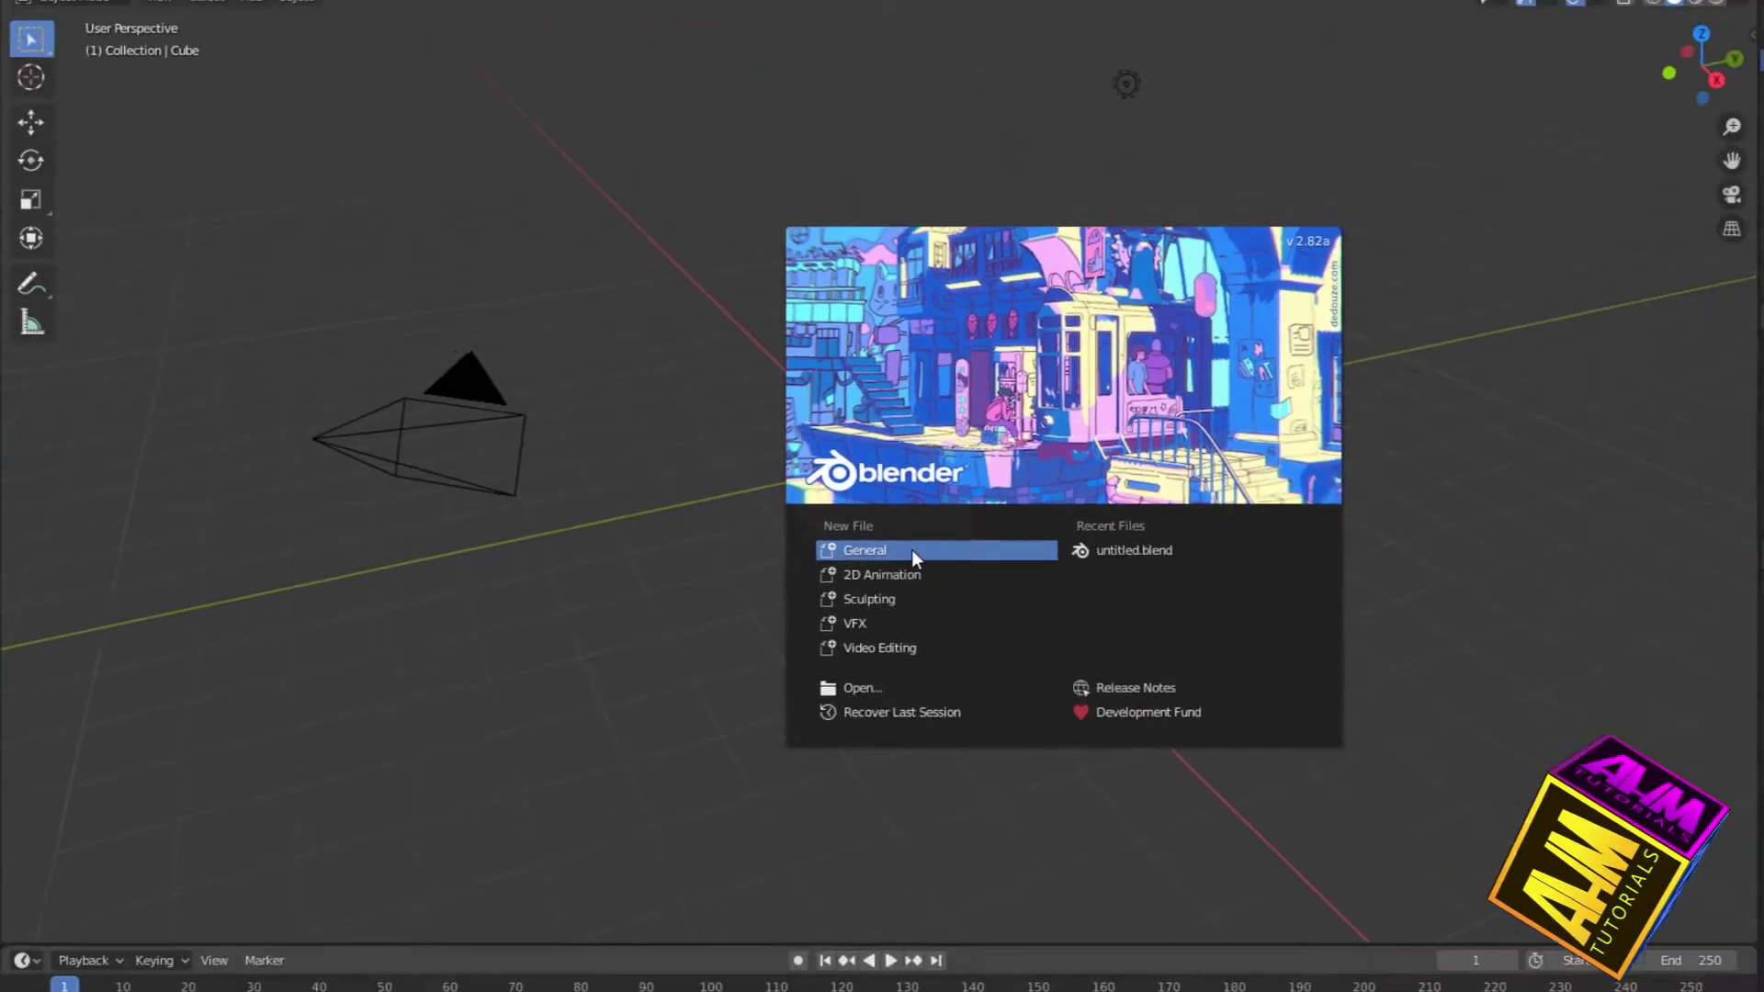
# Step: Clear the default scene by deleting the camera, cube and light
pyautogui.click(1259, 570)
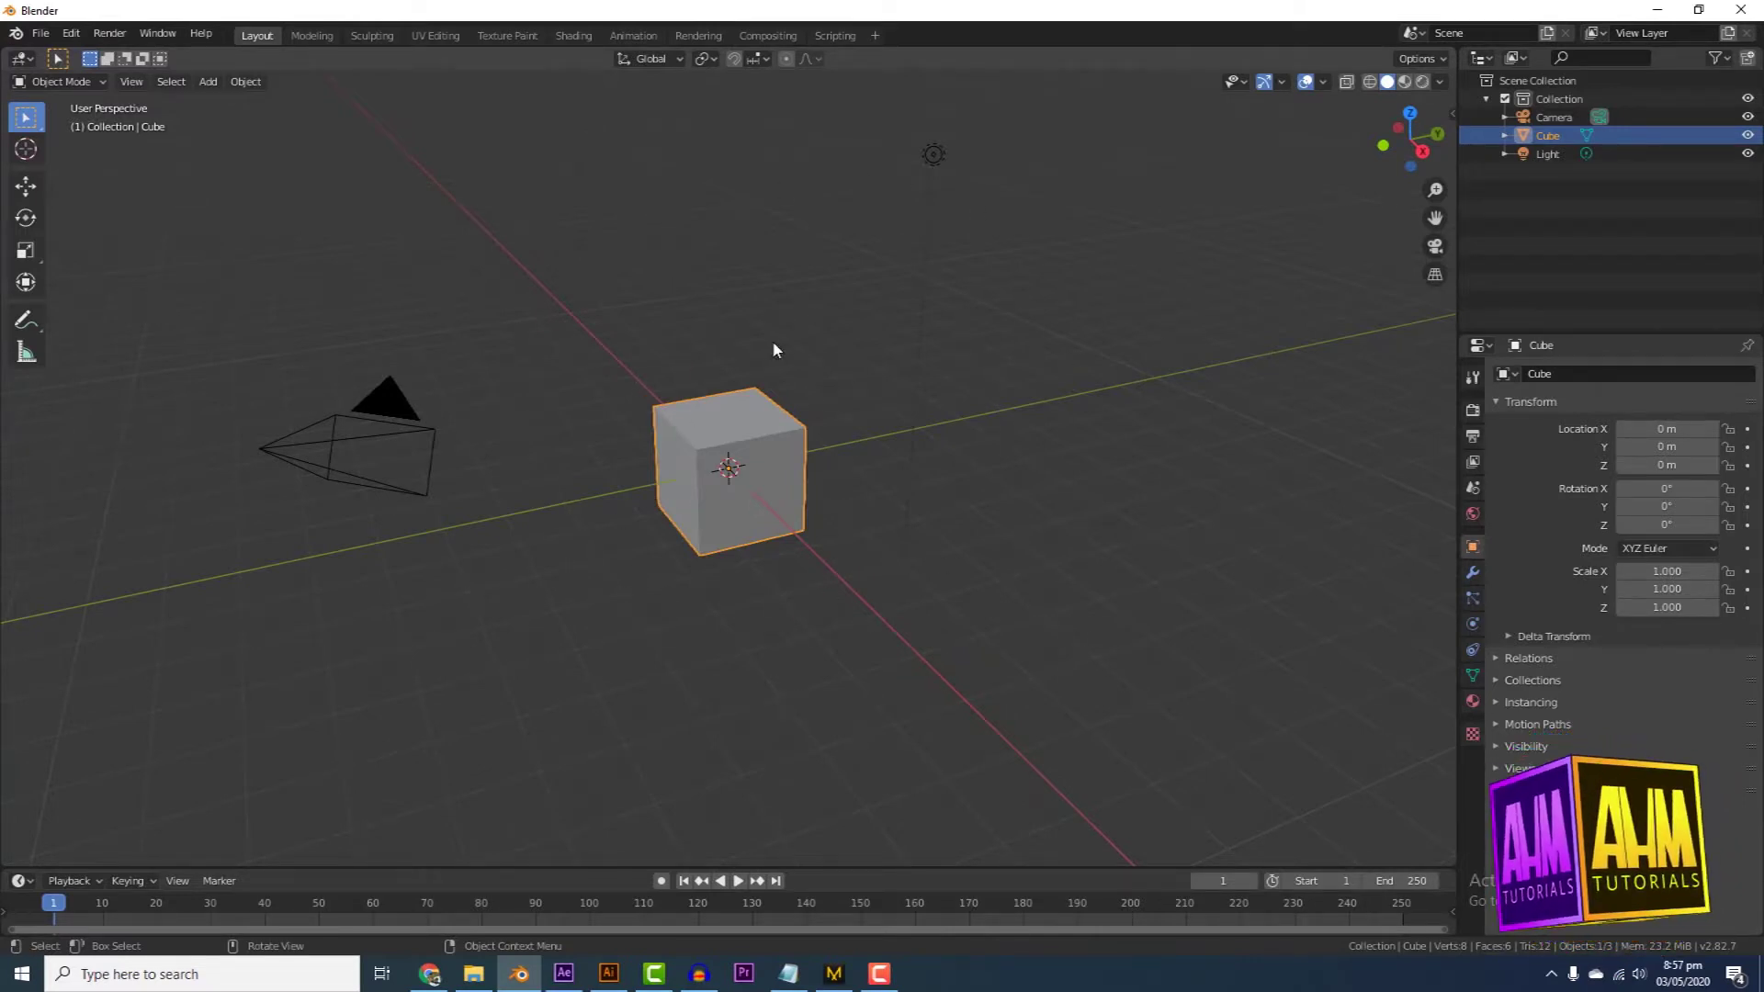
pyautogui.moveTo(1079, 109); pyautogui.dragTo(262, 709)
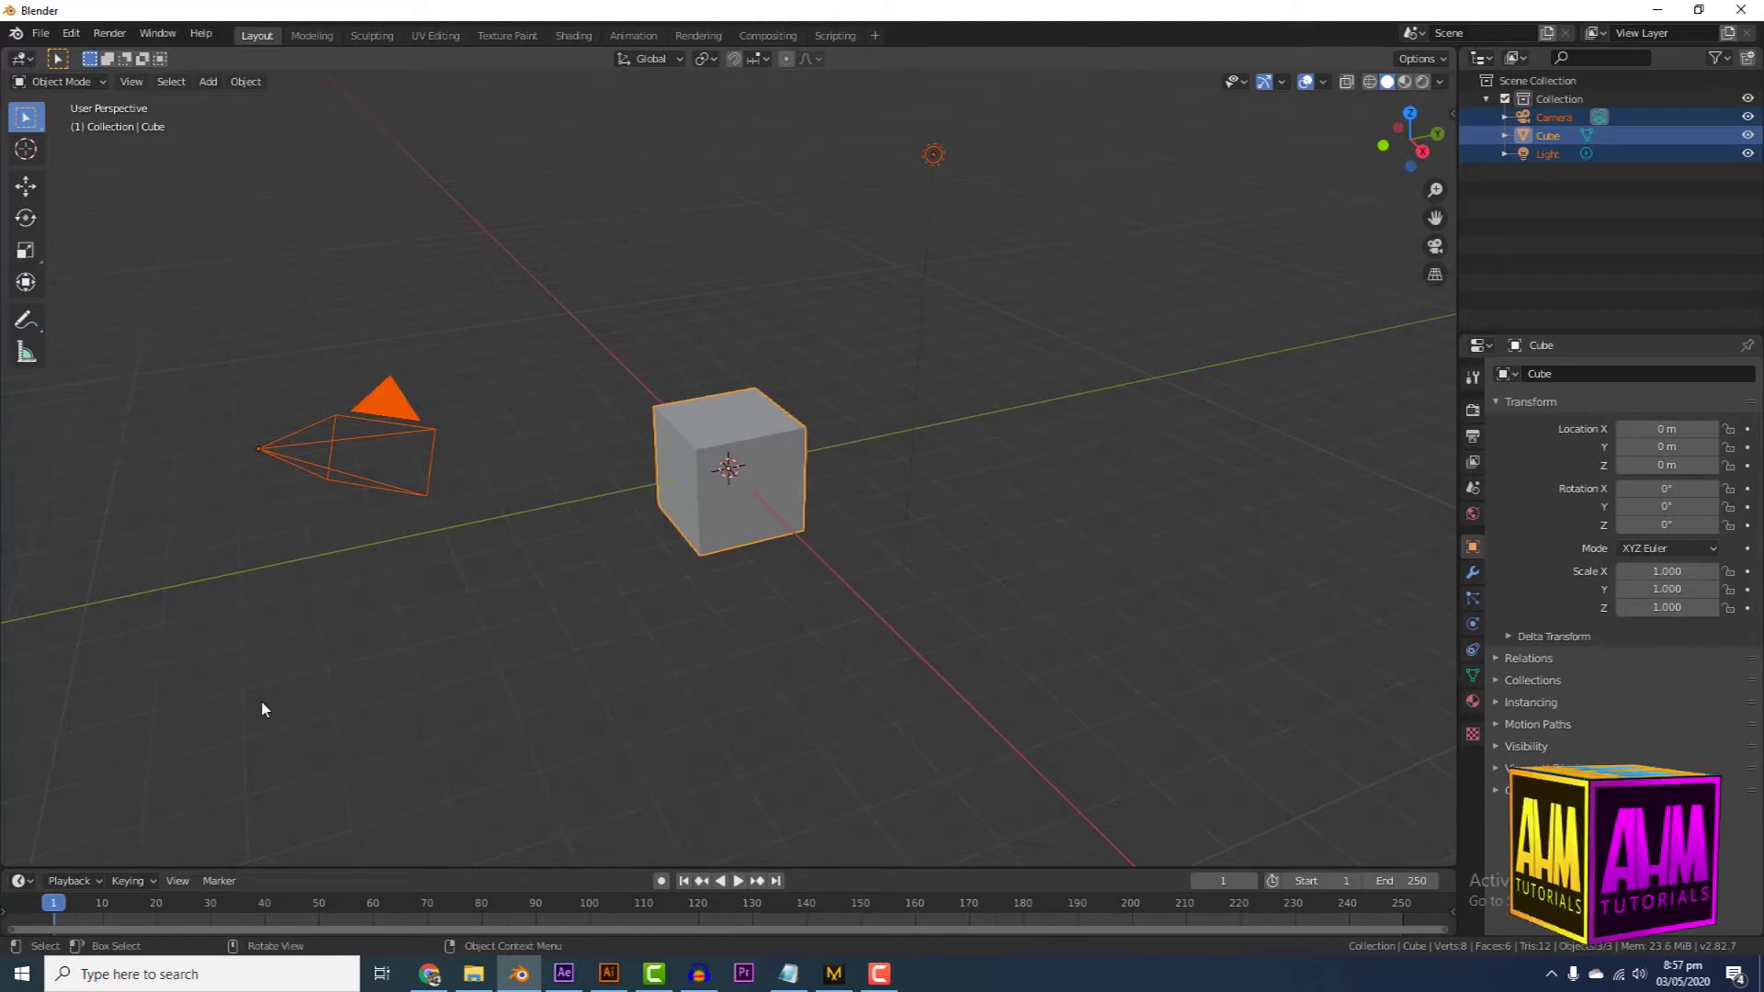
pyautogui.press('Delete')
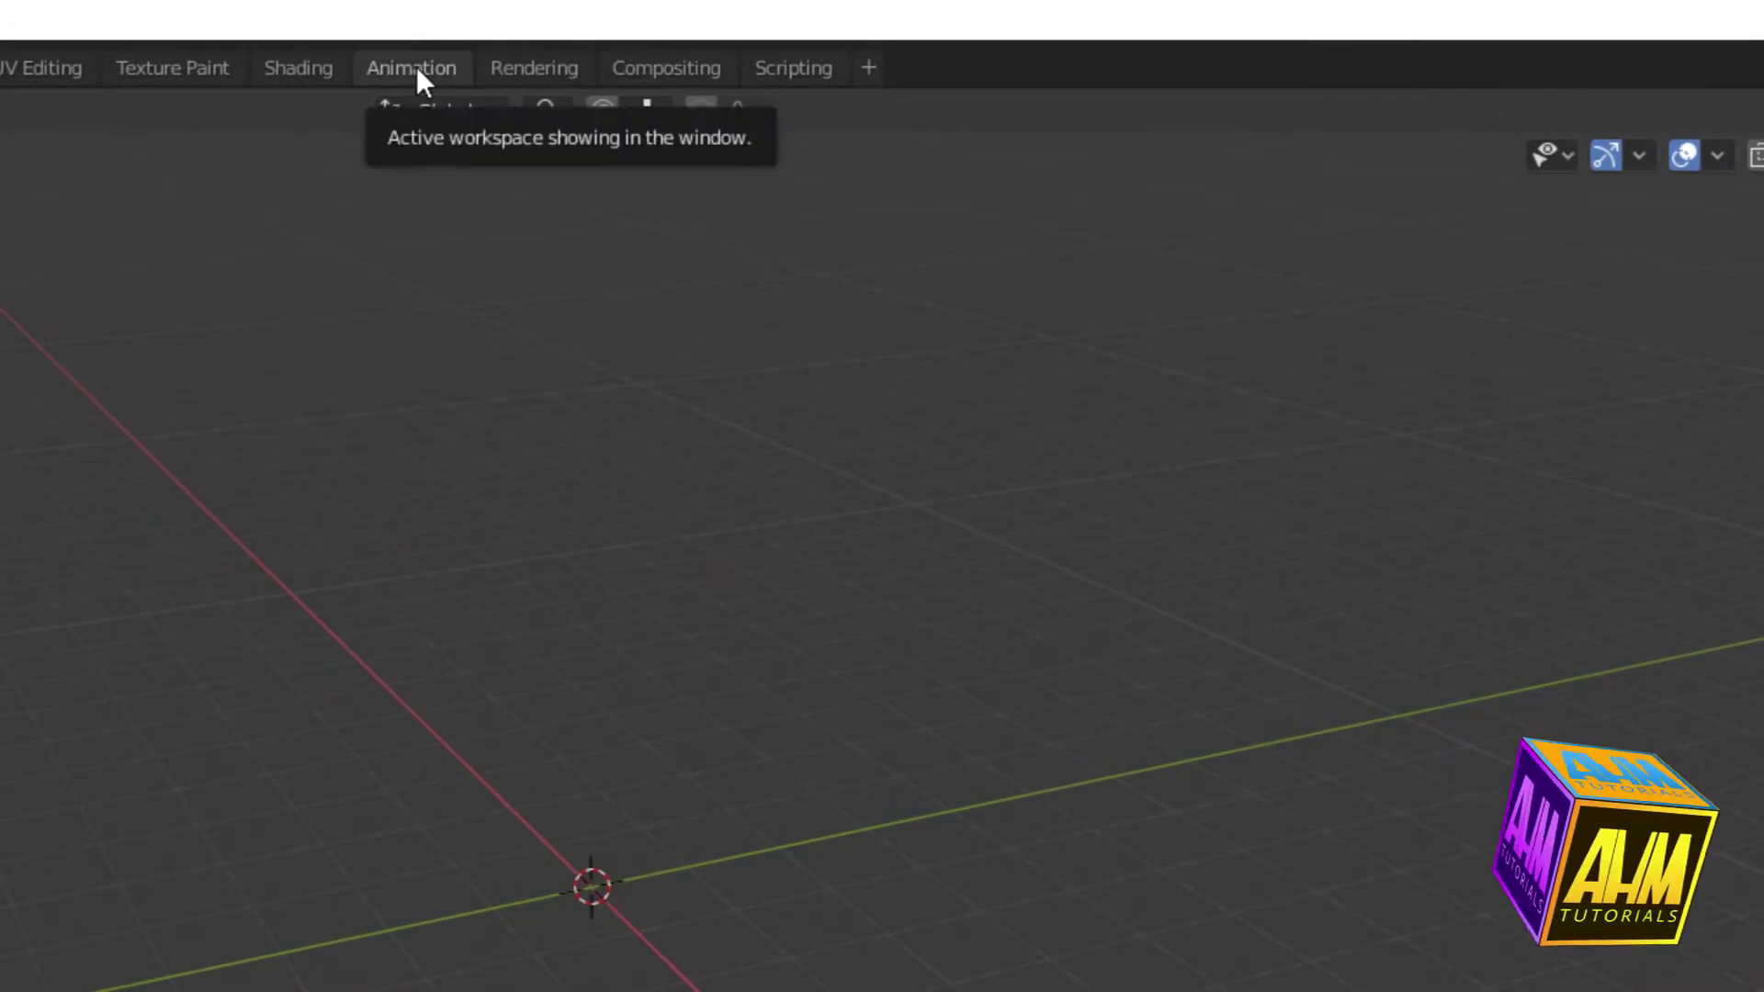
# Step: Switch to the Animation workspace, add a cube mesh at the origin and select it
pyautogui.click(416, 68)
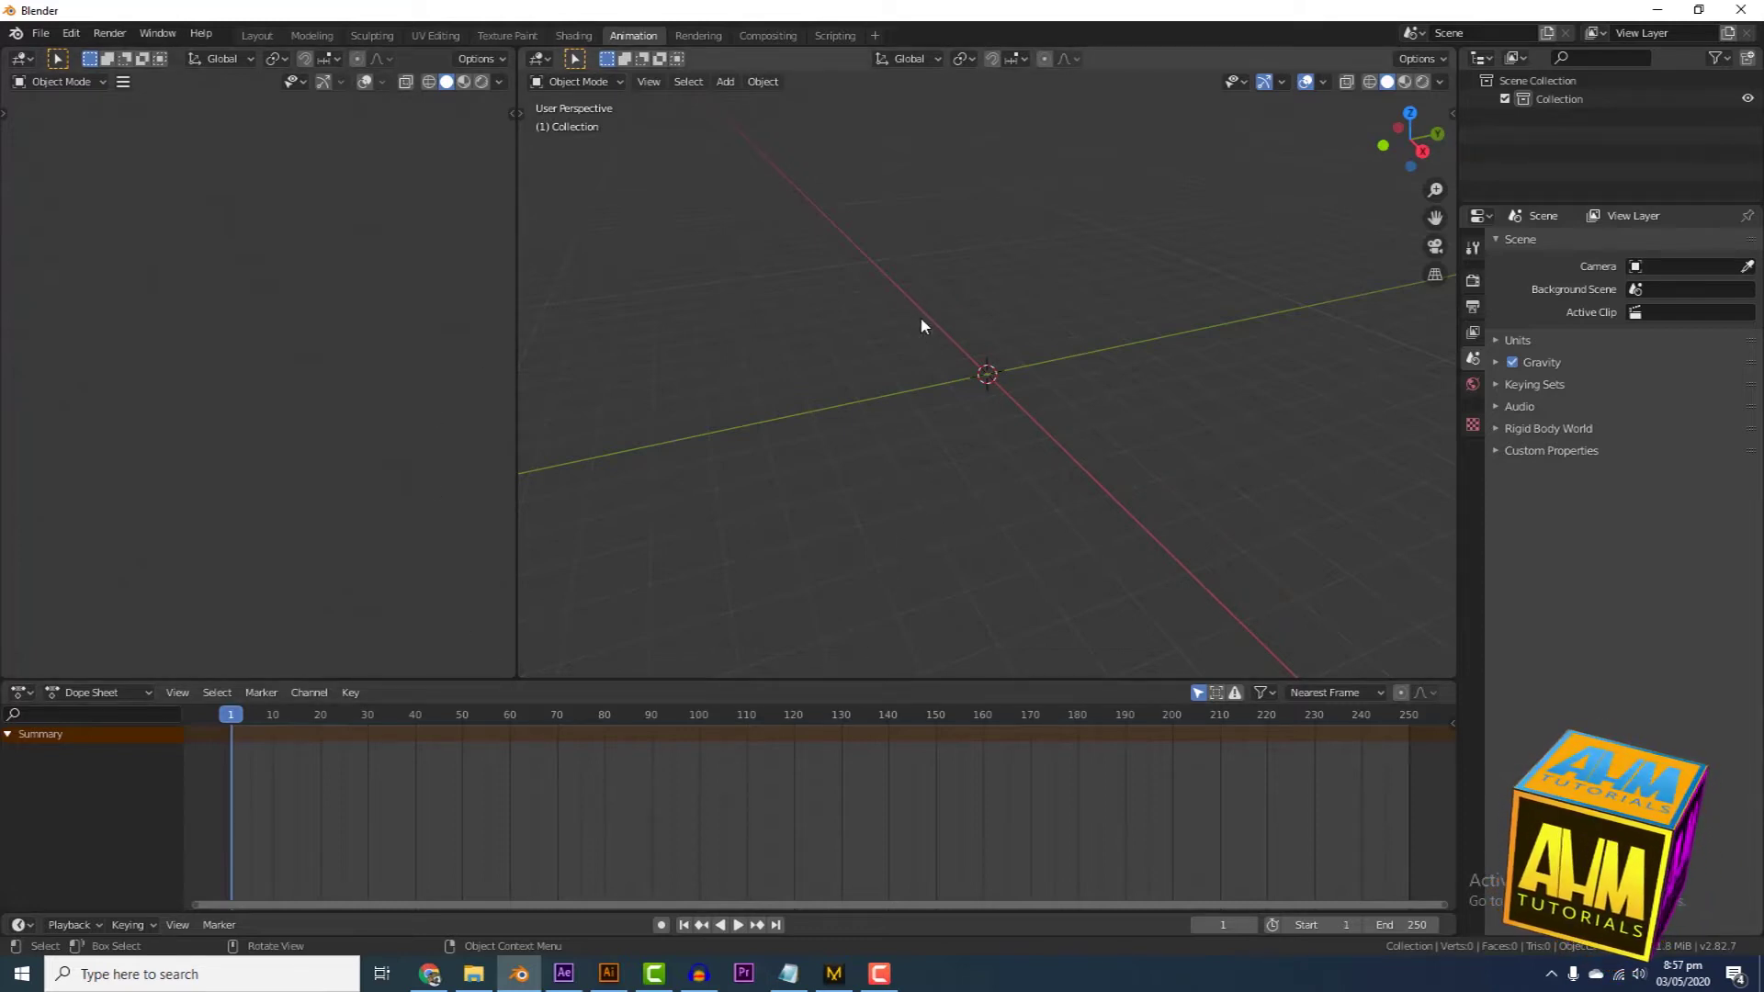
pyautogui.hotkey('shift', 'a')
pyautogui.moveTo(924, 324)
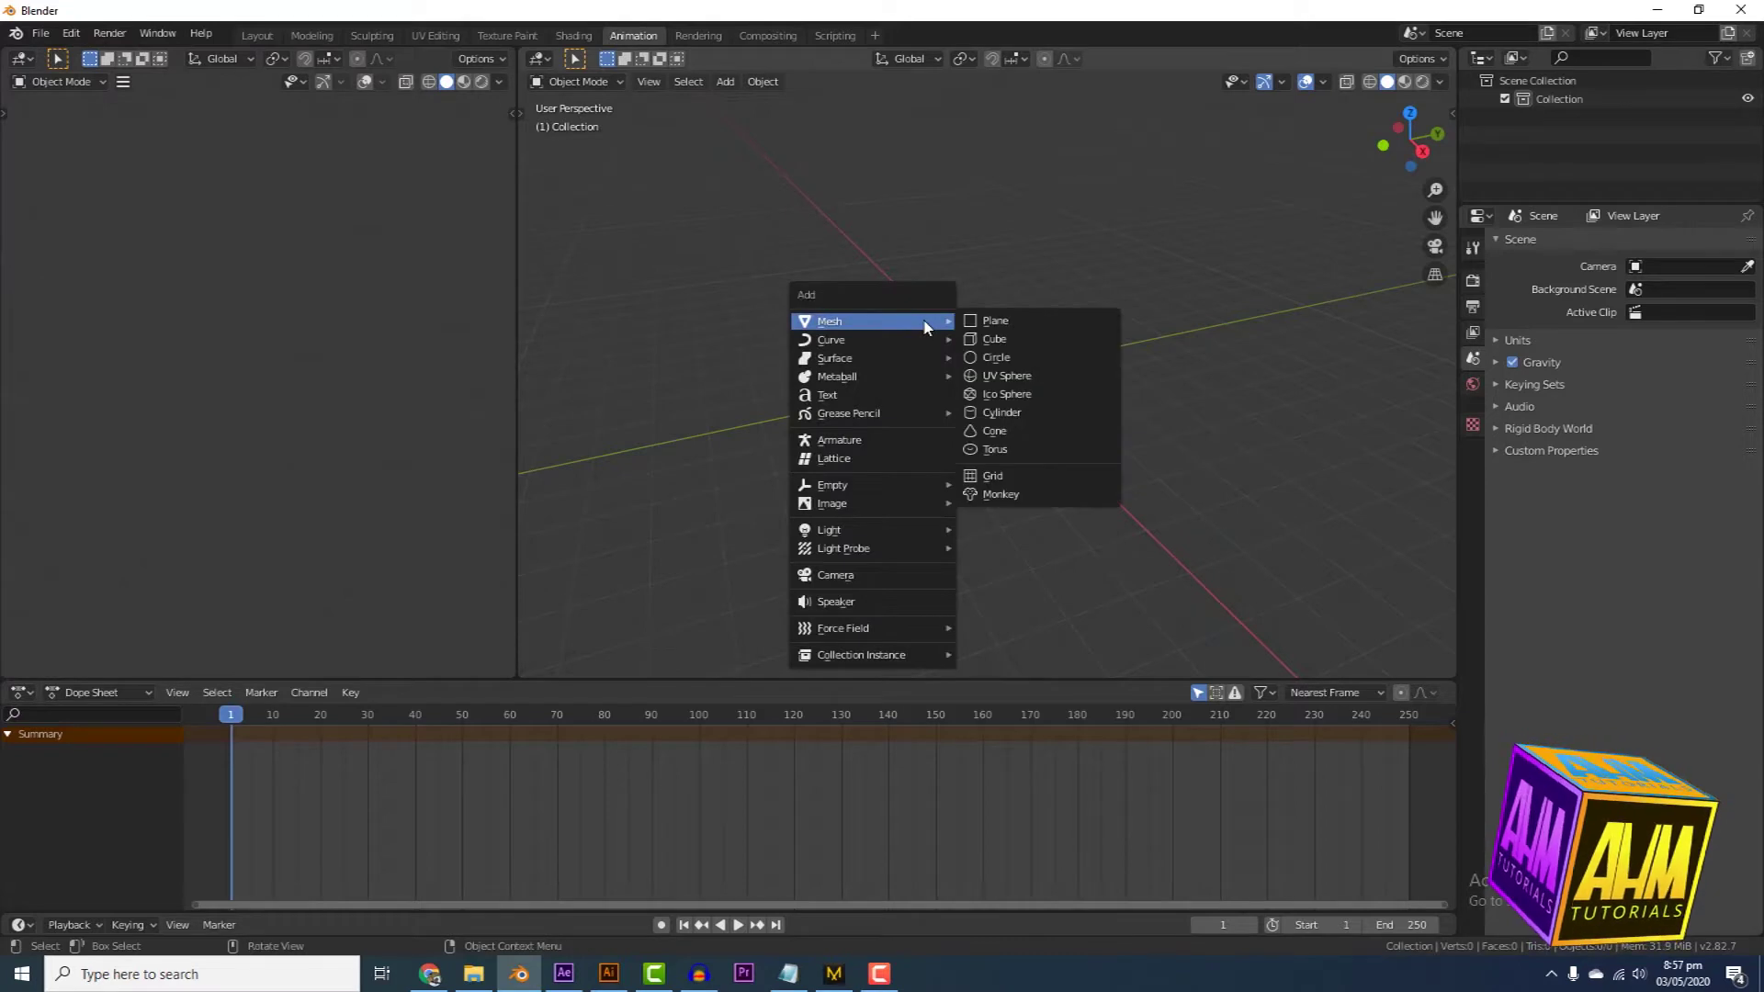
pyautogui.click(985, 339)
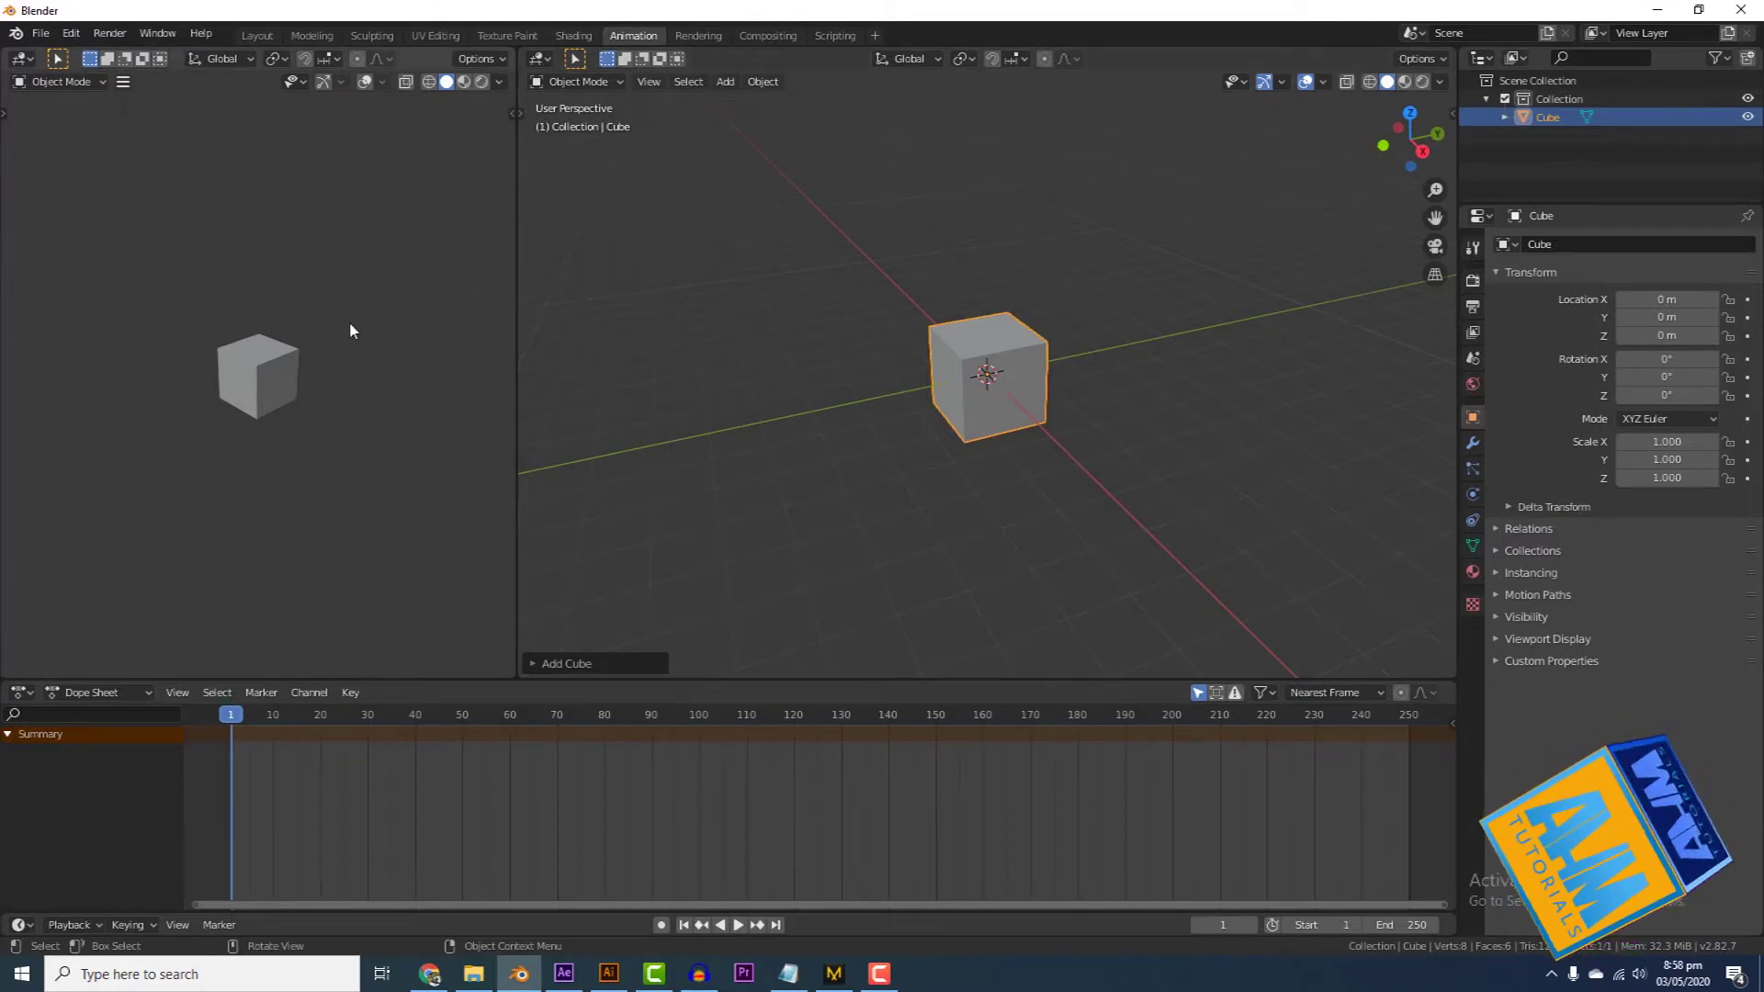
pyautogui.click(865, 394)
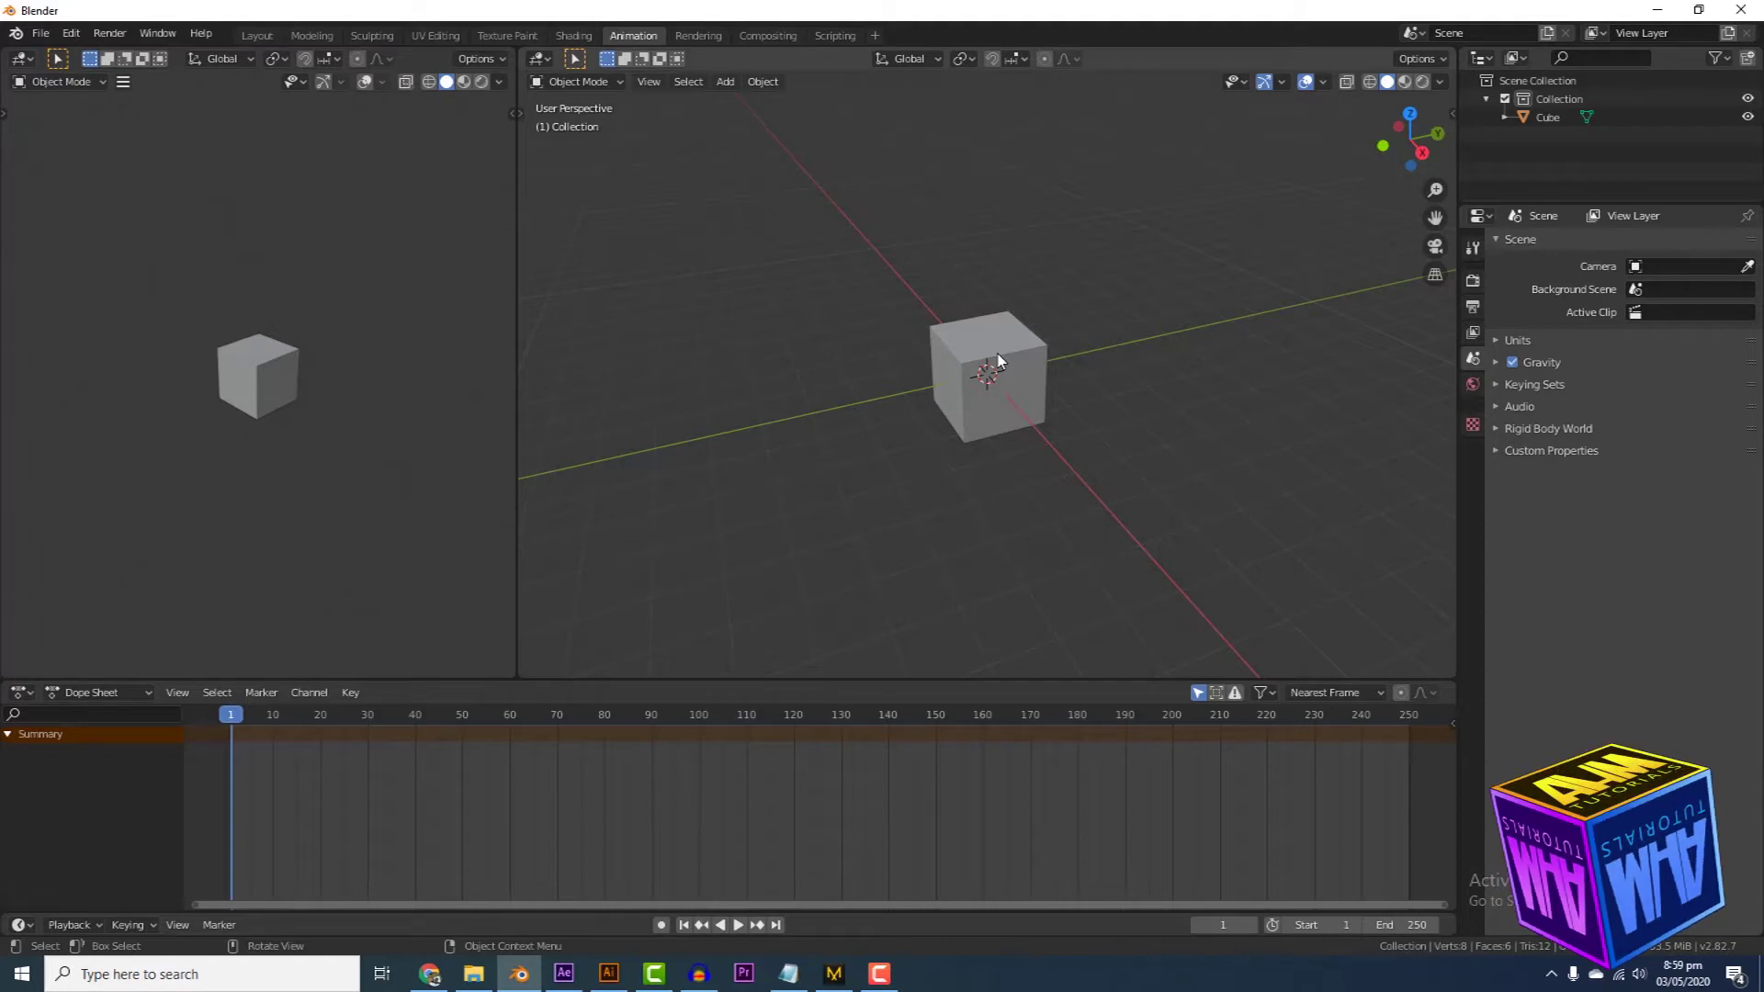
pyautogui.scroll(-1, 1004, 443)
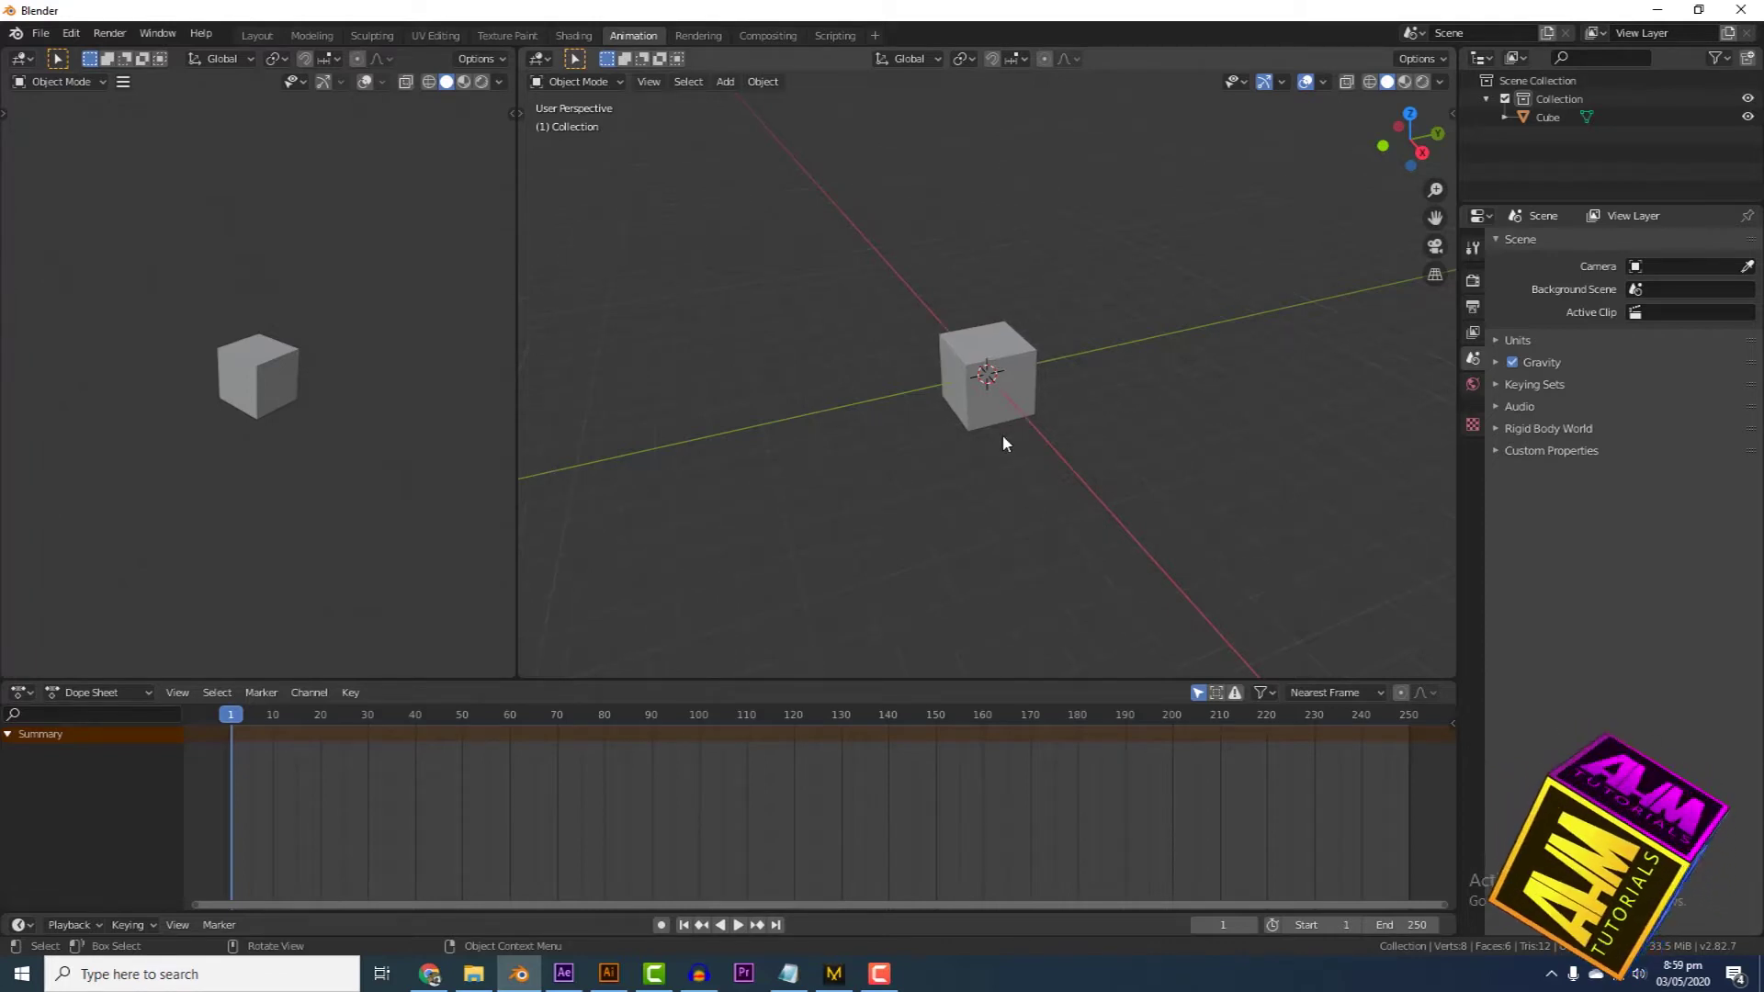
pyautogui.click(1011, 361)
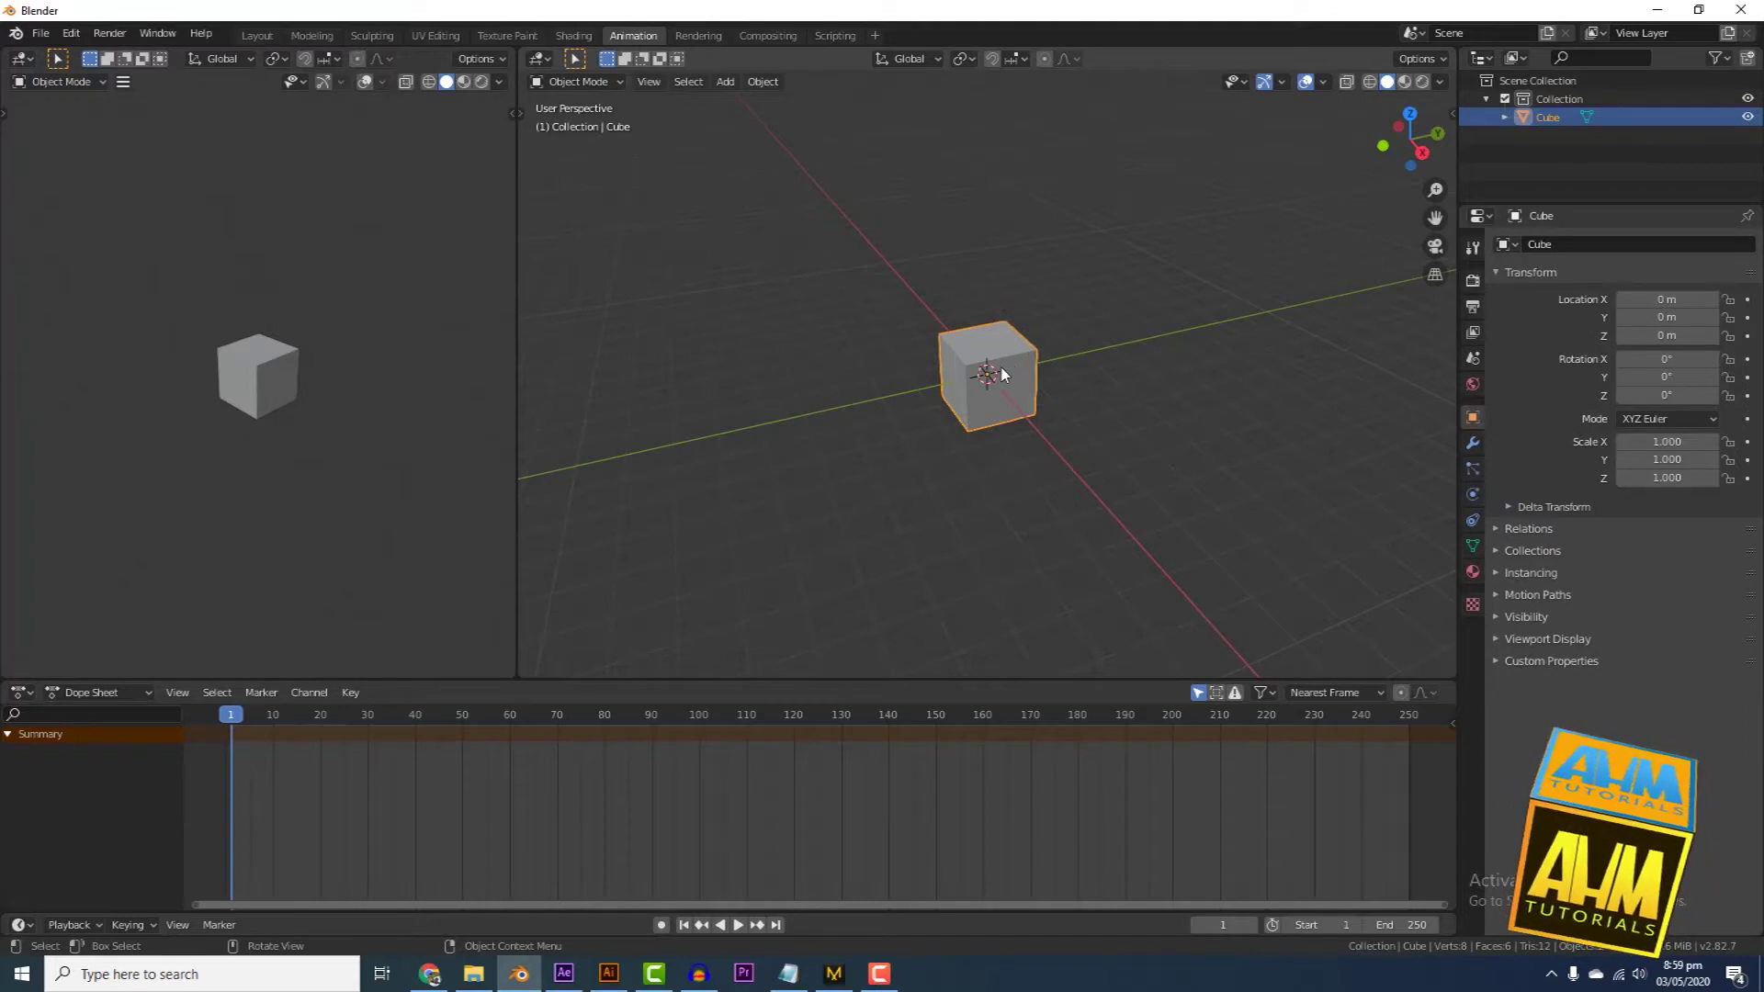
pyautogui.scroll(-2, 1011, 361)
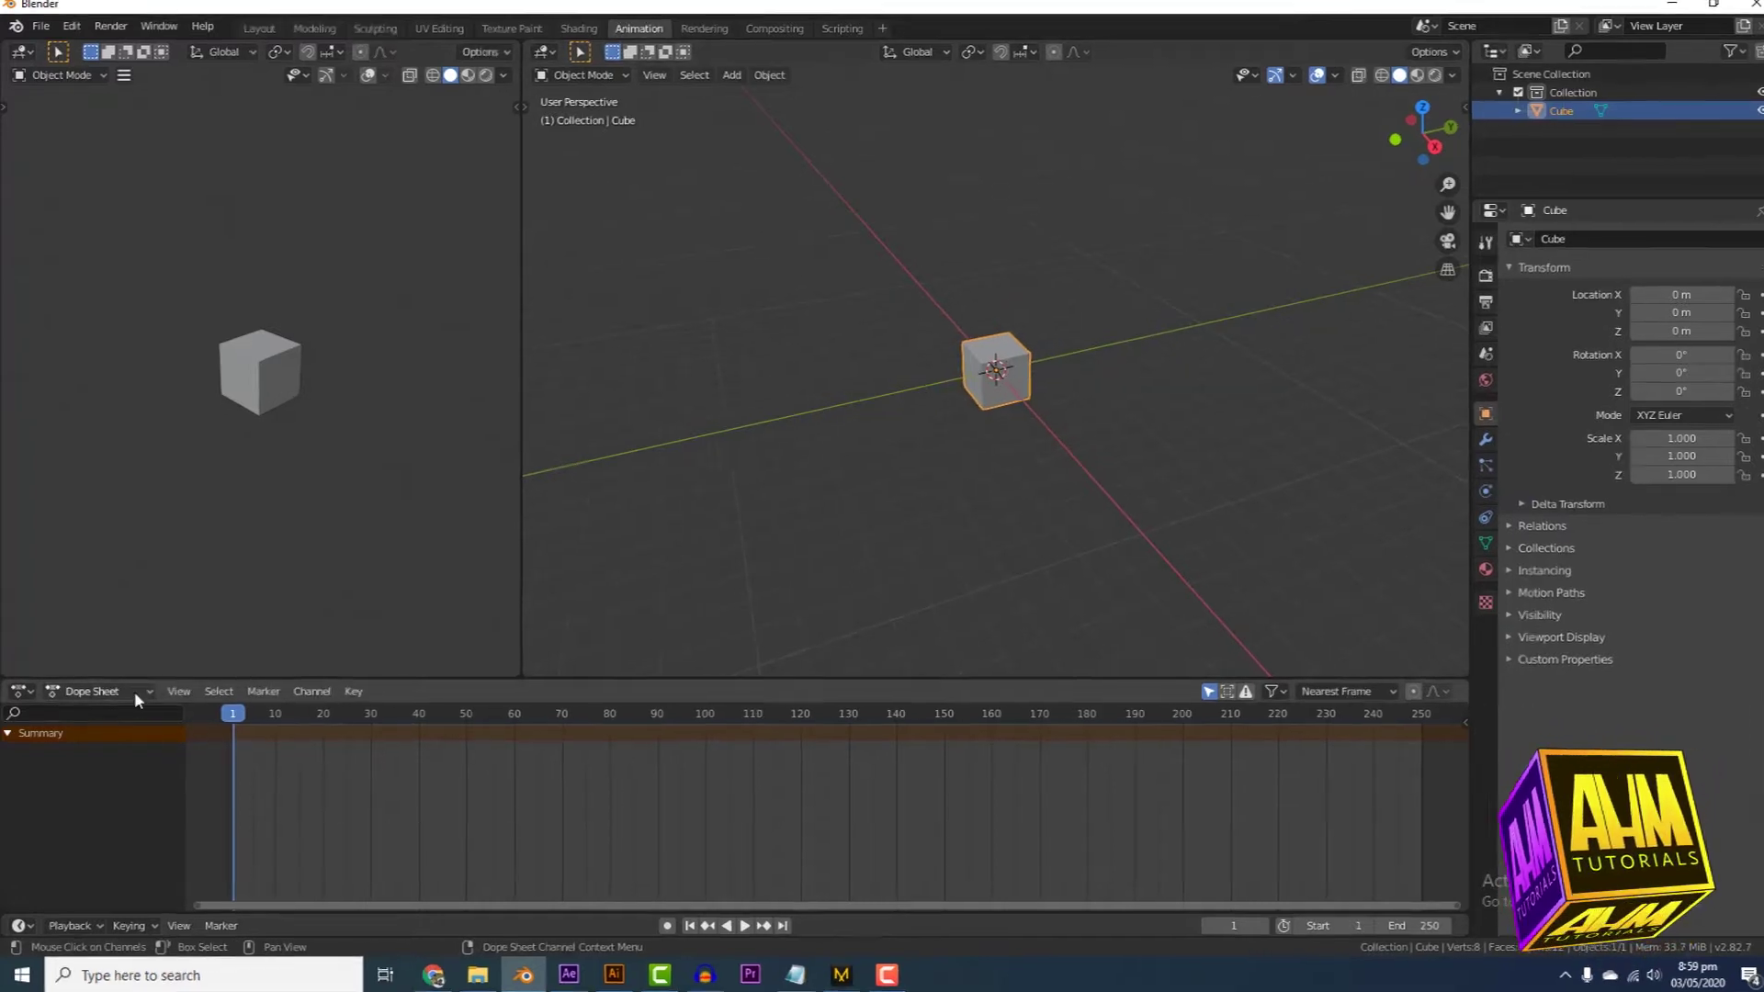
# Step: Set the animation editor to Dope Sheet and insert a Location keyframe for the cube at frame 1
pyautogui.click(25, 693)
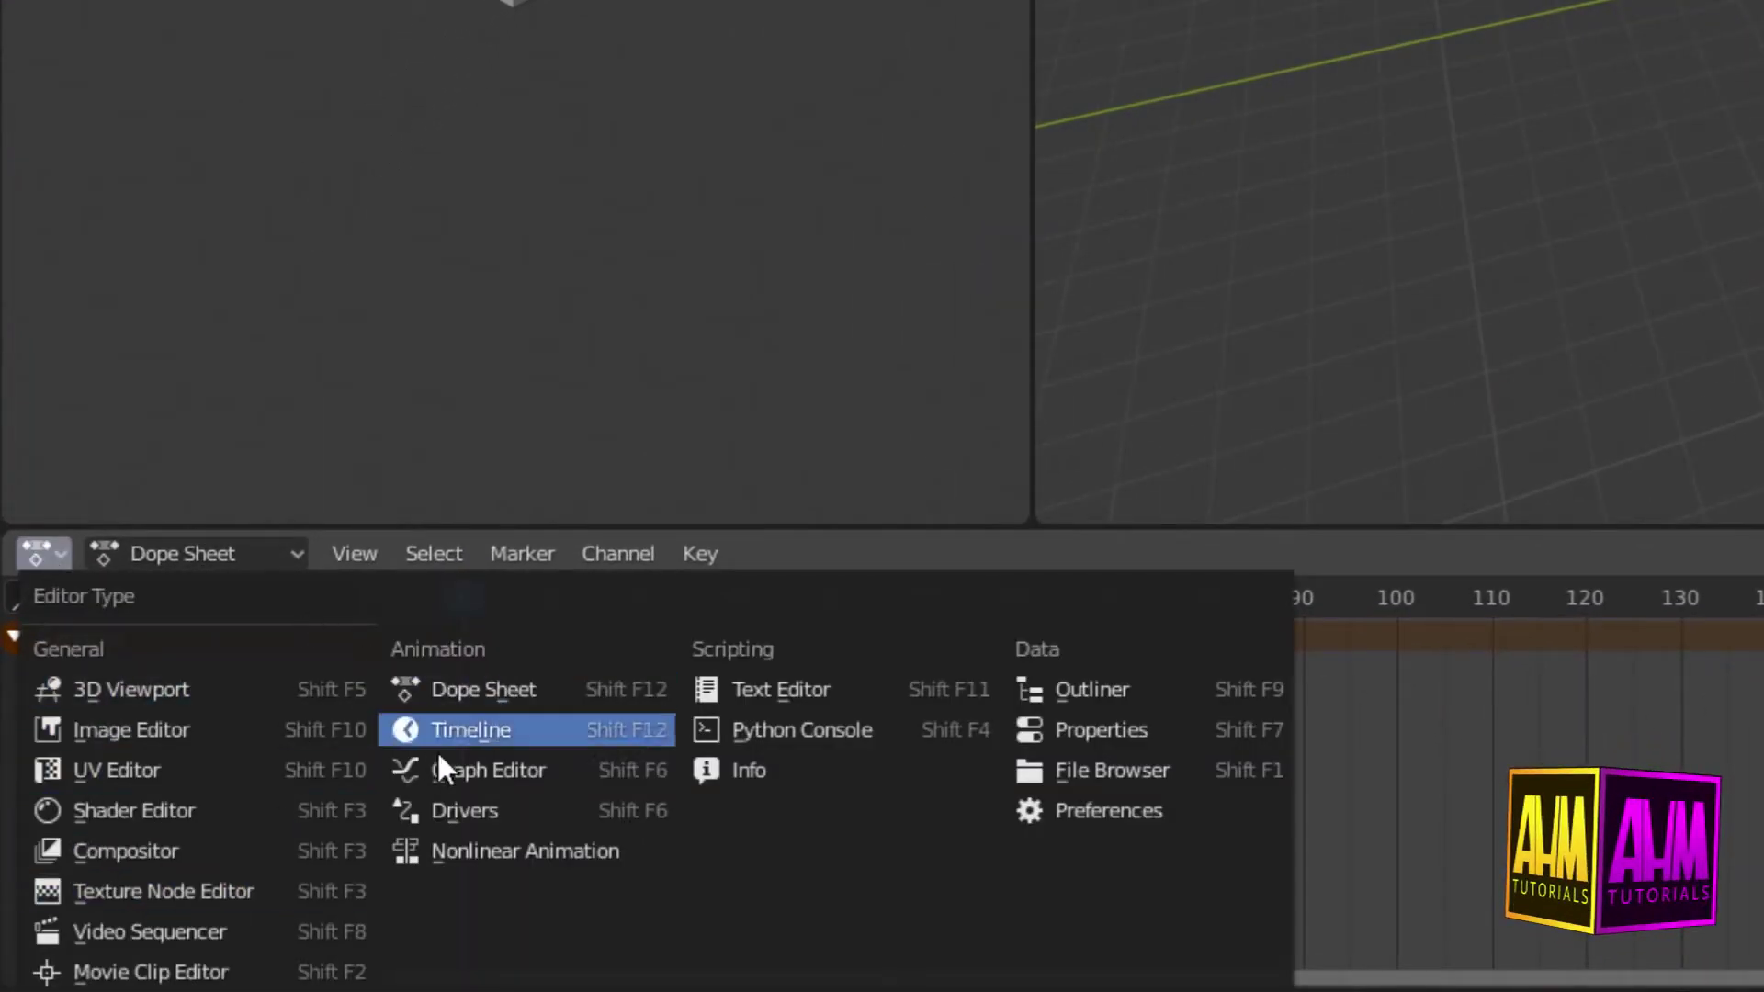
pyautogui.click(489, 690)
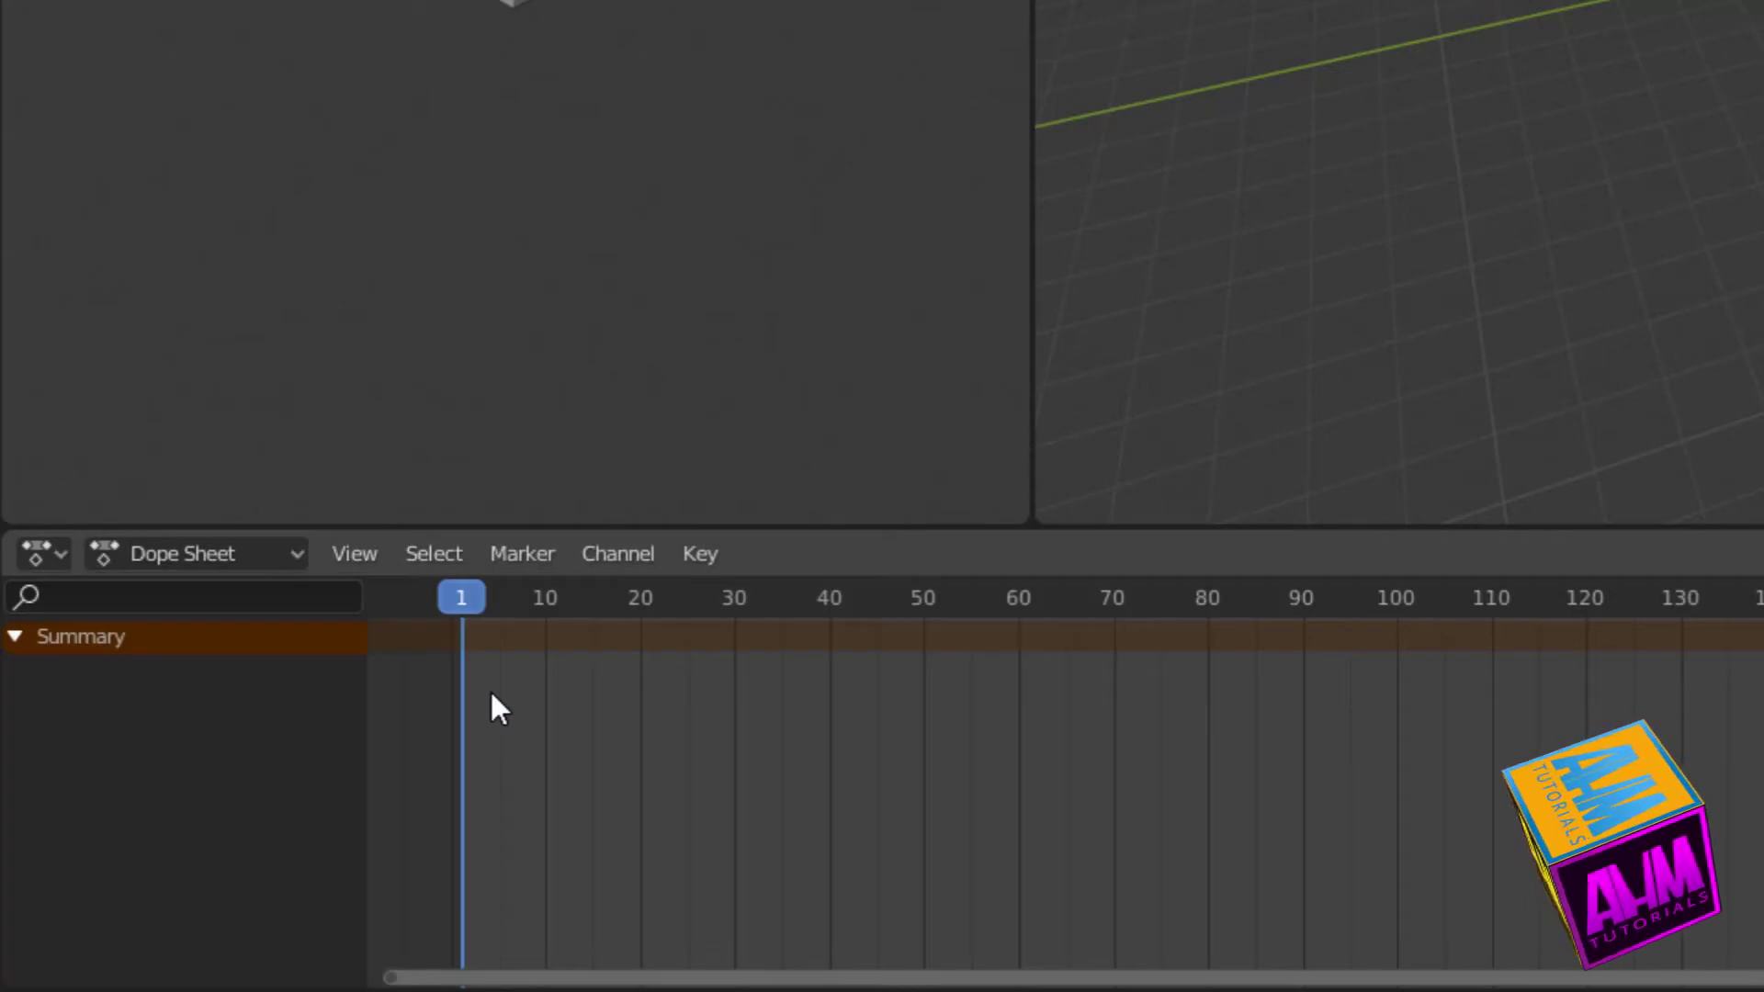
pyautogui.click(269, 560)
pyautogui.click(242, 600)
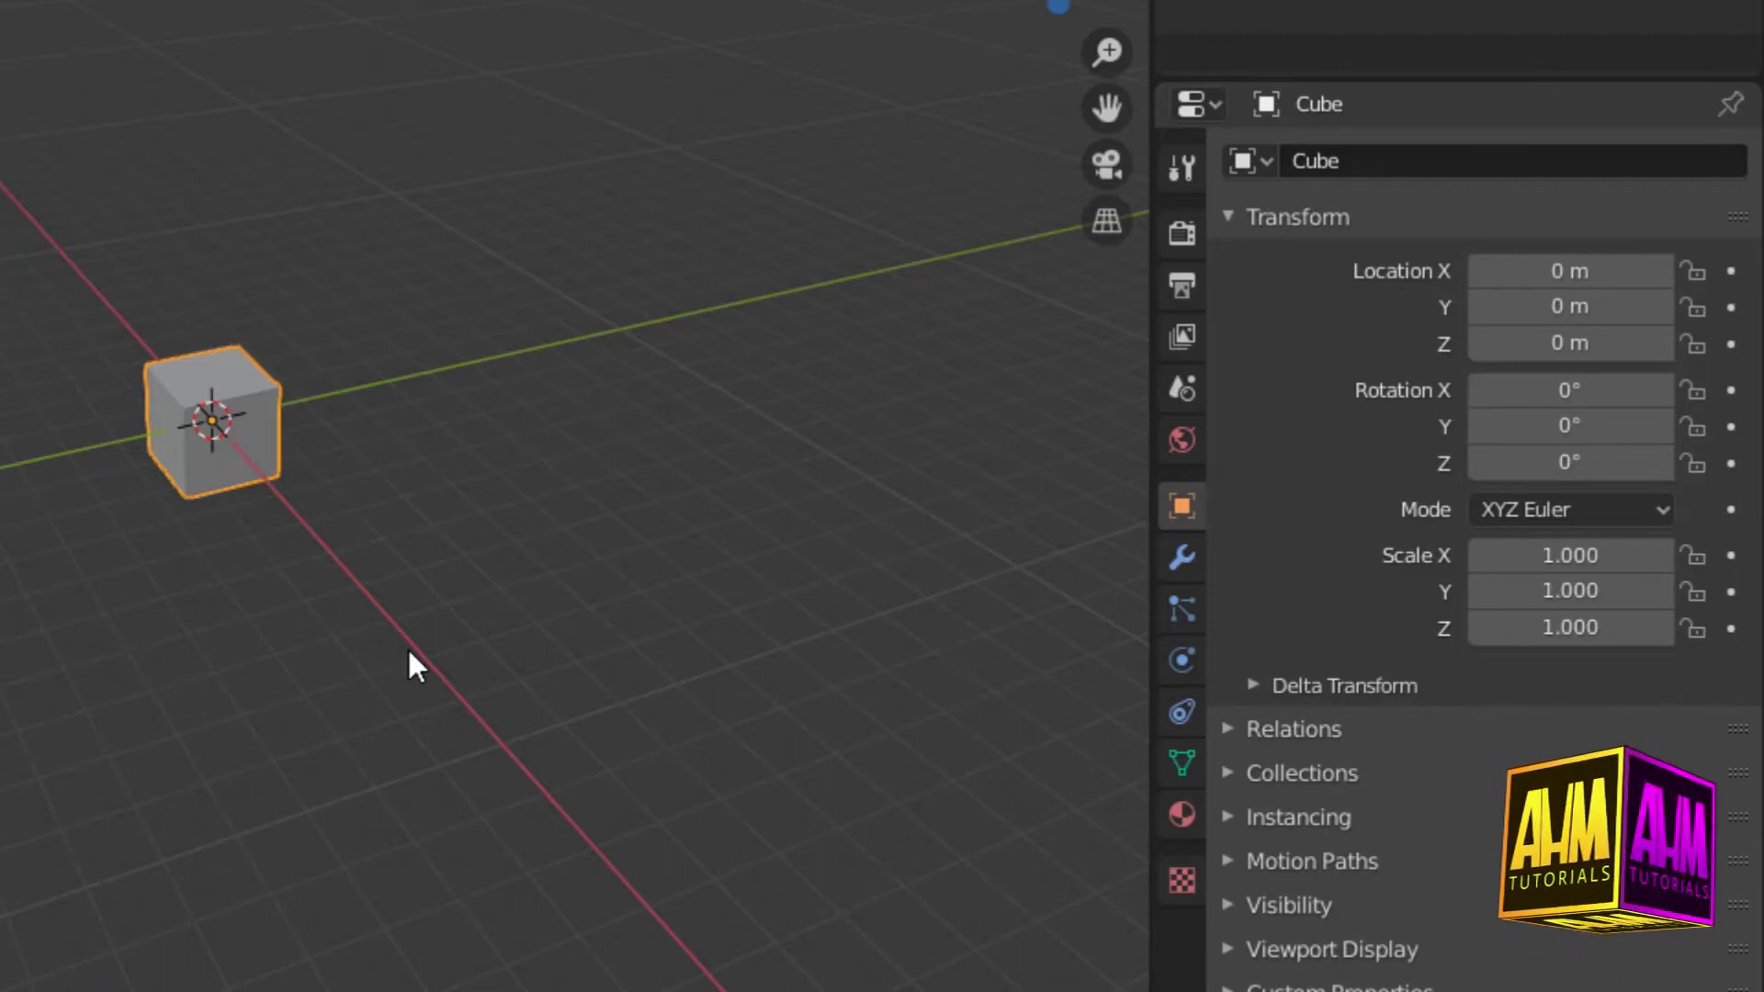
pyautogui.press('i')
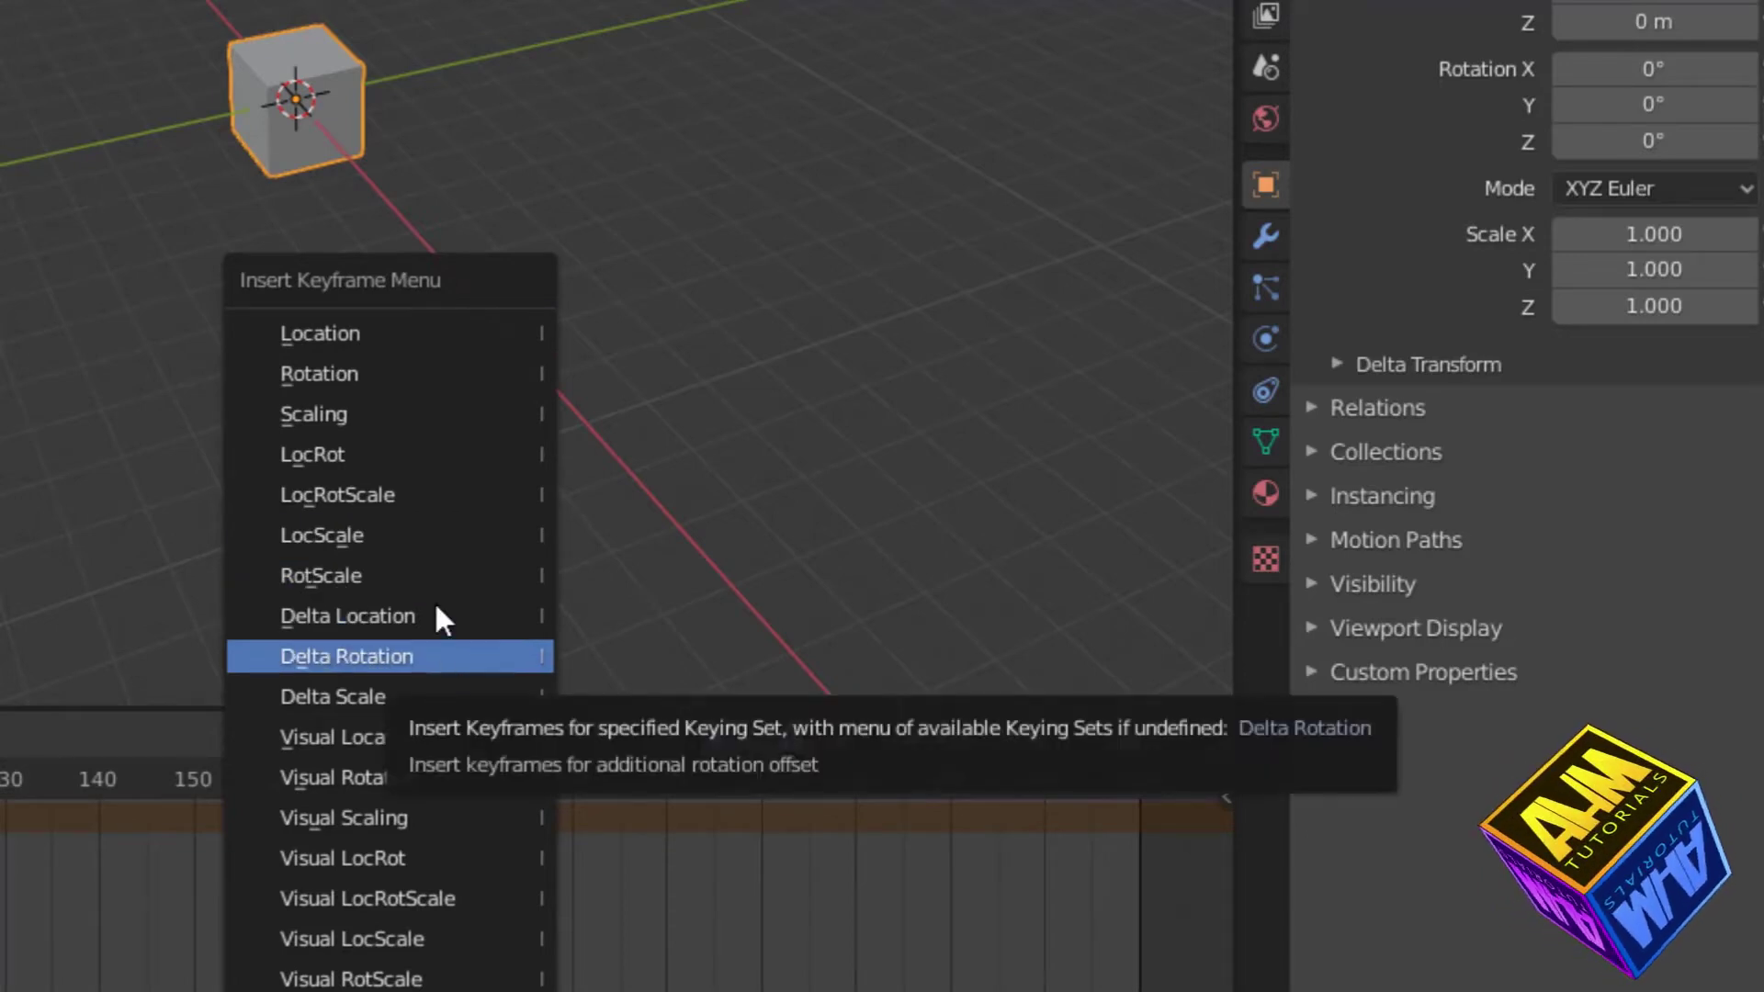
pyautogui.click(339, 334)
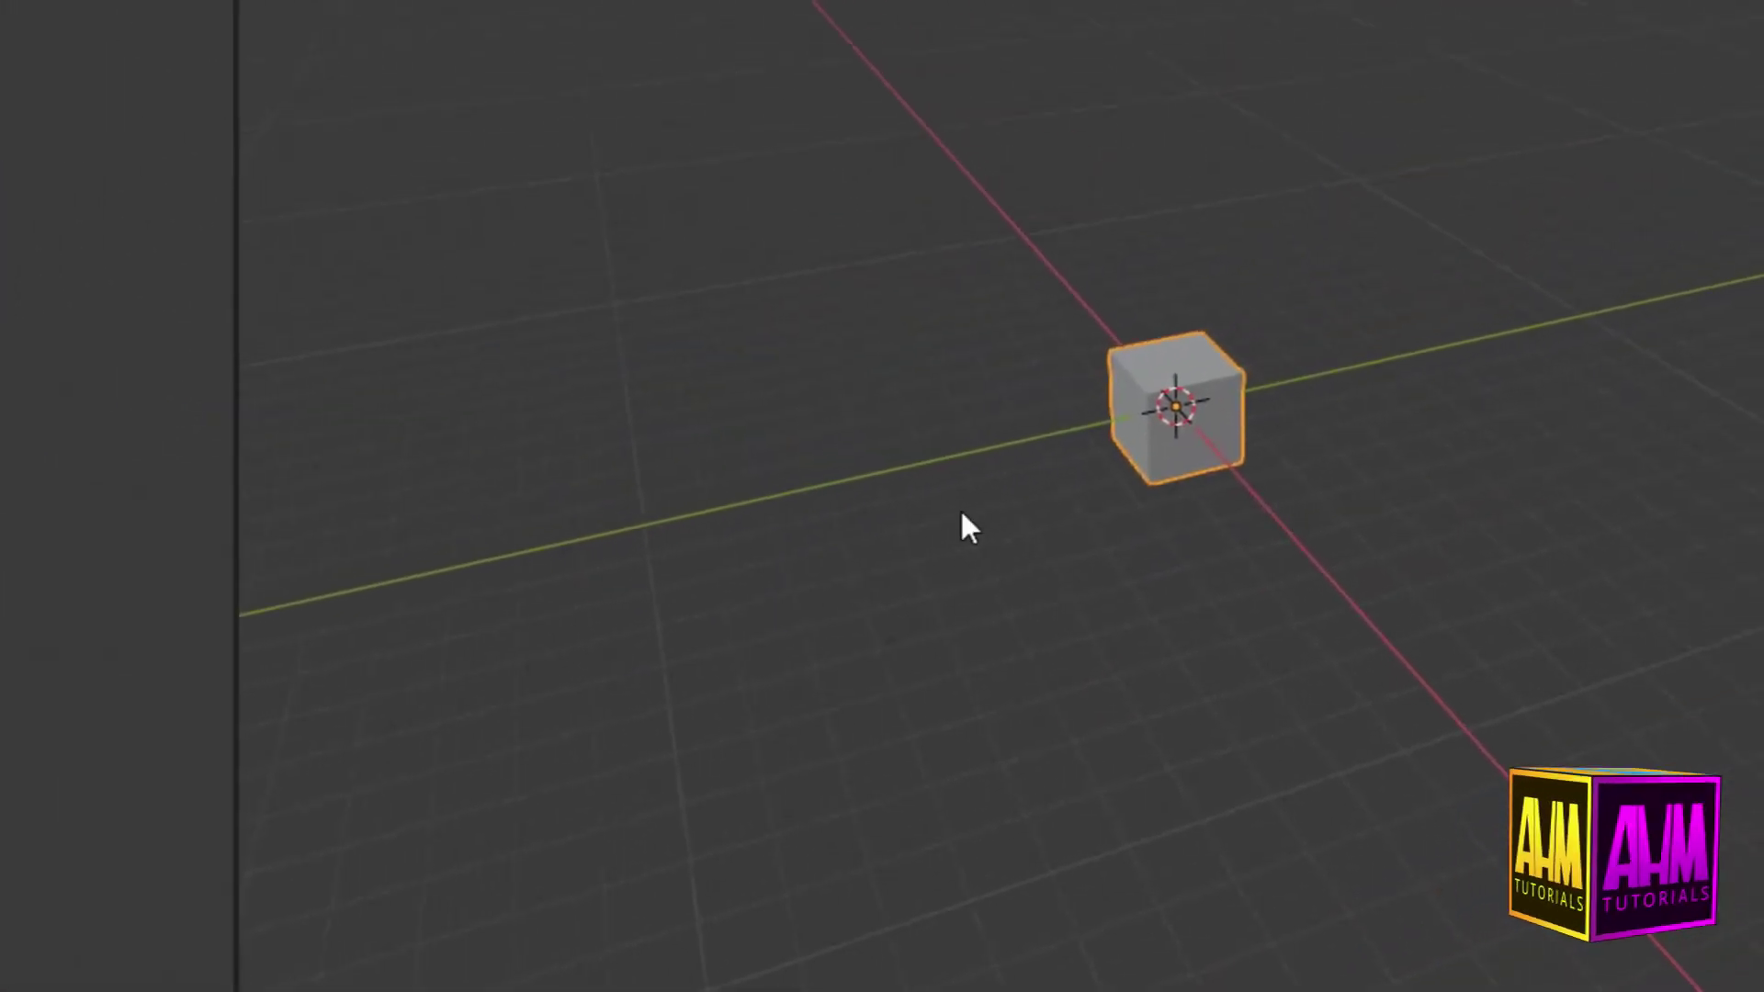
# Step: At frame 30, move the cube along the Y axis to about -10.948 m and insert a Location keyframe
pyautogui.press('space')
pyautogui.moveTo(509, 550); pyautogui.dragTo(741, 555)
pyautogui.press('space')
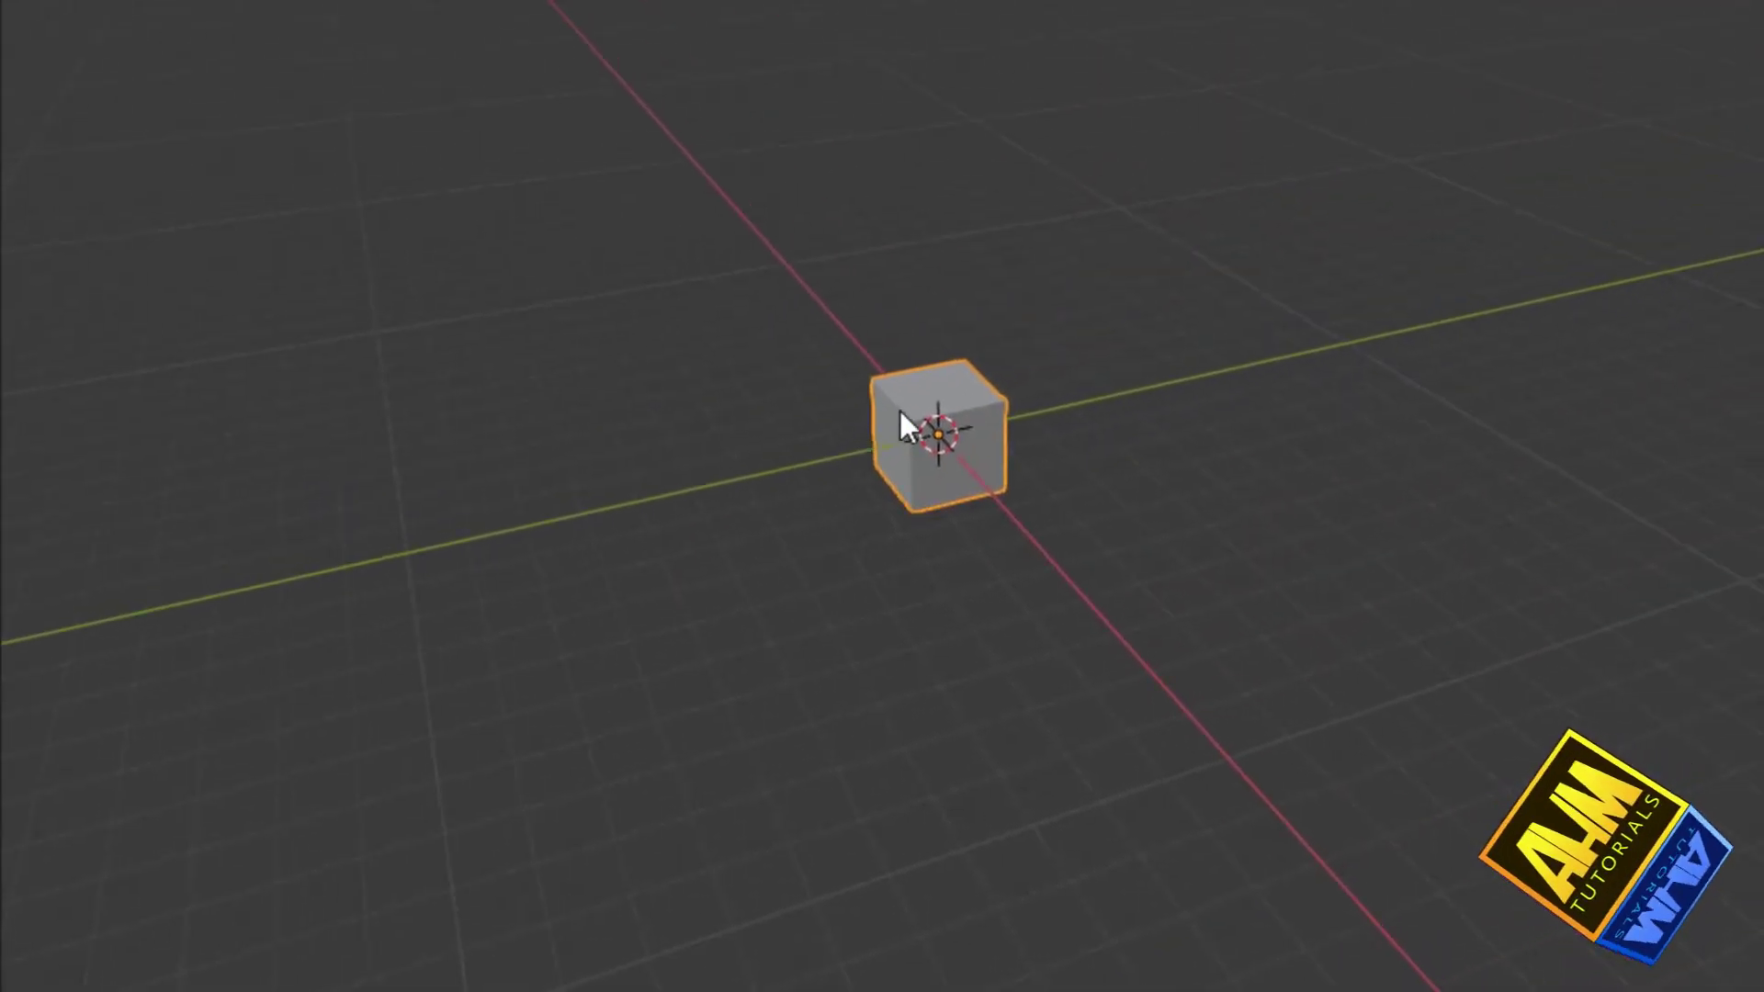
pyautogui.press('g')
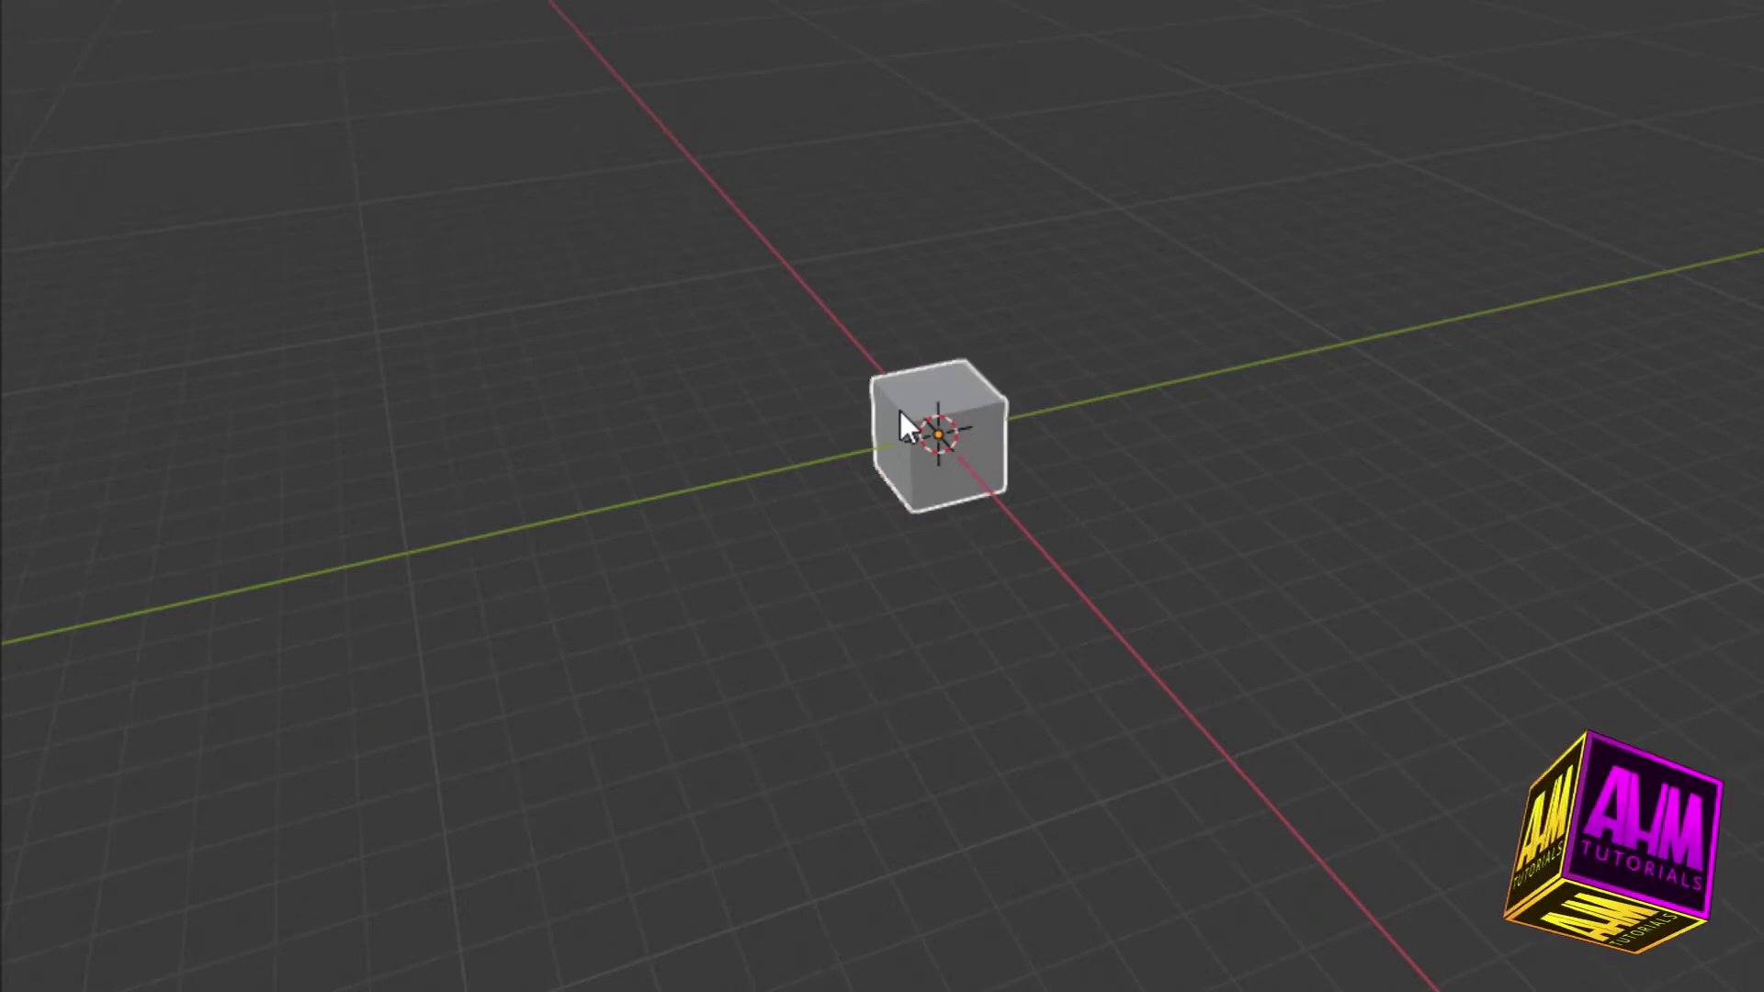
pyautogui.press('y')
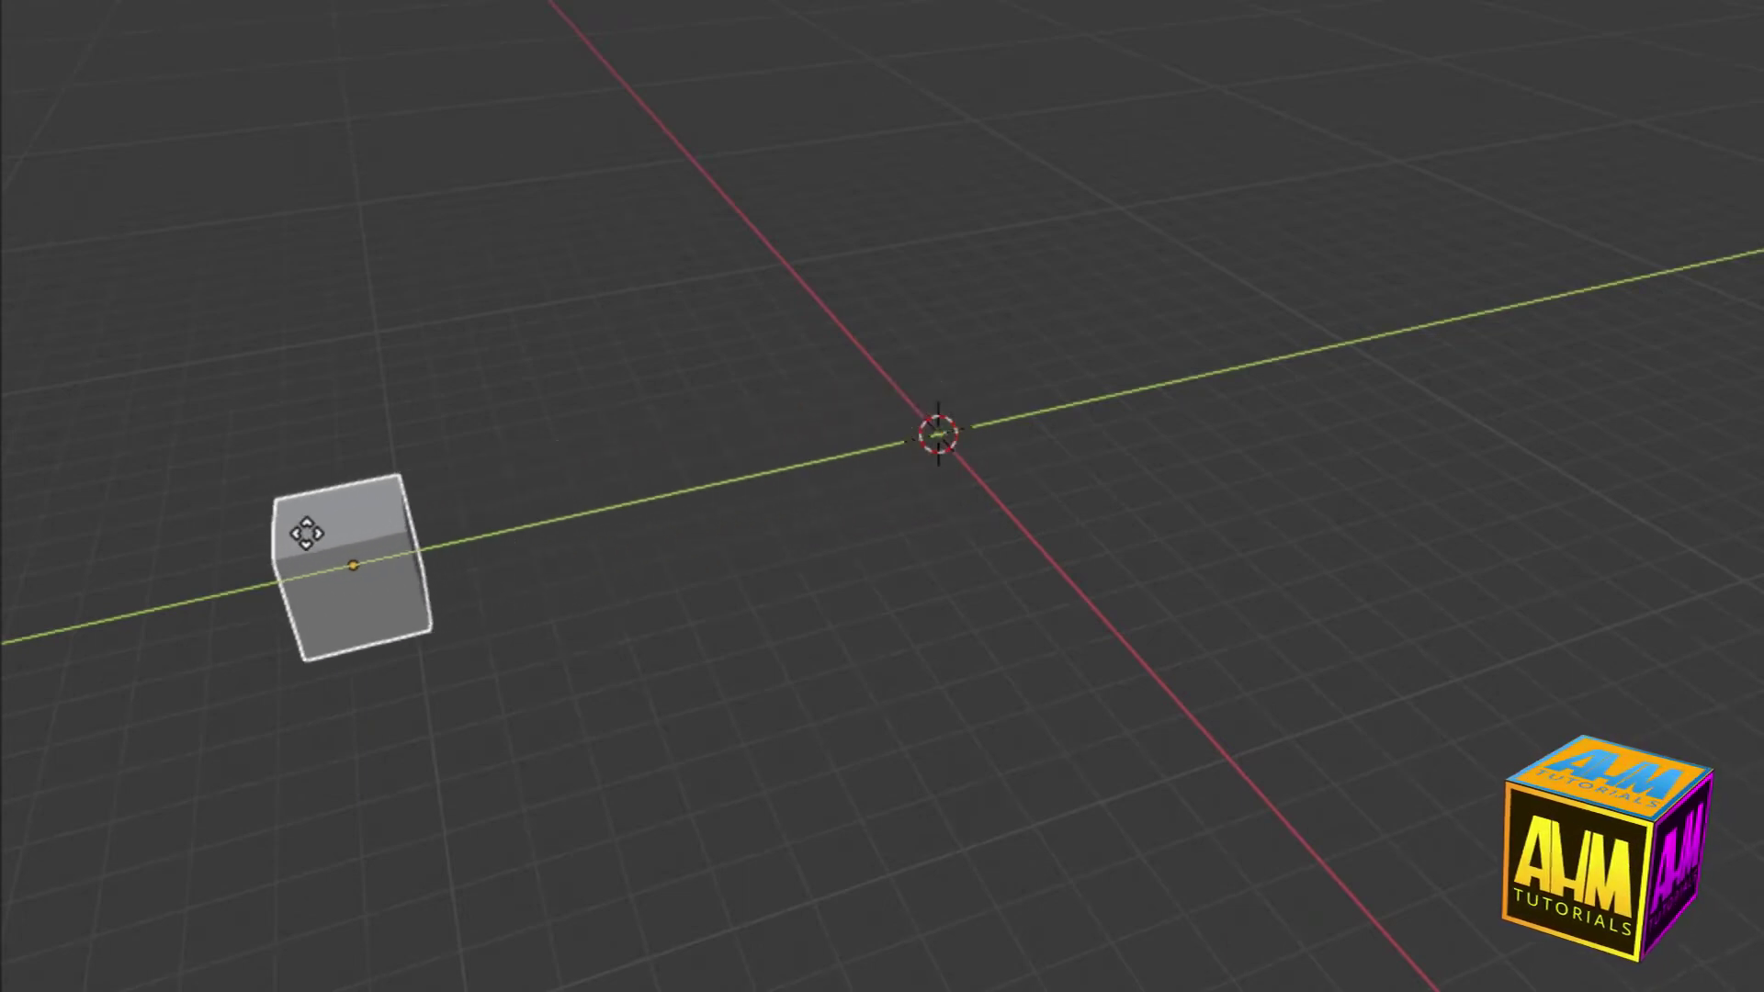
pyautogui.click(307, 533)
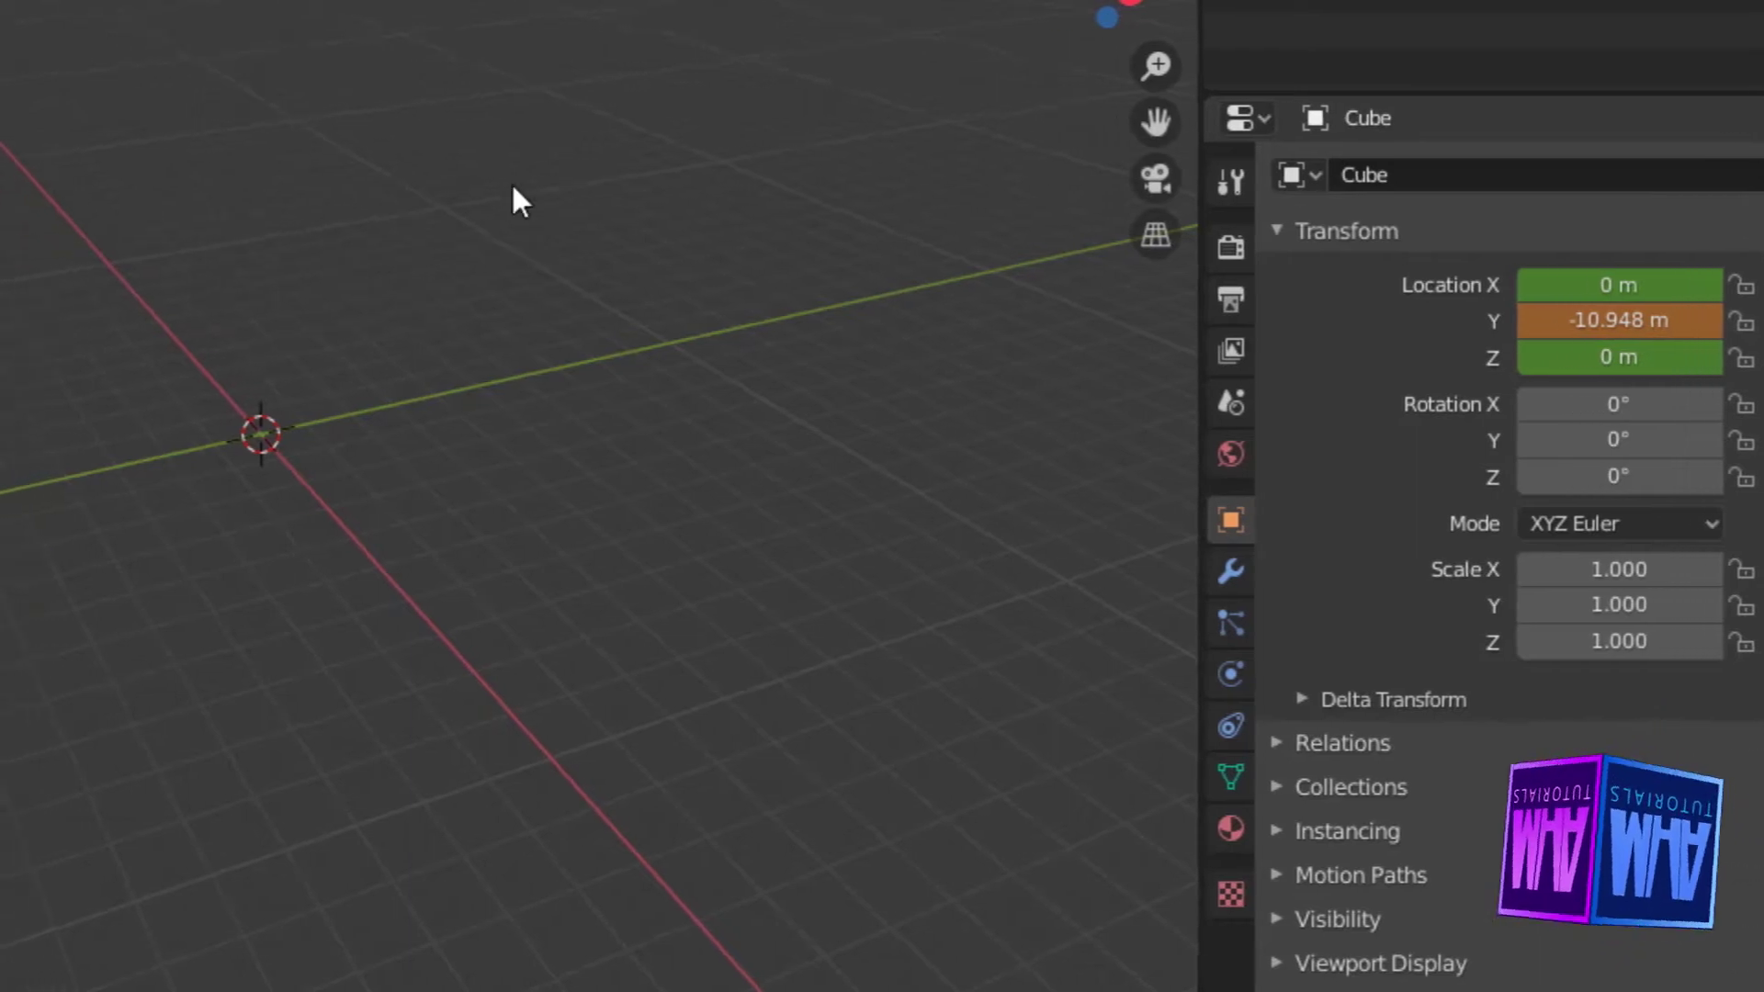
pyautogui.press('i')
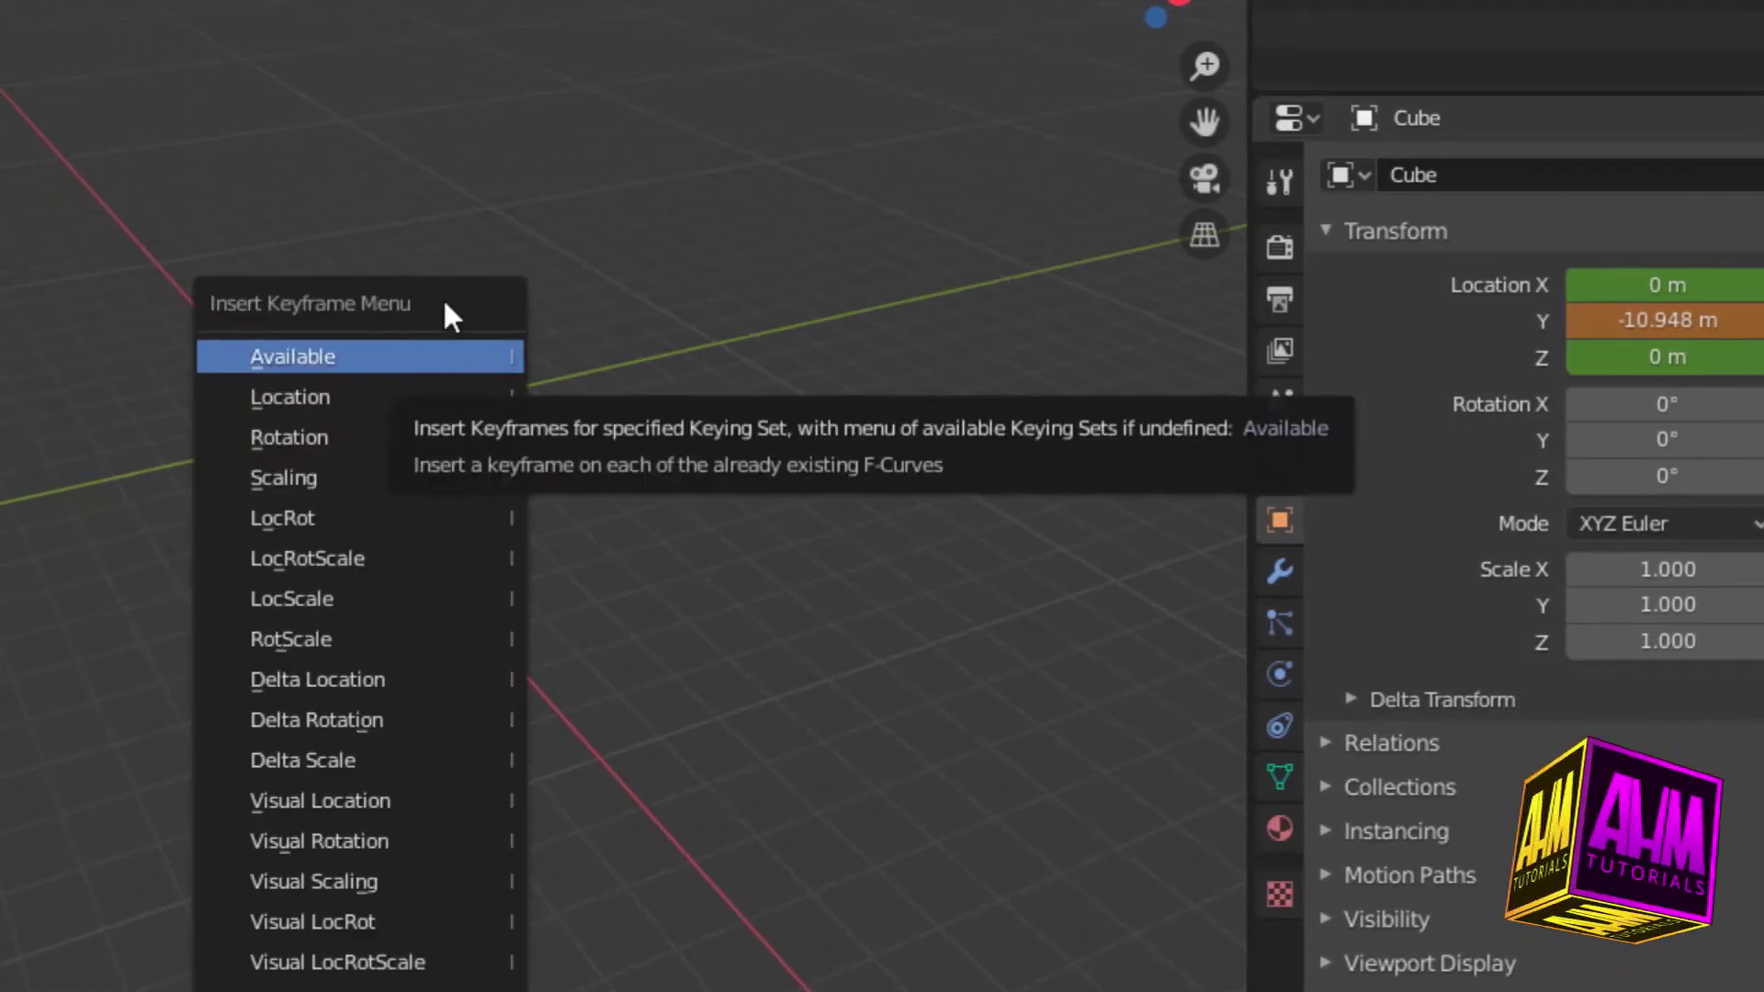
pyautogui.click(289, 391)
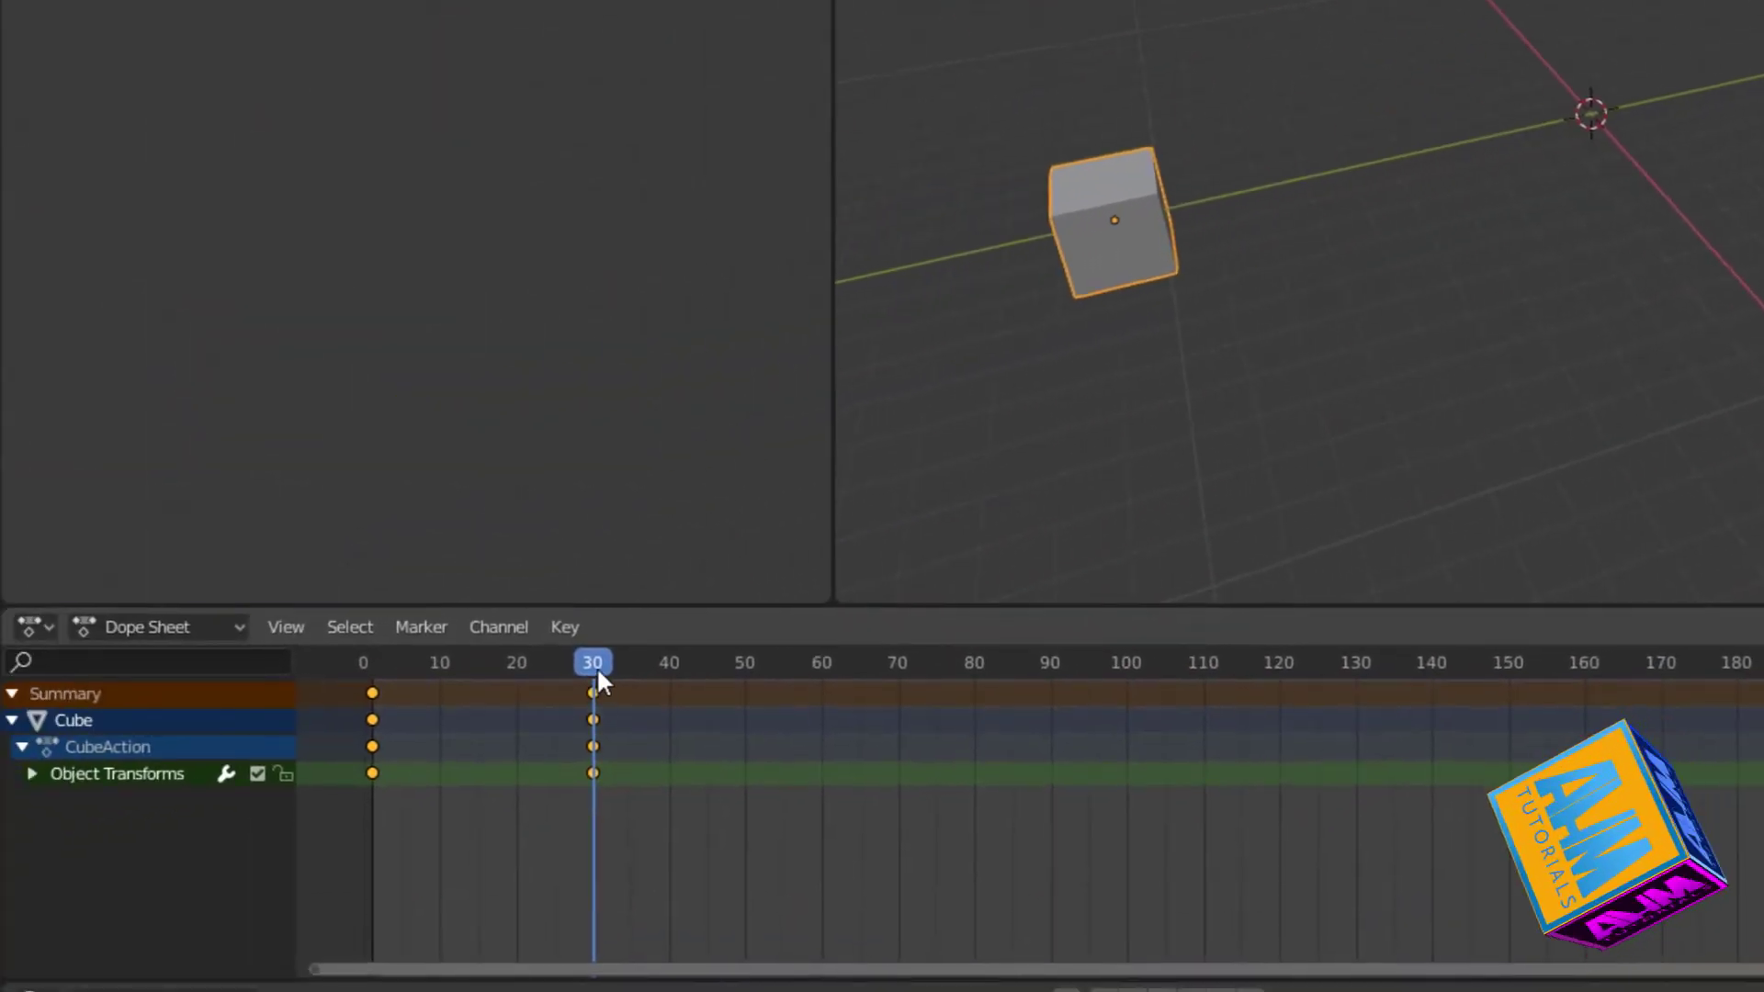
# Step: Play the cube's location animation from frame 1 twice to check the movement
pyautogui.moveTo(581, 665); pyautogui.dragTo(373, 678)
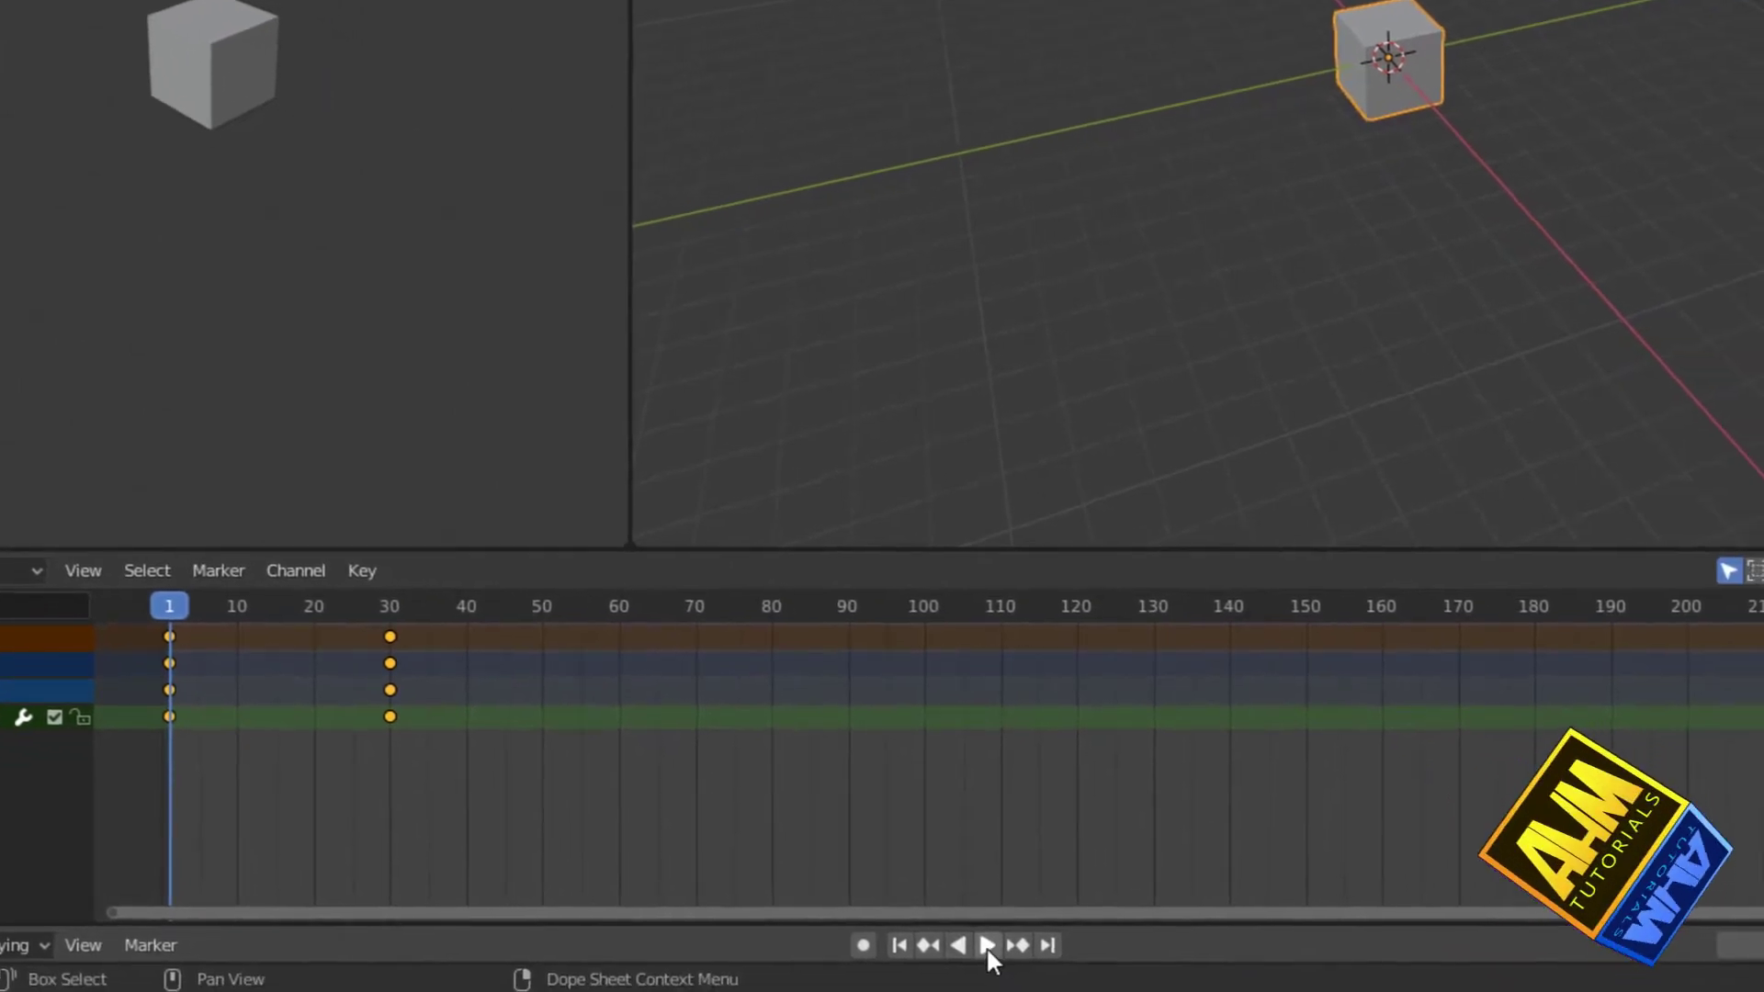
pyautogui.click(985, 946)
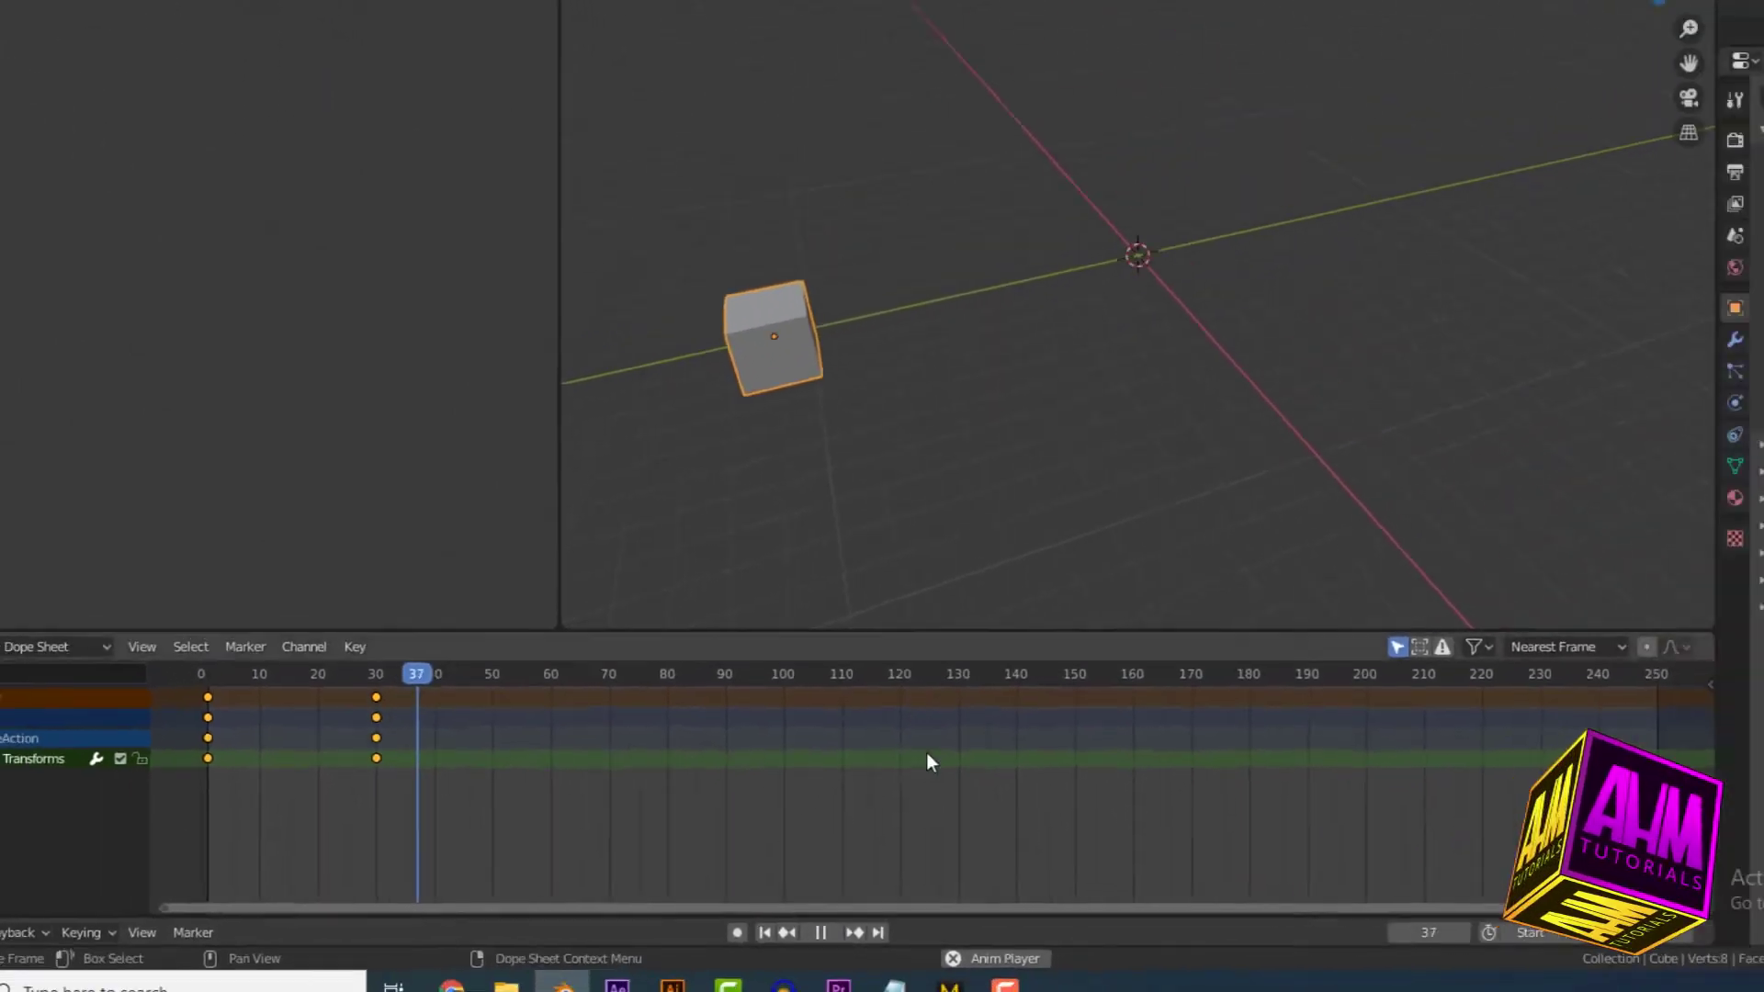
pyautogui.press('space')
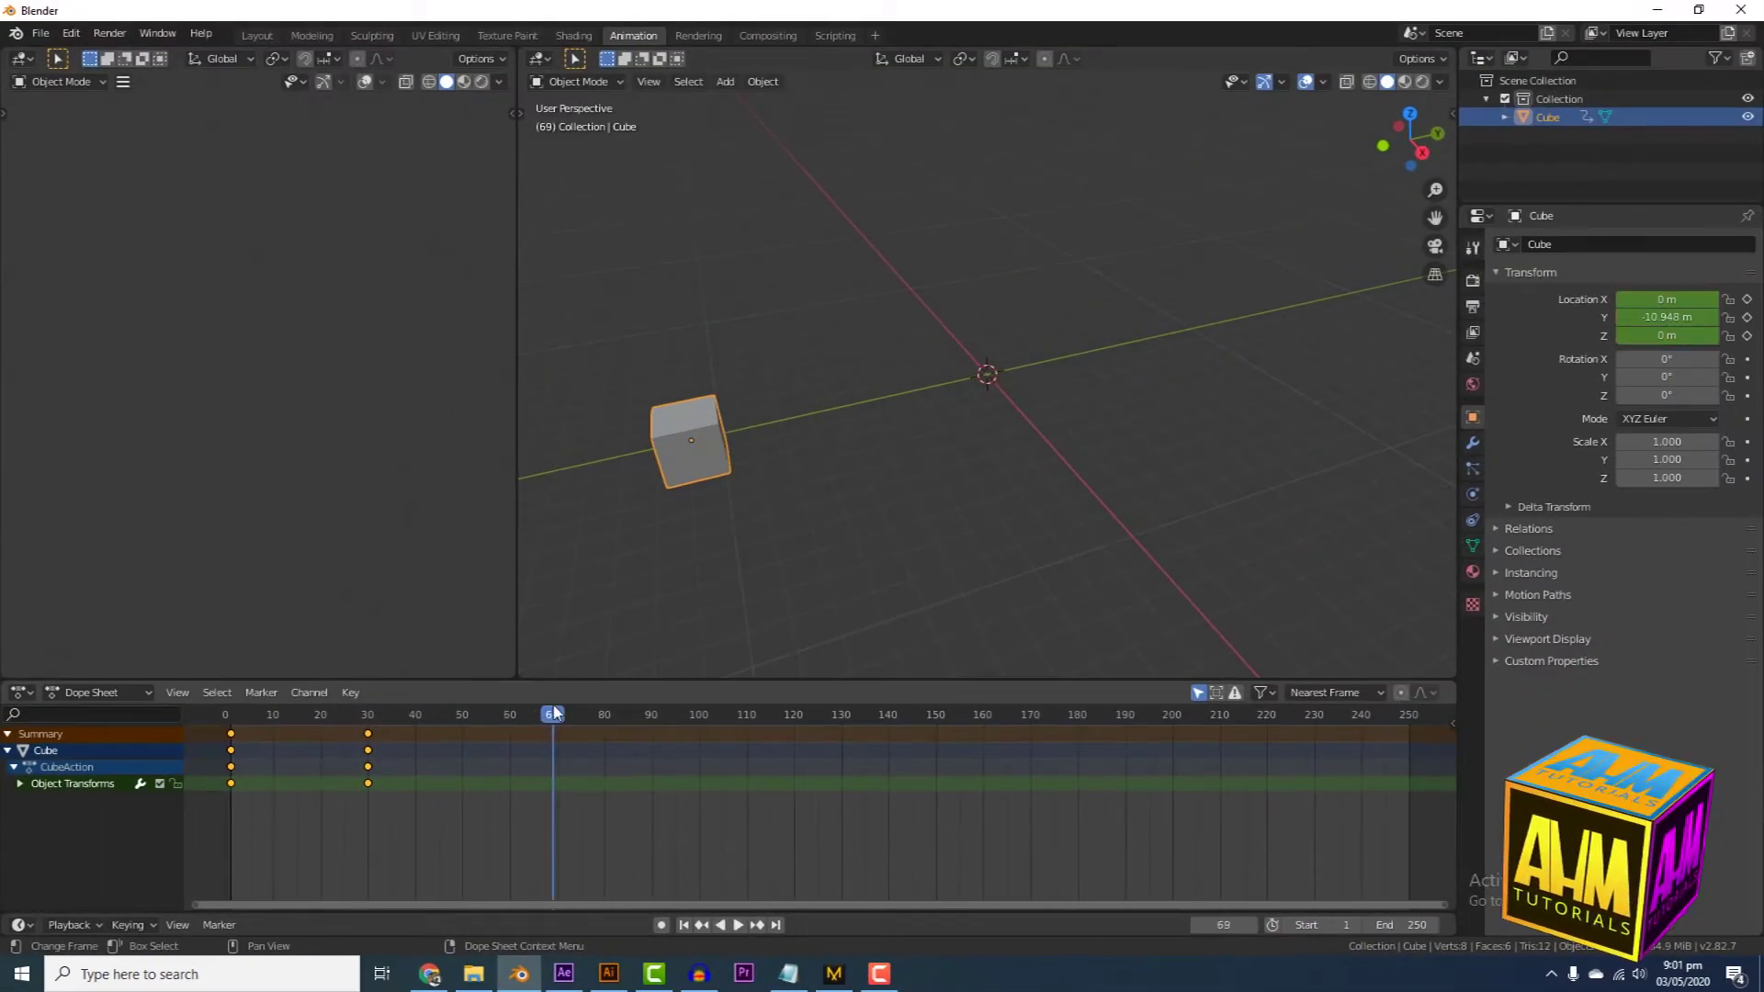
pyautogui.moveTo(554, 712); pyautogui.dragTo(231, 717)
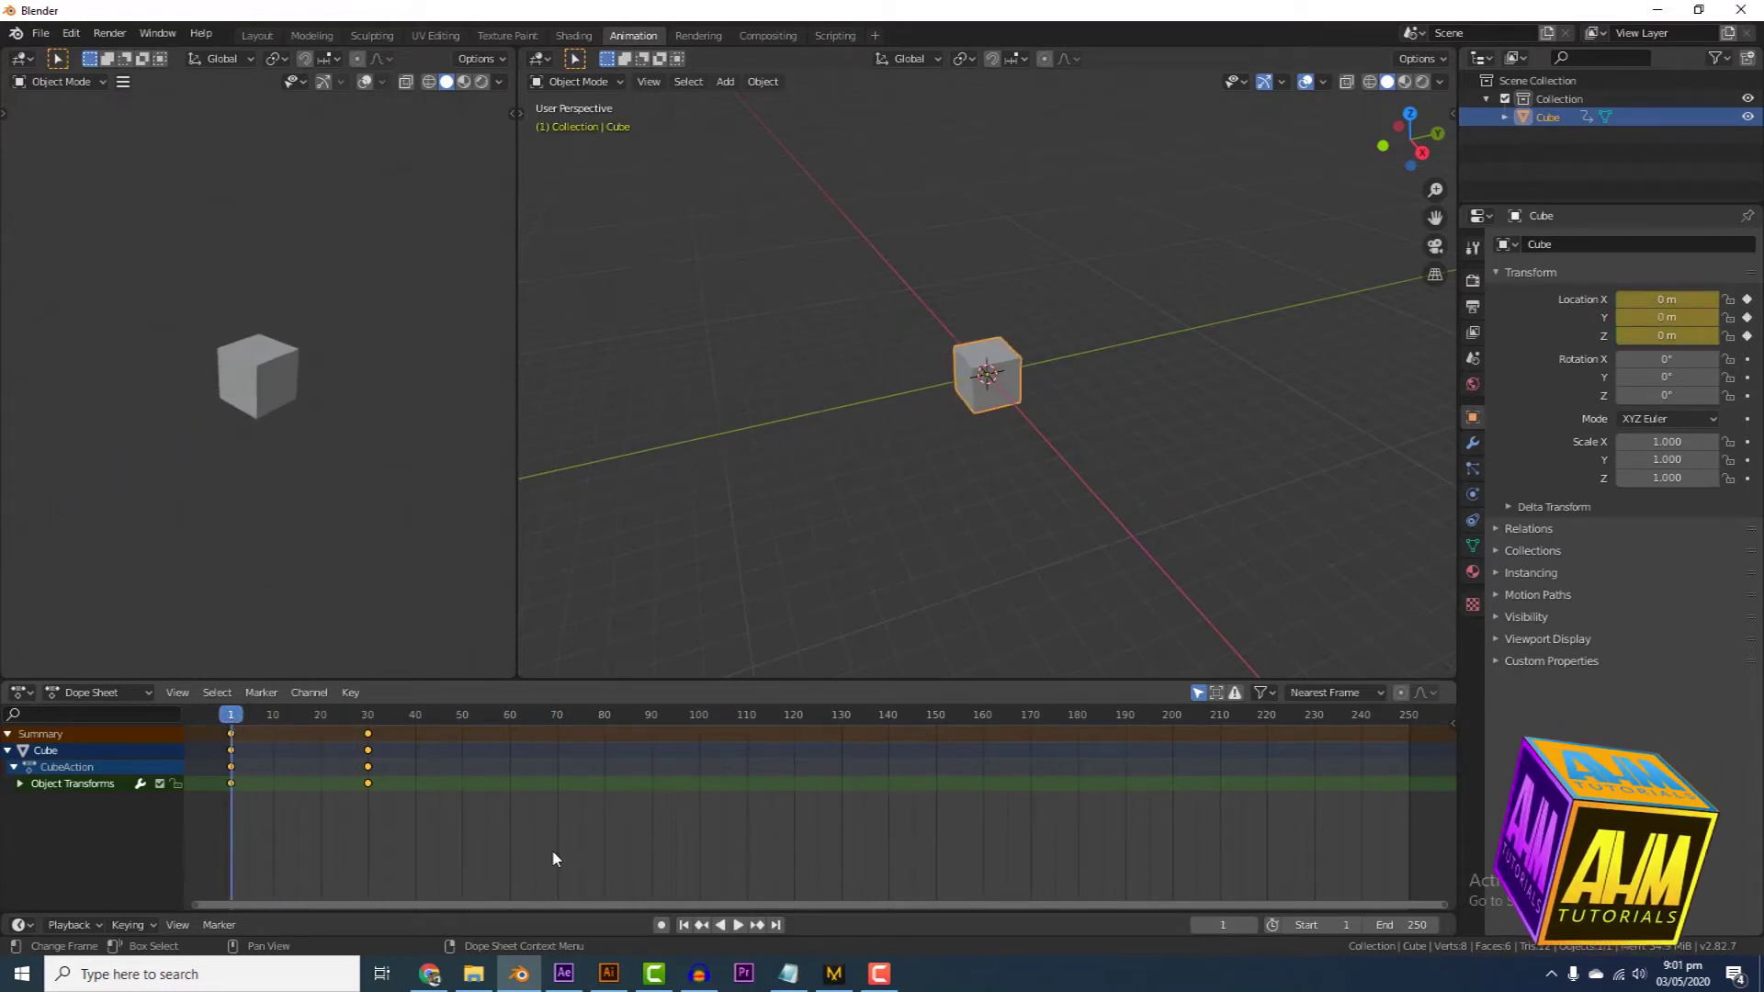
pyautogui.click(737, 926)
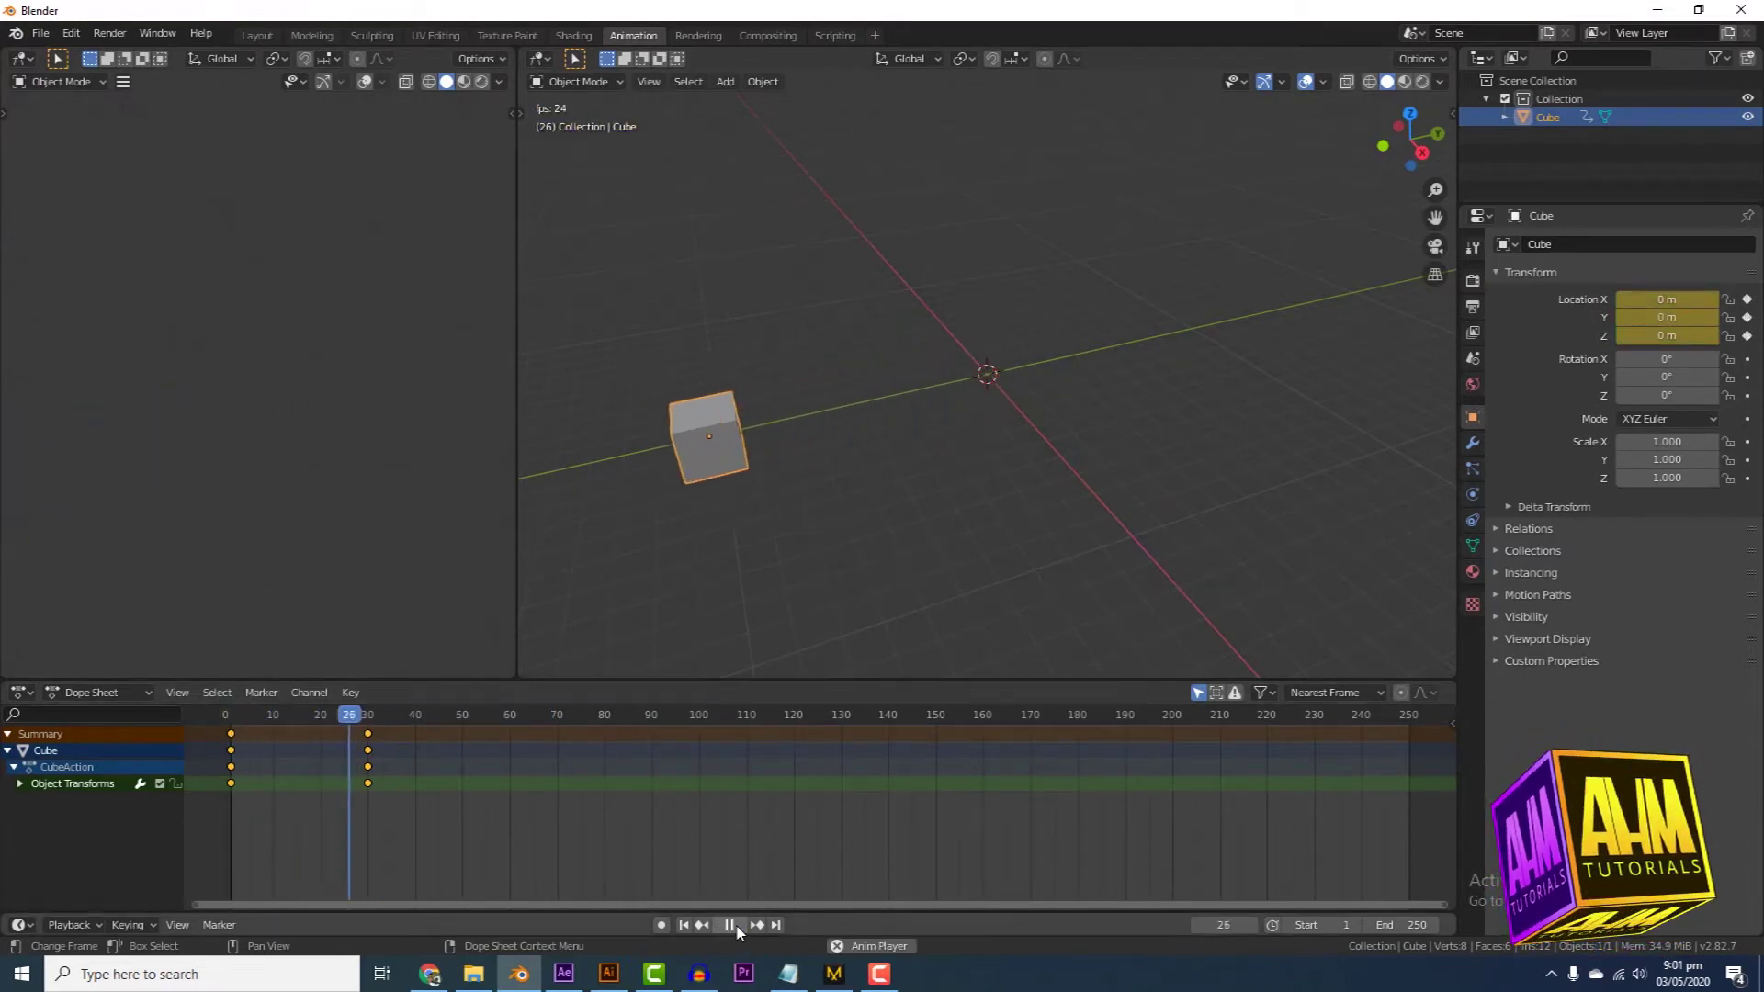
pyautogui.click(730, 926)
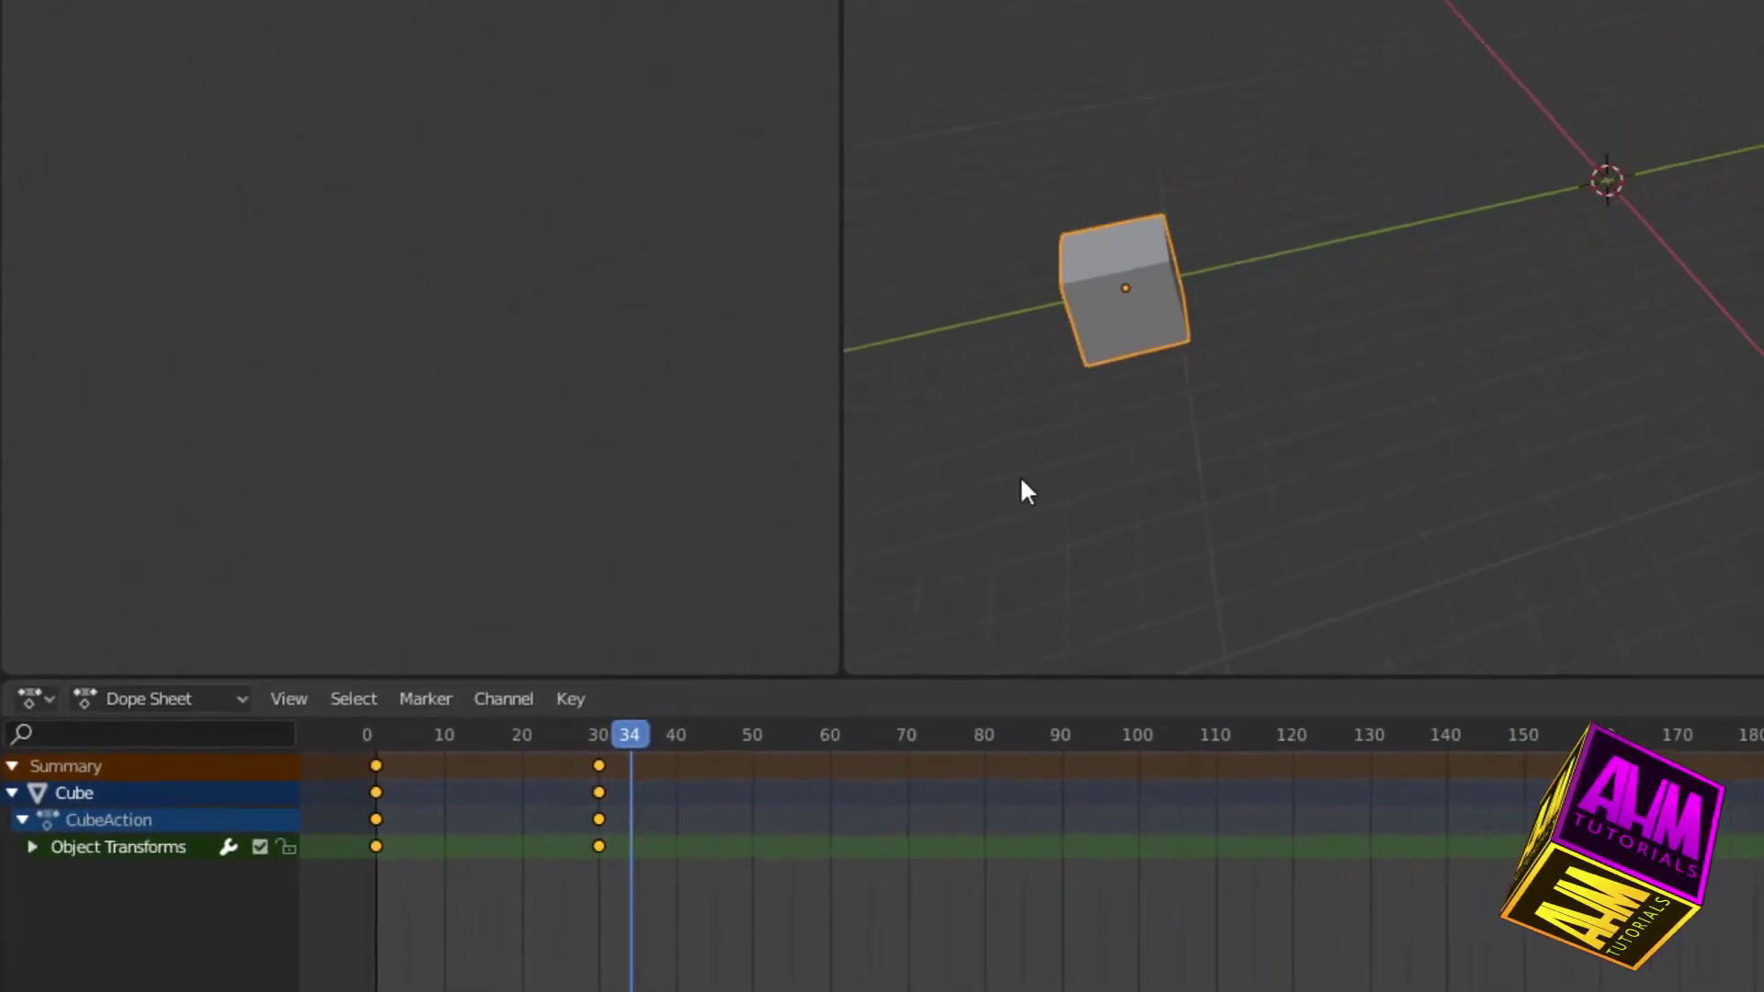
# Step: At frame 1, rotate the cube freely to about X 216°, Y -49.9° and Z -63.3° without keyframing it
pyautogui.keyDown('shift'); pyautogui.moveTo(1093, 452); pyautogui.dragTo(1307, 457, button='middle'); pyautogui.keyUp('shift')
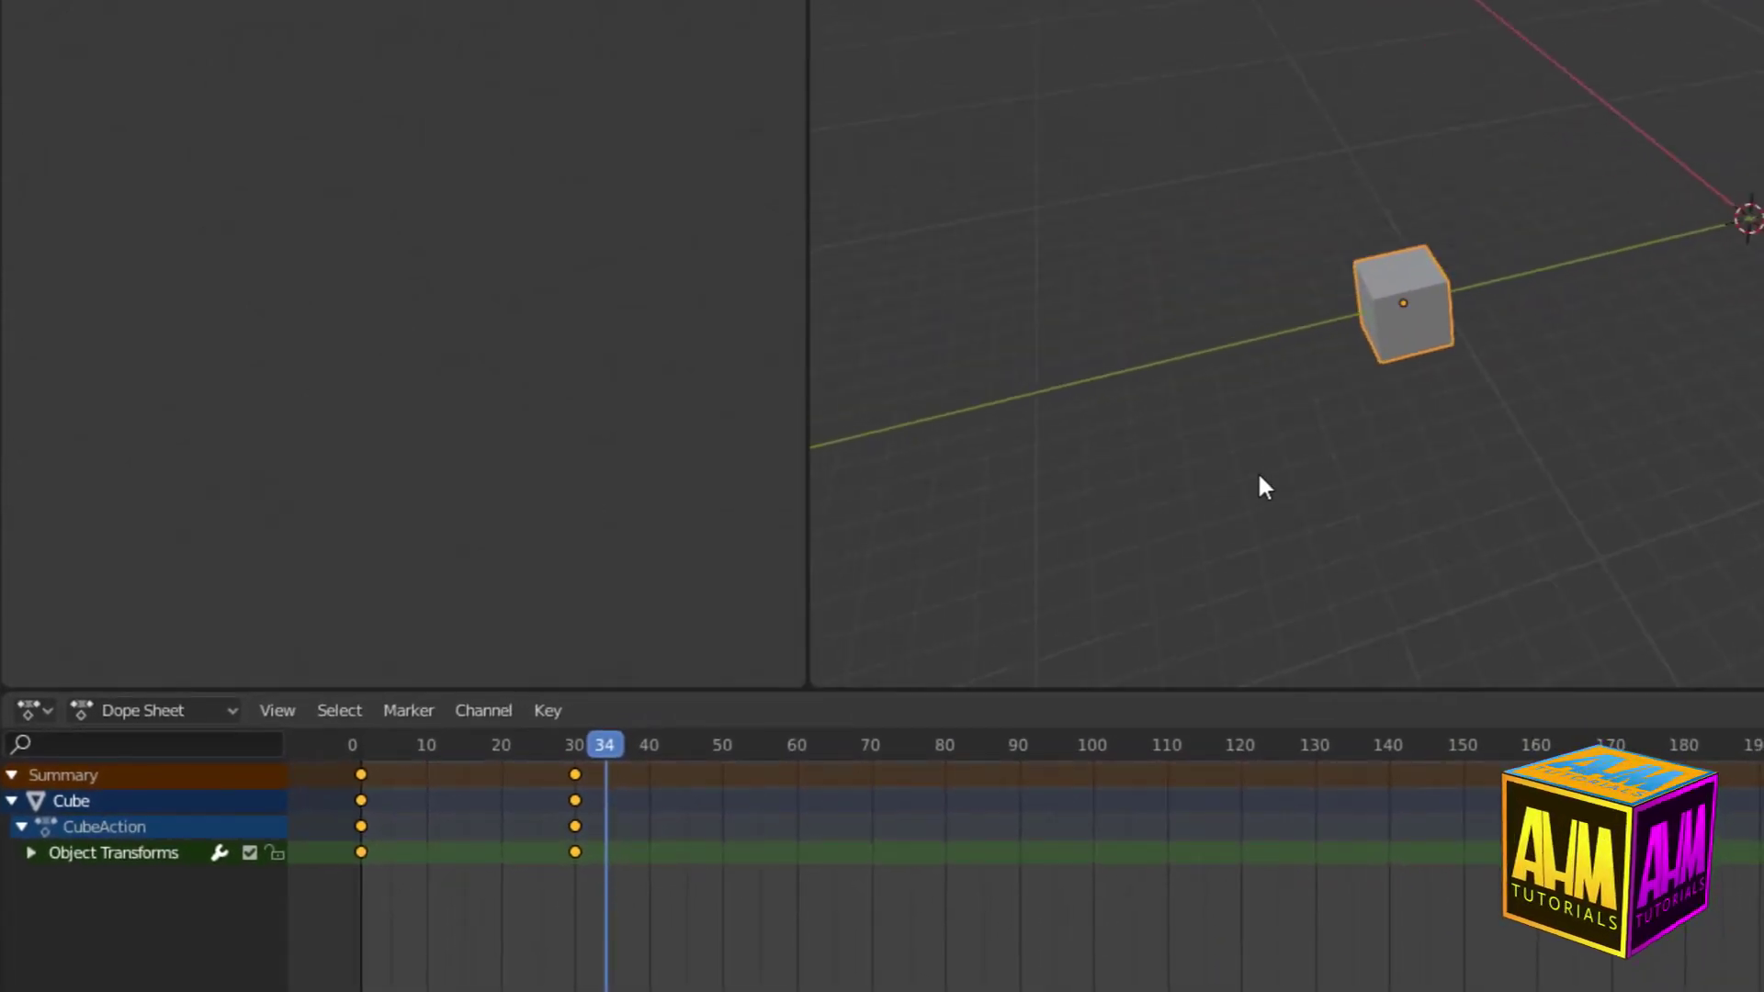
pyautogui.moveTo(614, 749); pyautogui.dragTo(361, 756)
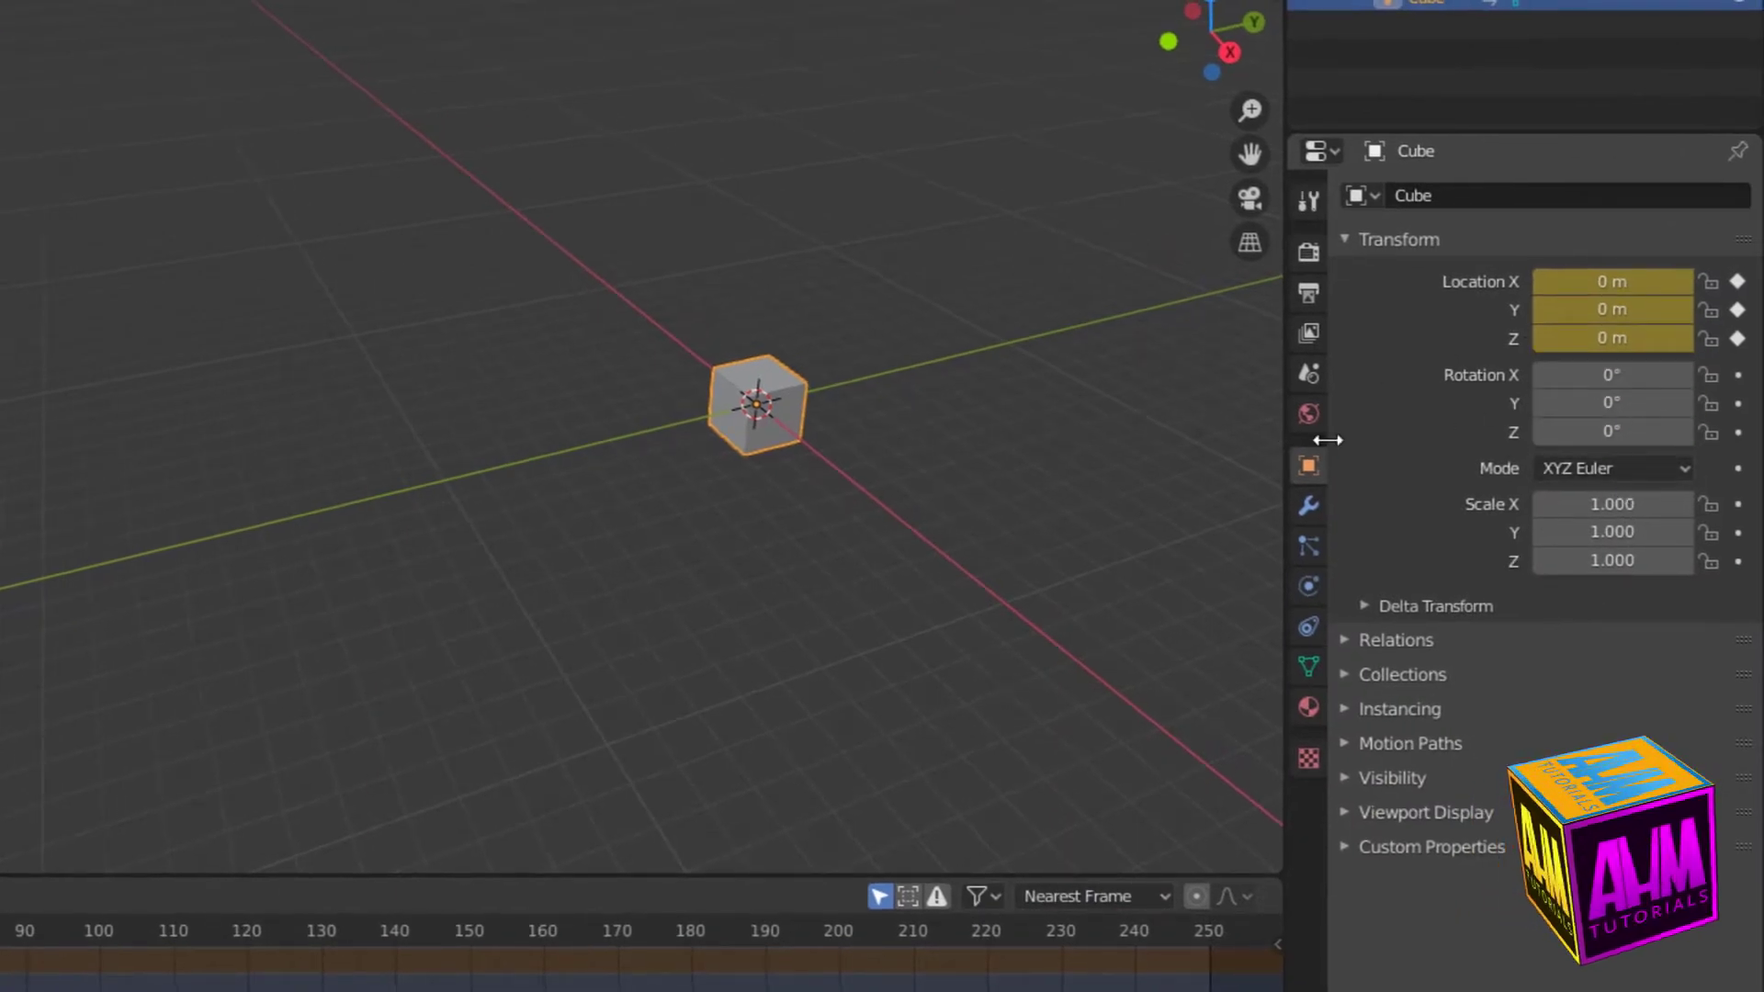
pyautogui.press('r')
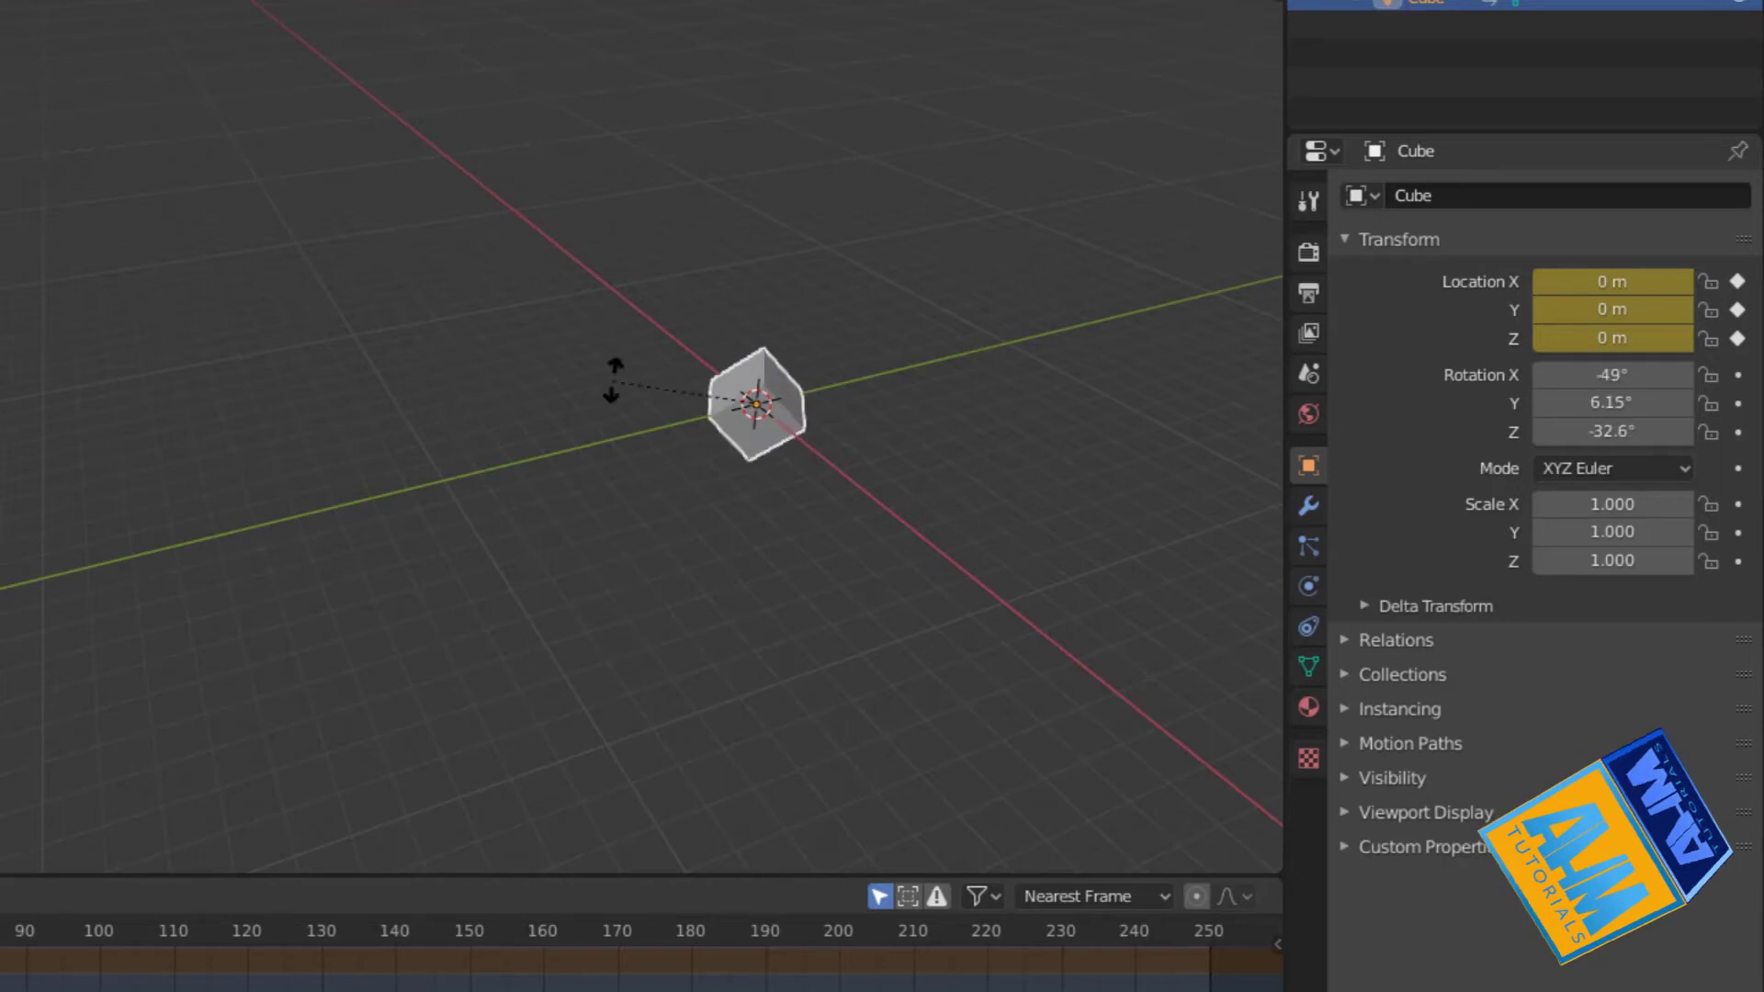
pyautogui.press('Escape')
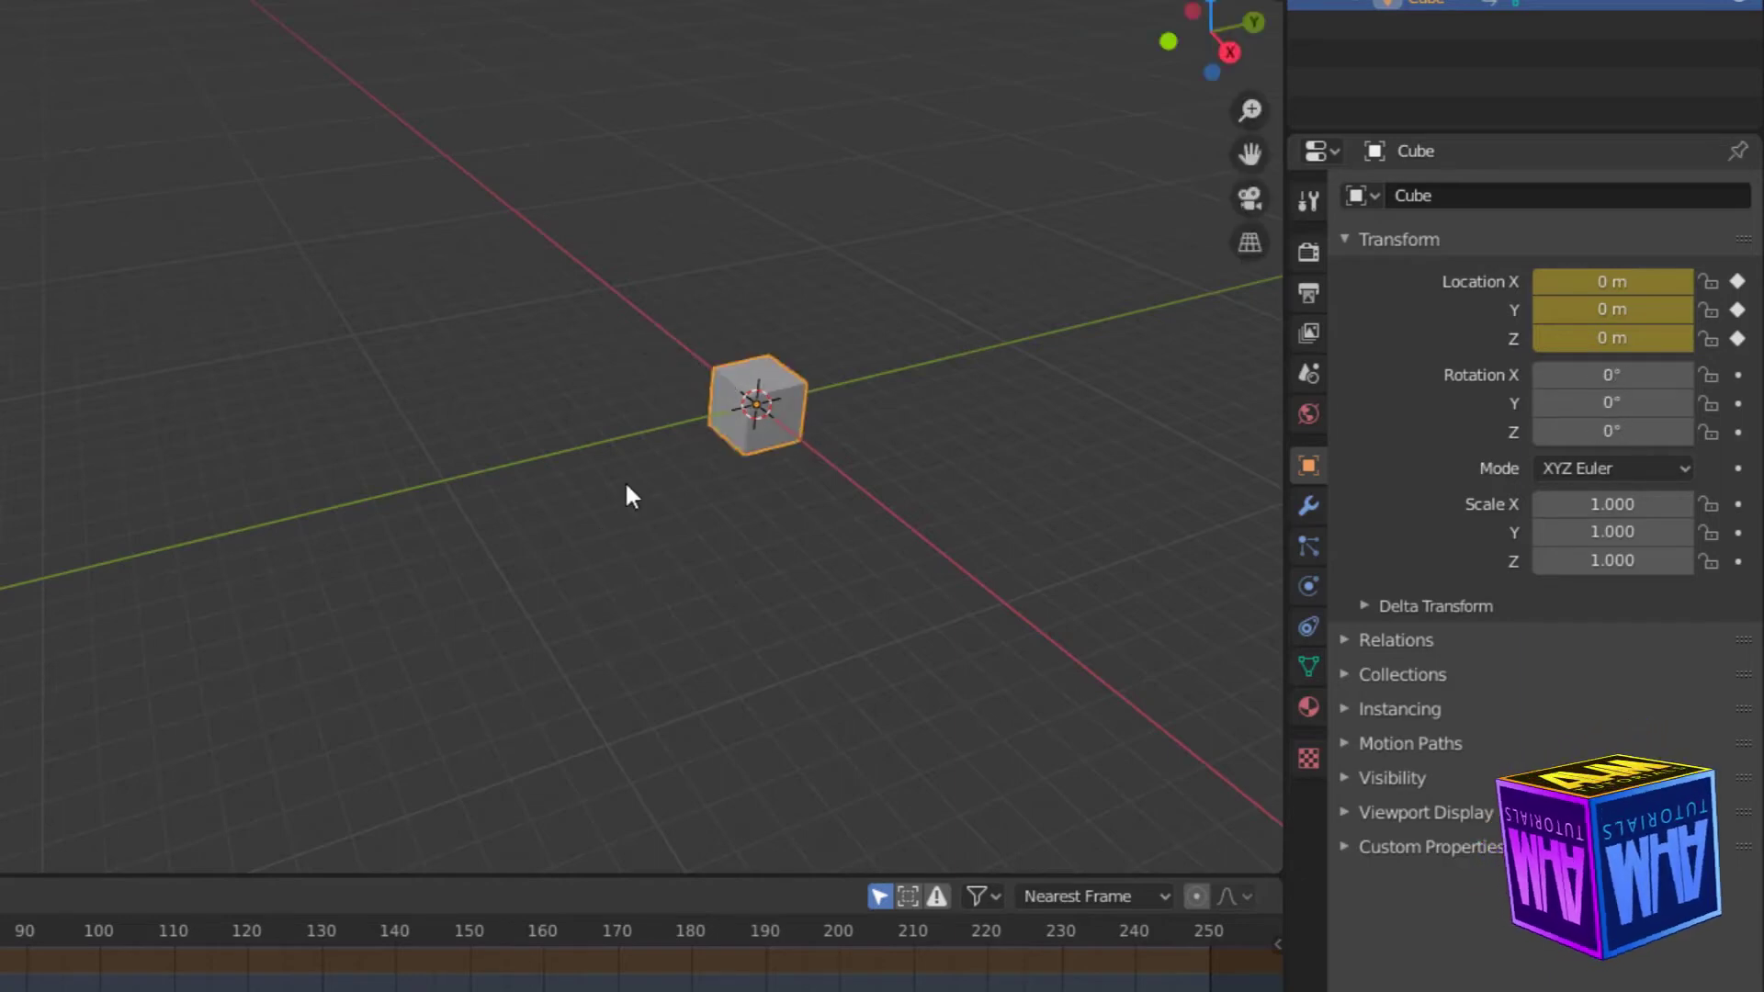
pyautogui.press('r')
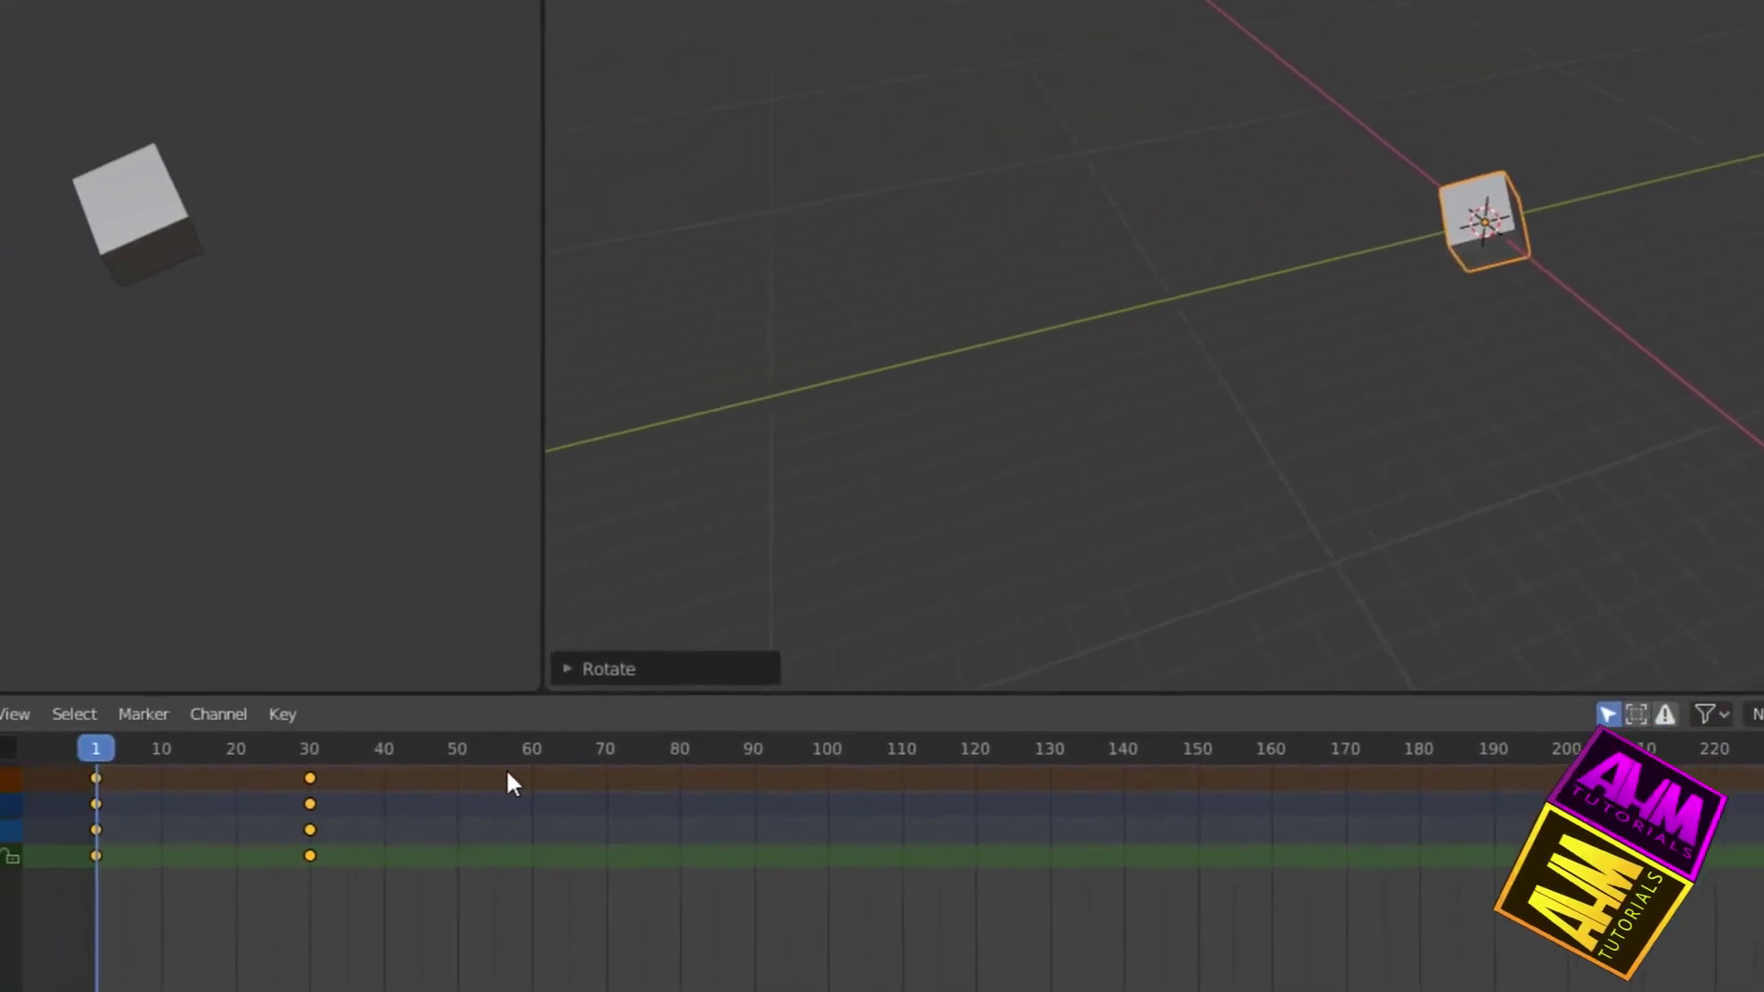
# Step: Play and scrub the animation between frames 1 and 30 to check the rotated cube, ending at frame 1
pyautogui.press('space')
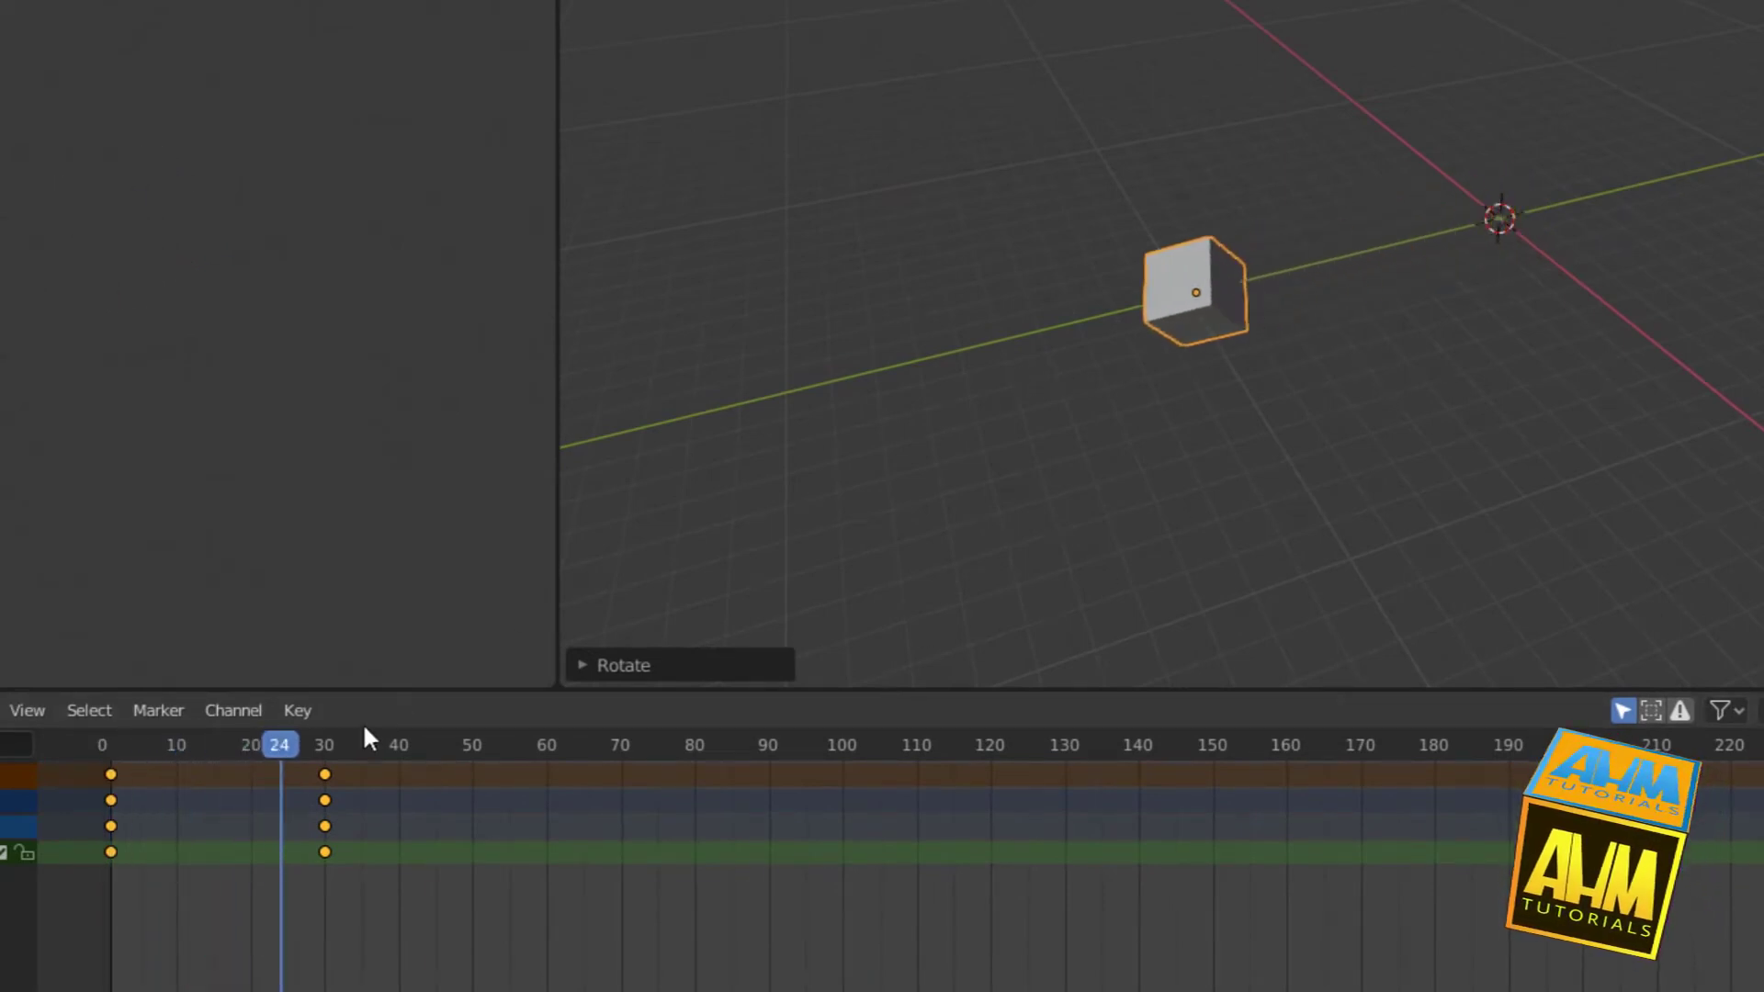
pyautogui.moveTo(283, 747); pyautogui.dragTo(326, 752)
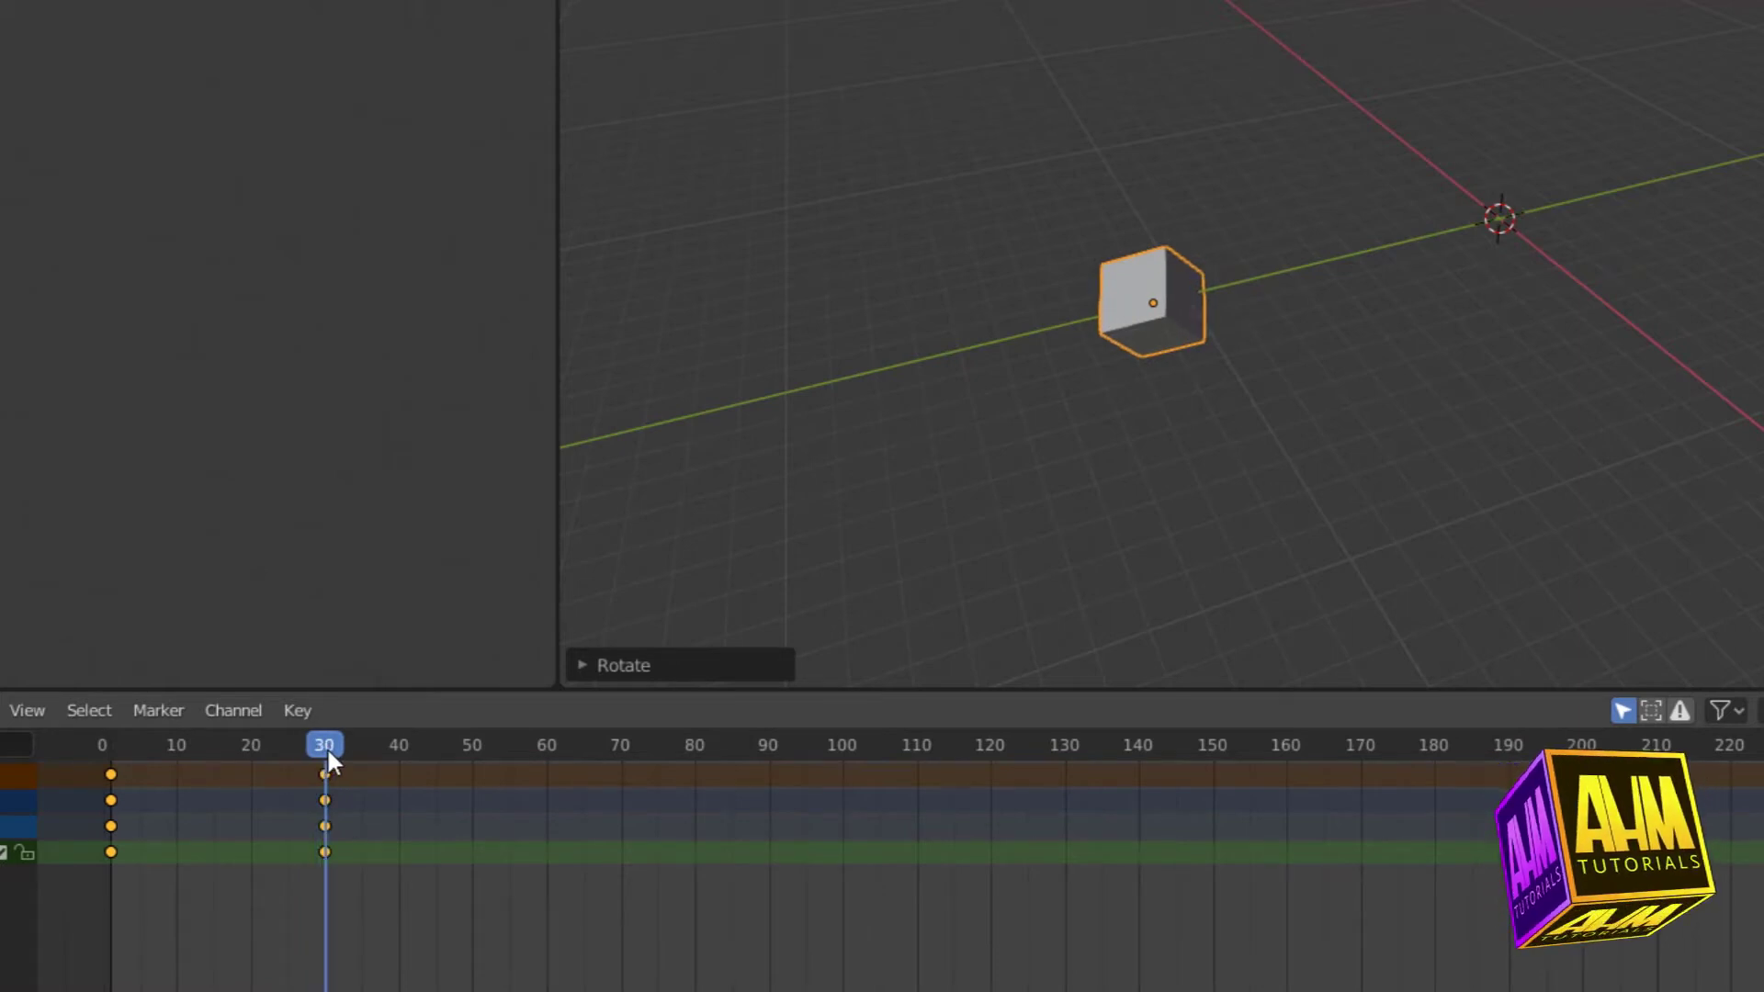
pyautogui.moveTo(328, 752); pyautogui.dragTo(110, 755)
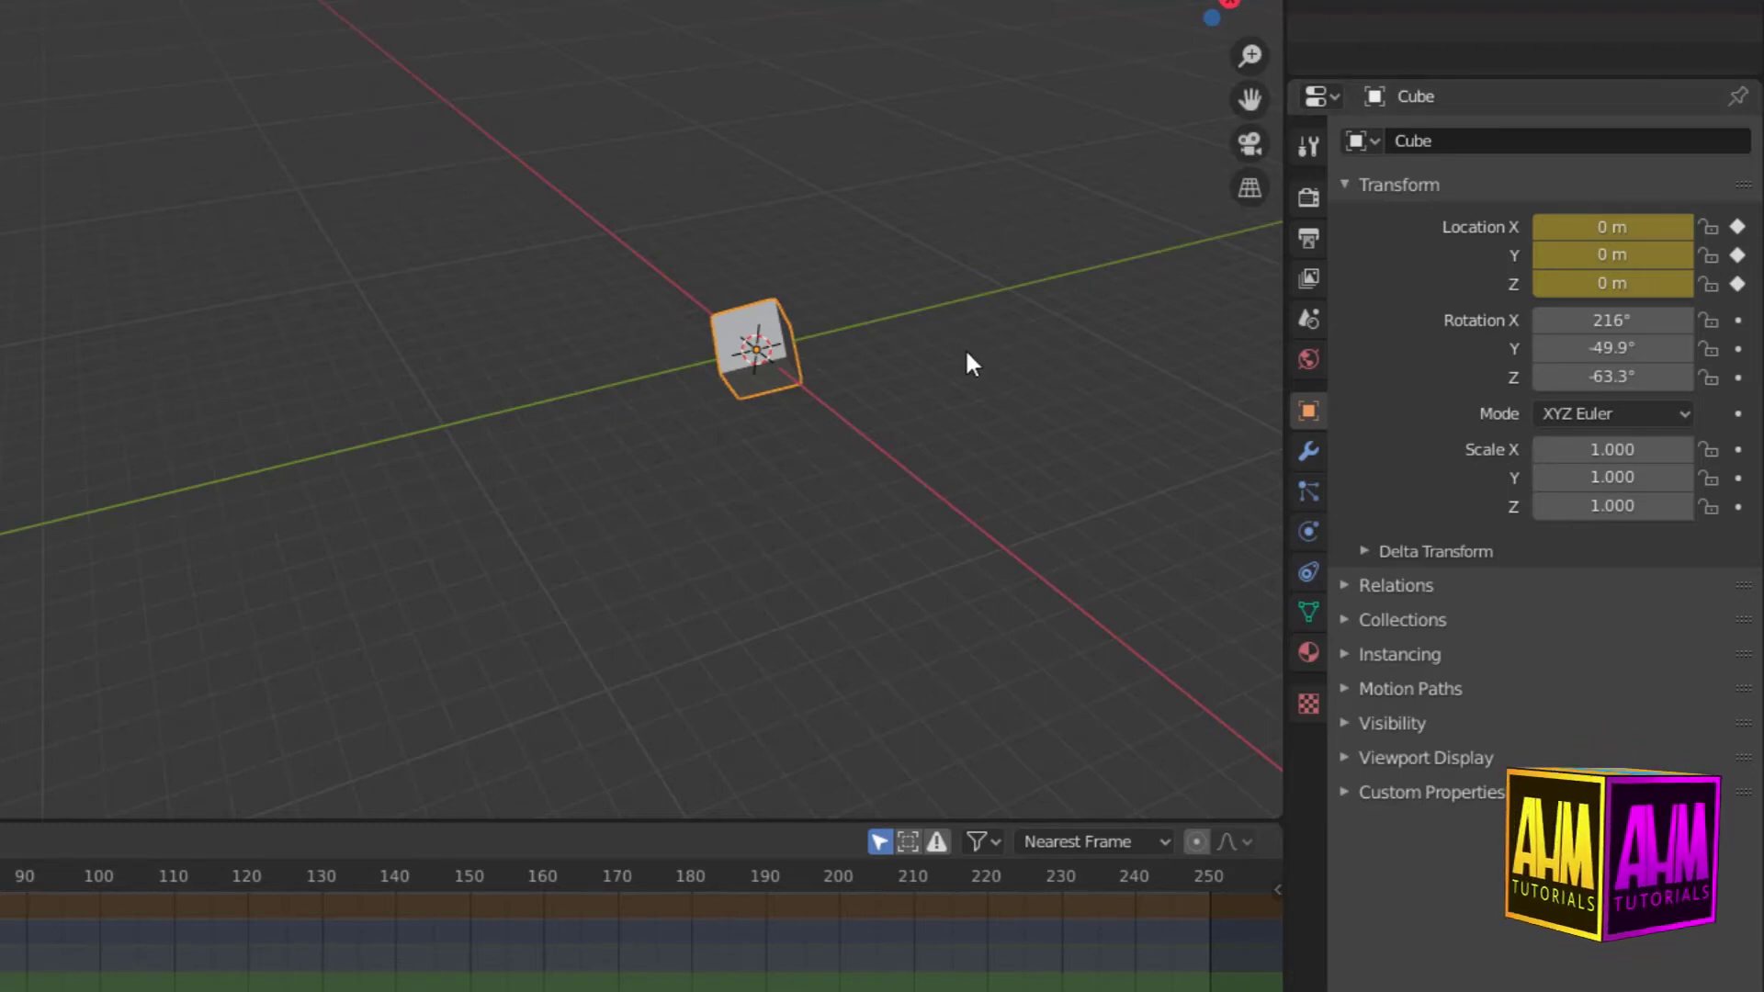
# Step: At frame 1, clear the cube's rotation back to 0° on all axes and insert a Rotation keyframe
pyautogui.hotkey('alt', 'r')
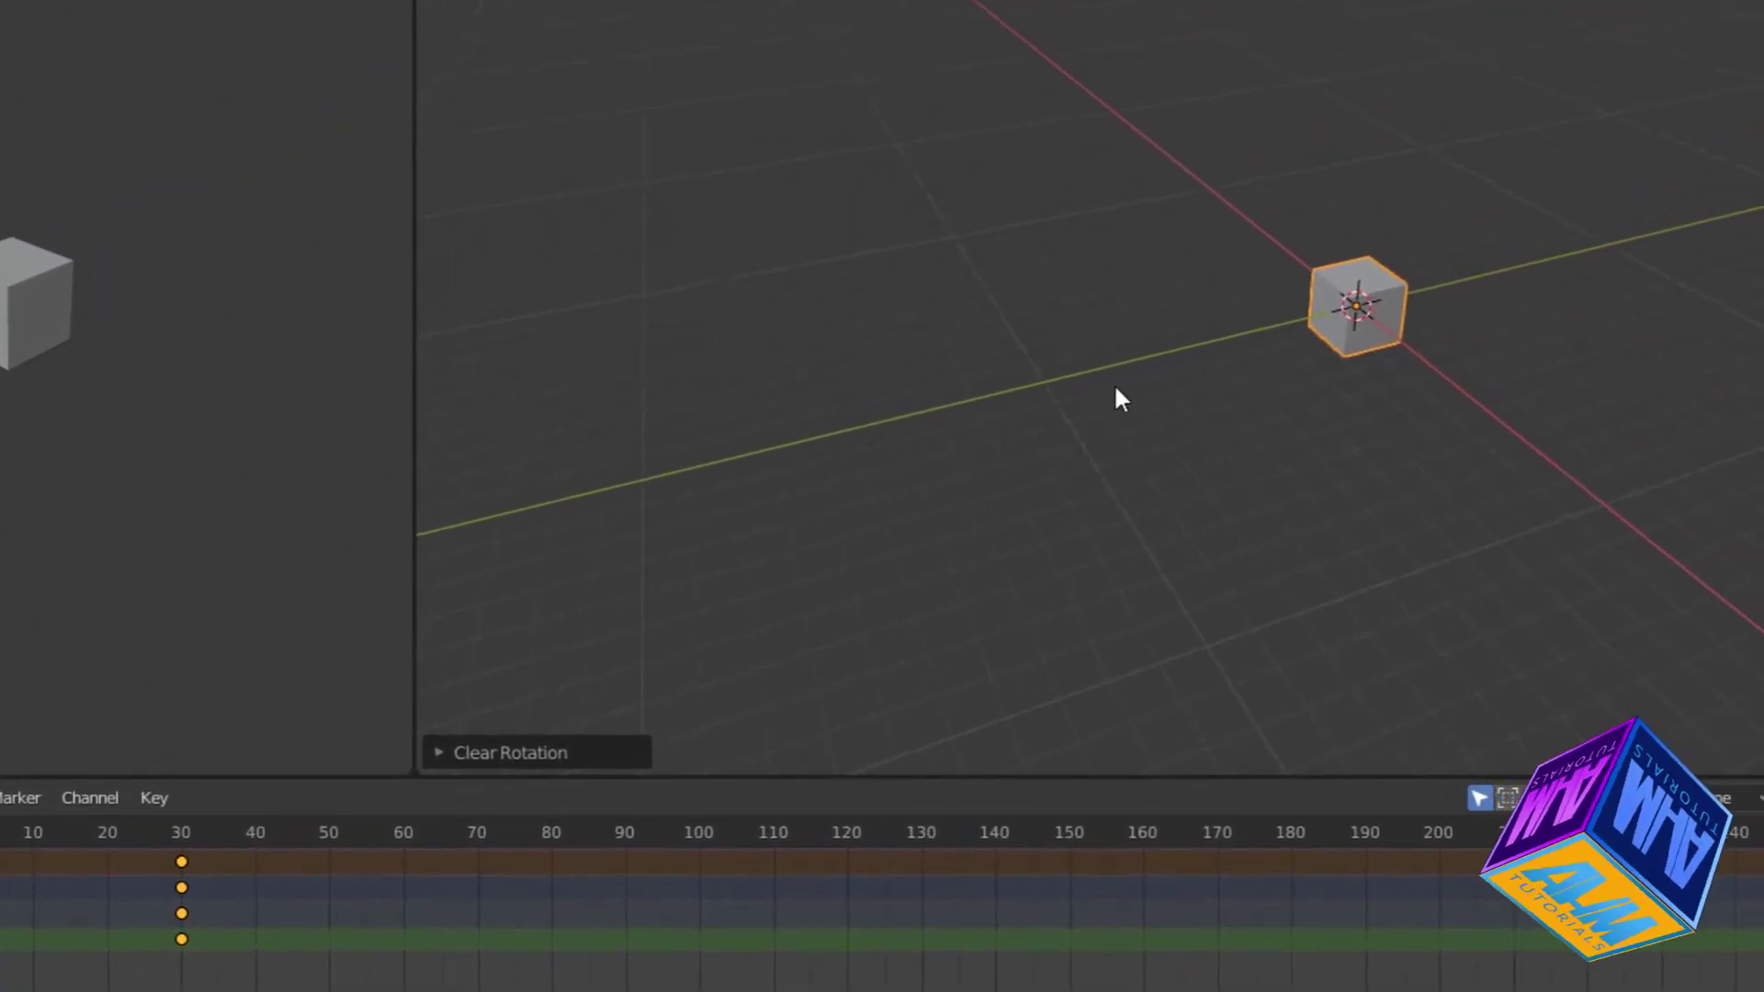
pyautogui.press('i')
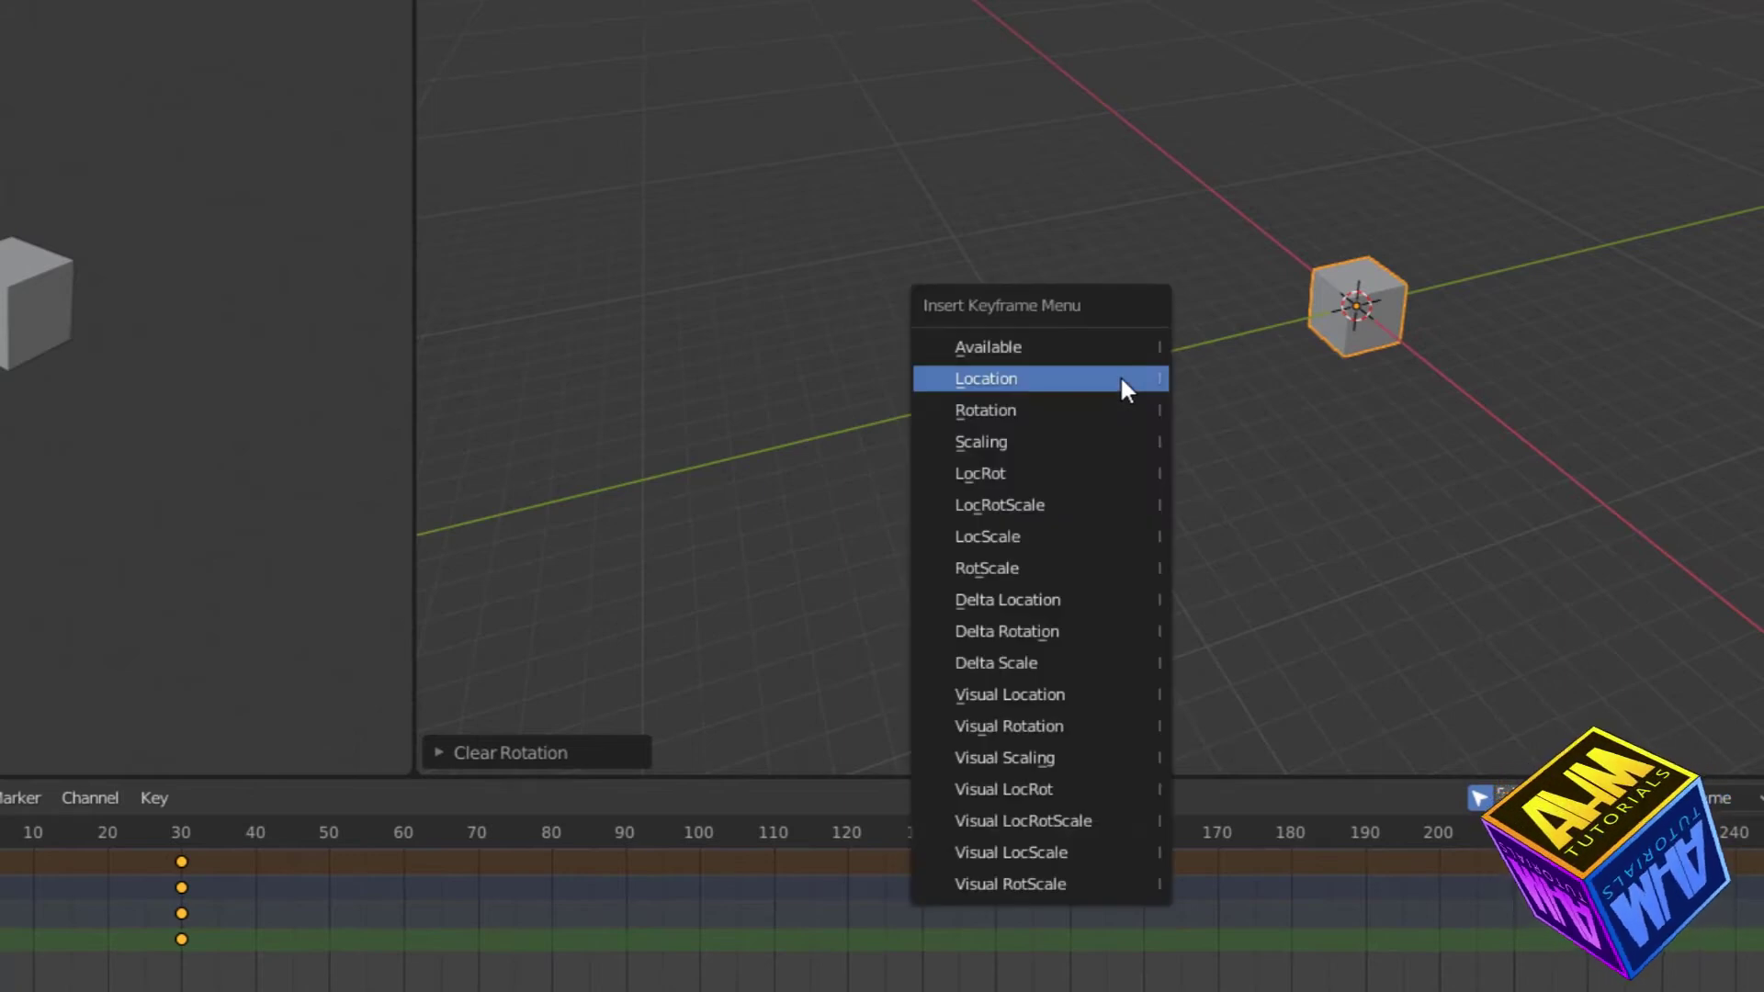
pyautogui.click(1000, 415)
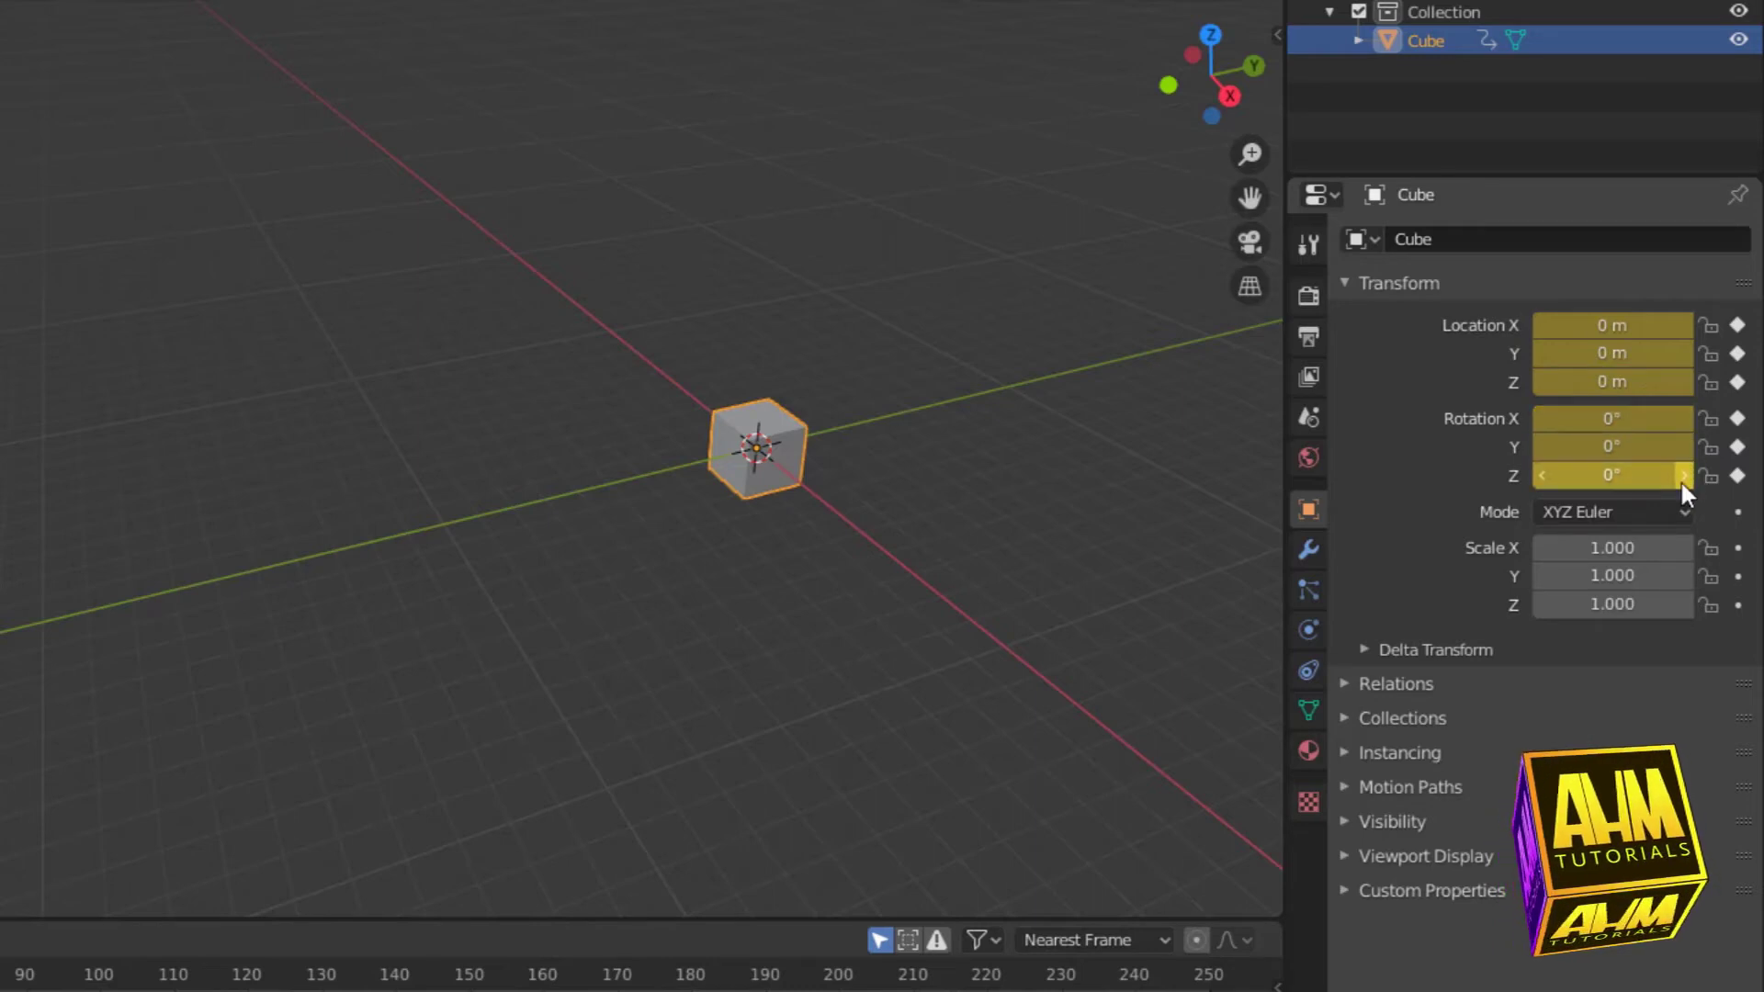
# Step: At frame 30, rotate the cube freely to about X 105°, Y -61.6° and Z 3.05° and insert a Rotation keyframe
pyautogui.moveTo(356, 636); pyautogui.dragTo(575, 641)
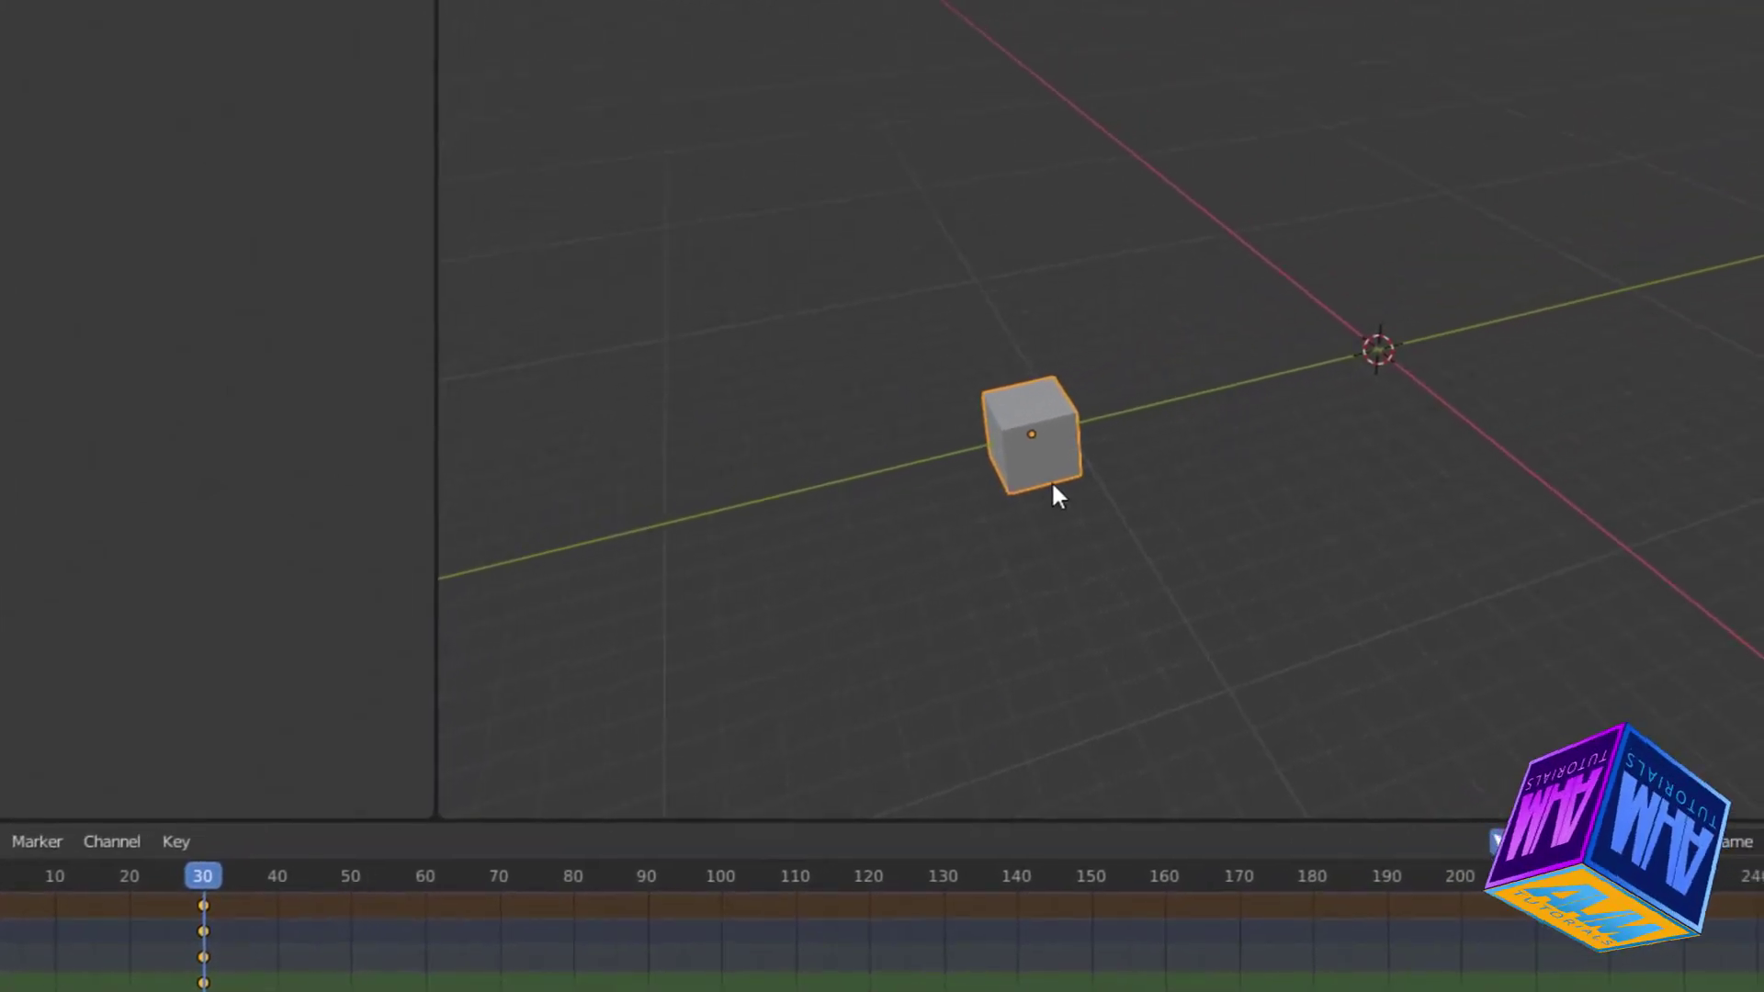
pyautogui.press('r')
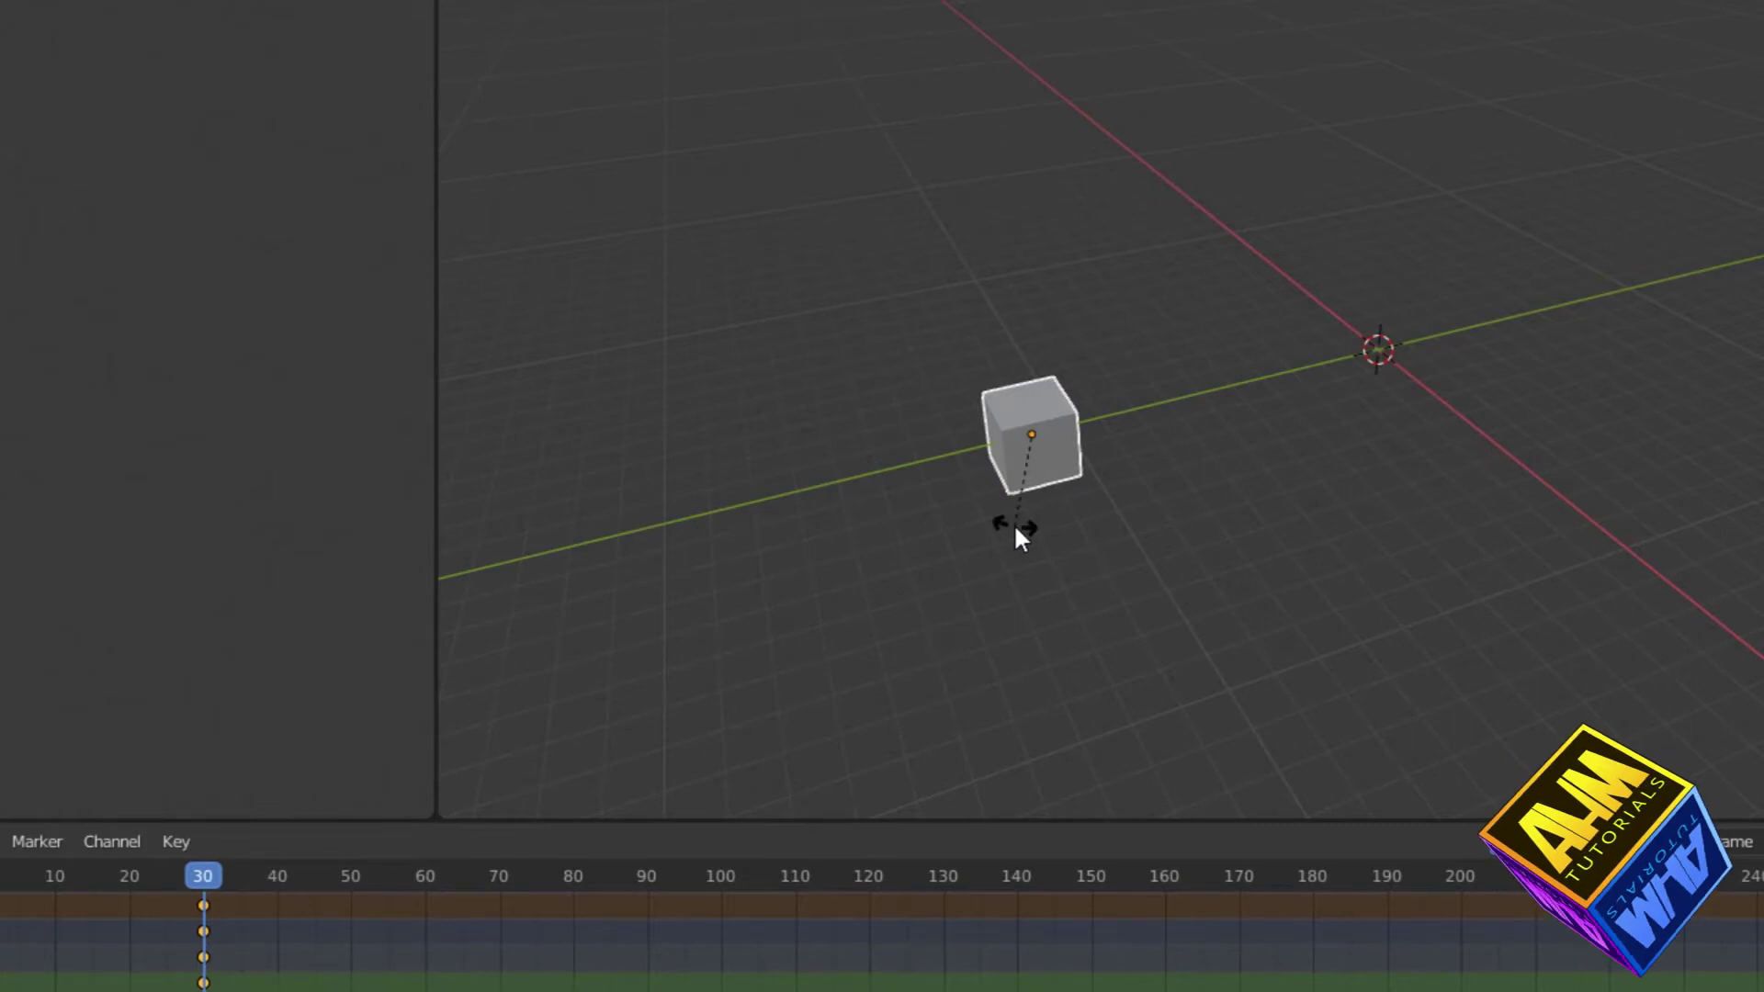
pyautogui.click(1089, 410)
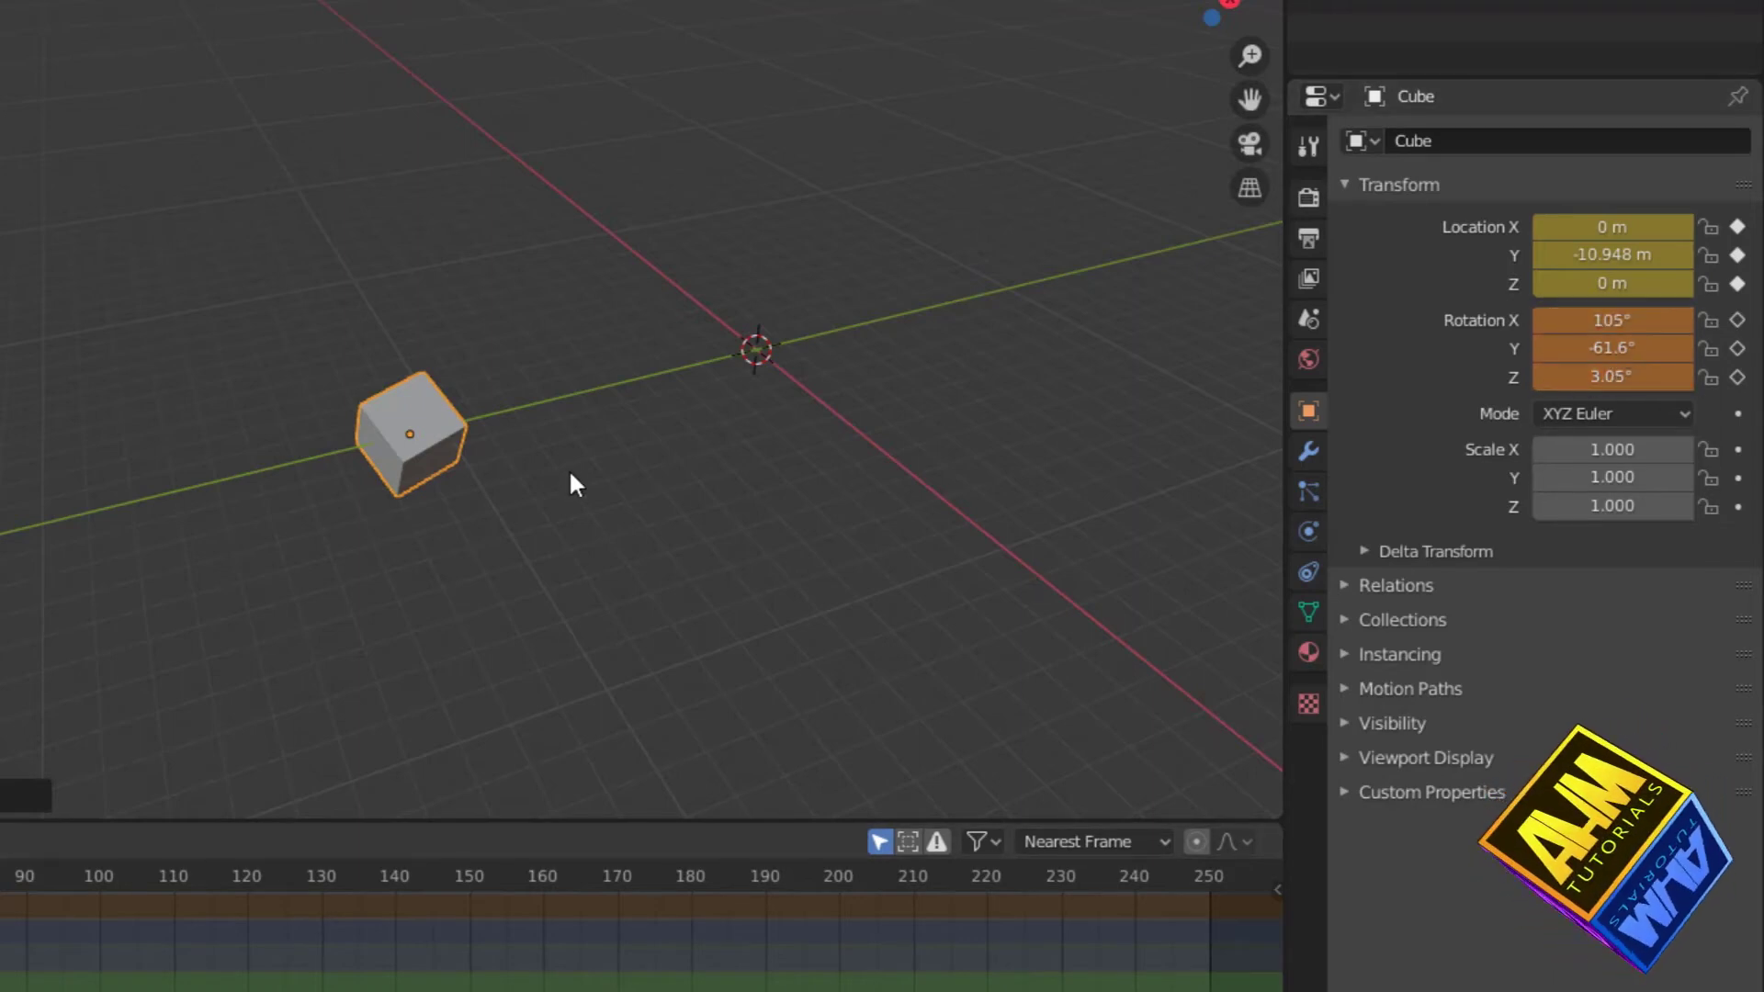
pyautogui.press('i')
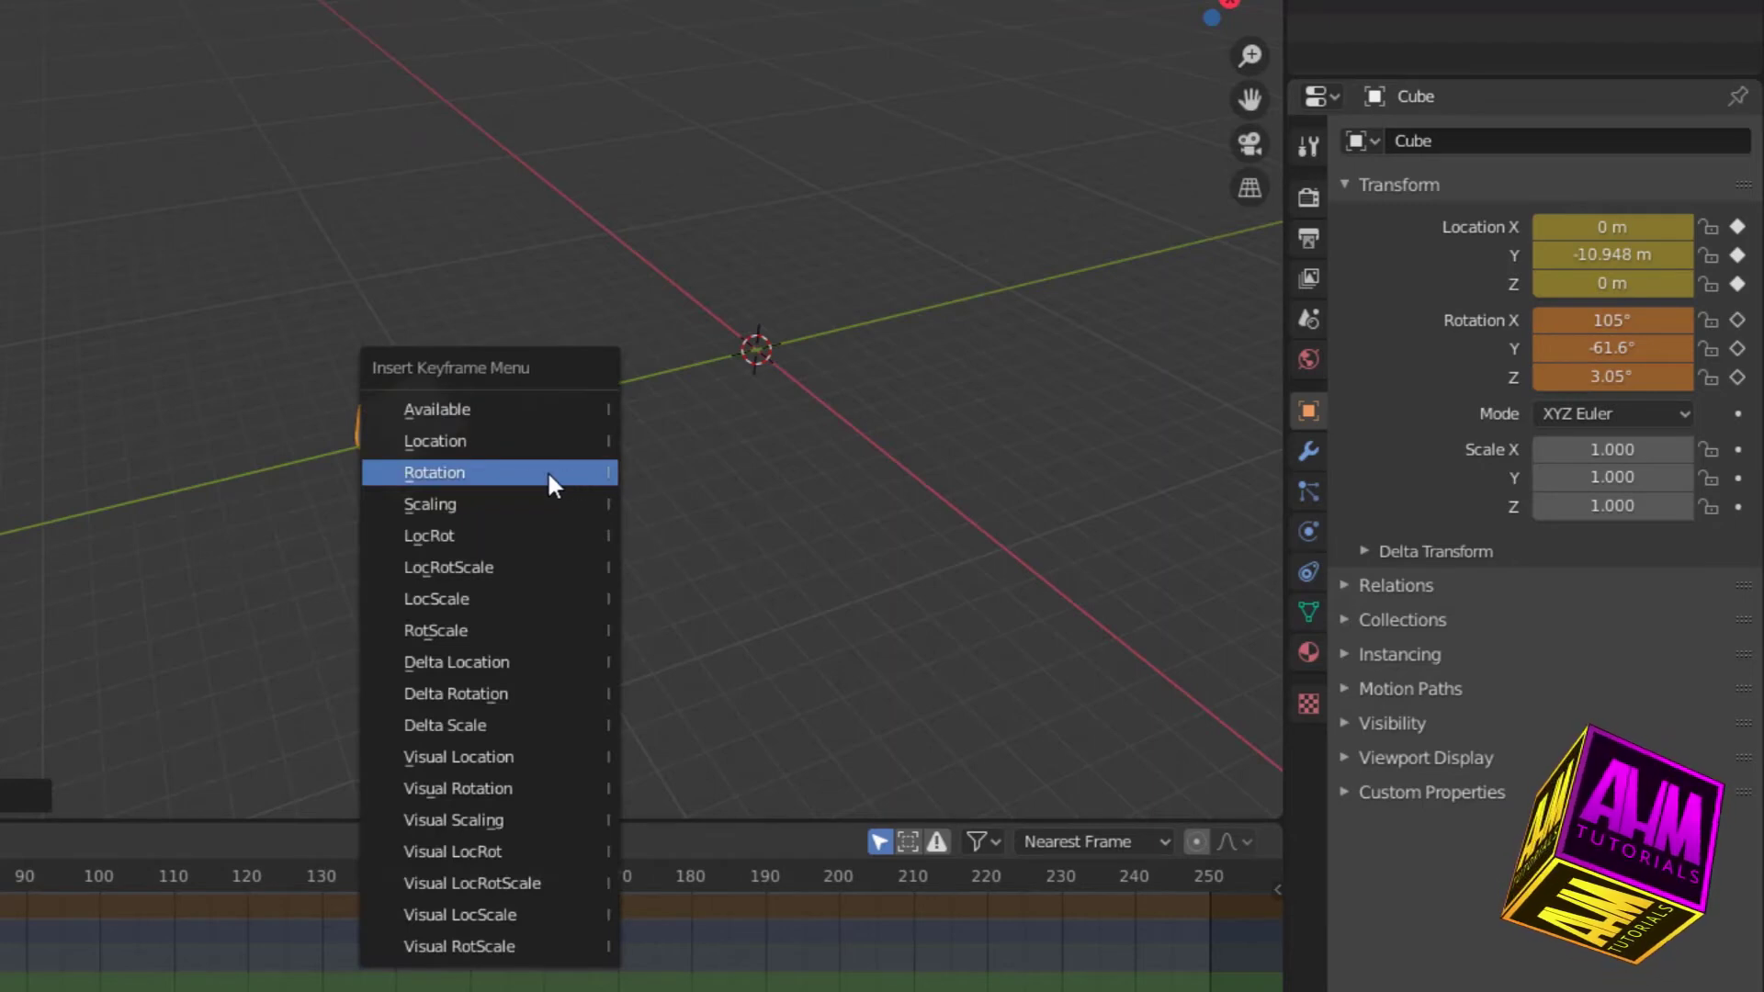
pyautogui.click(506, 472)
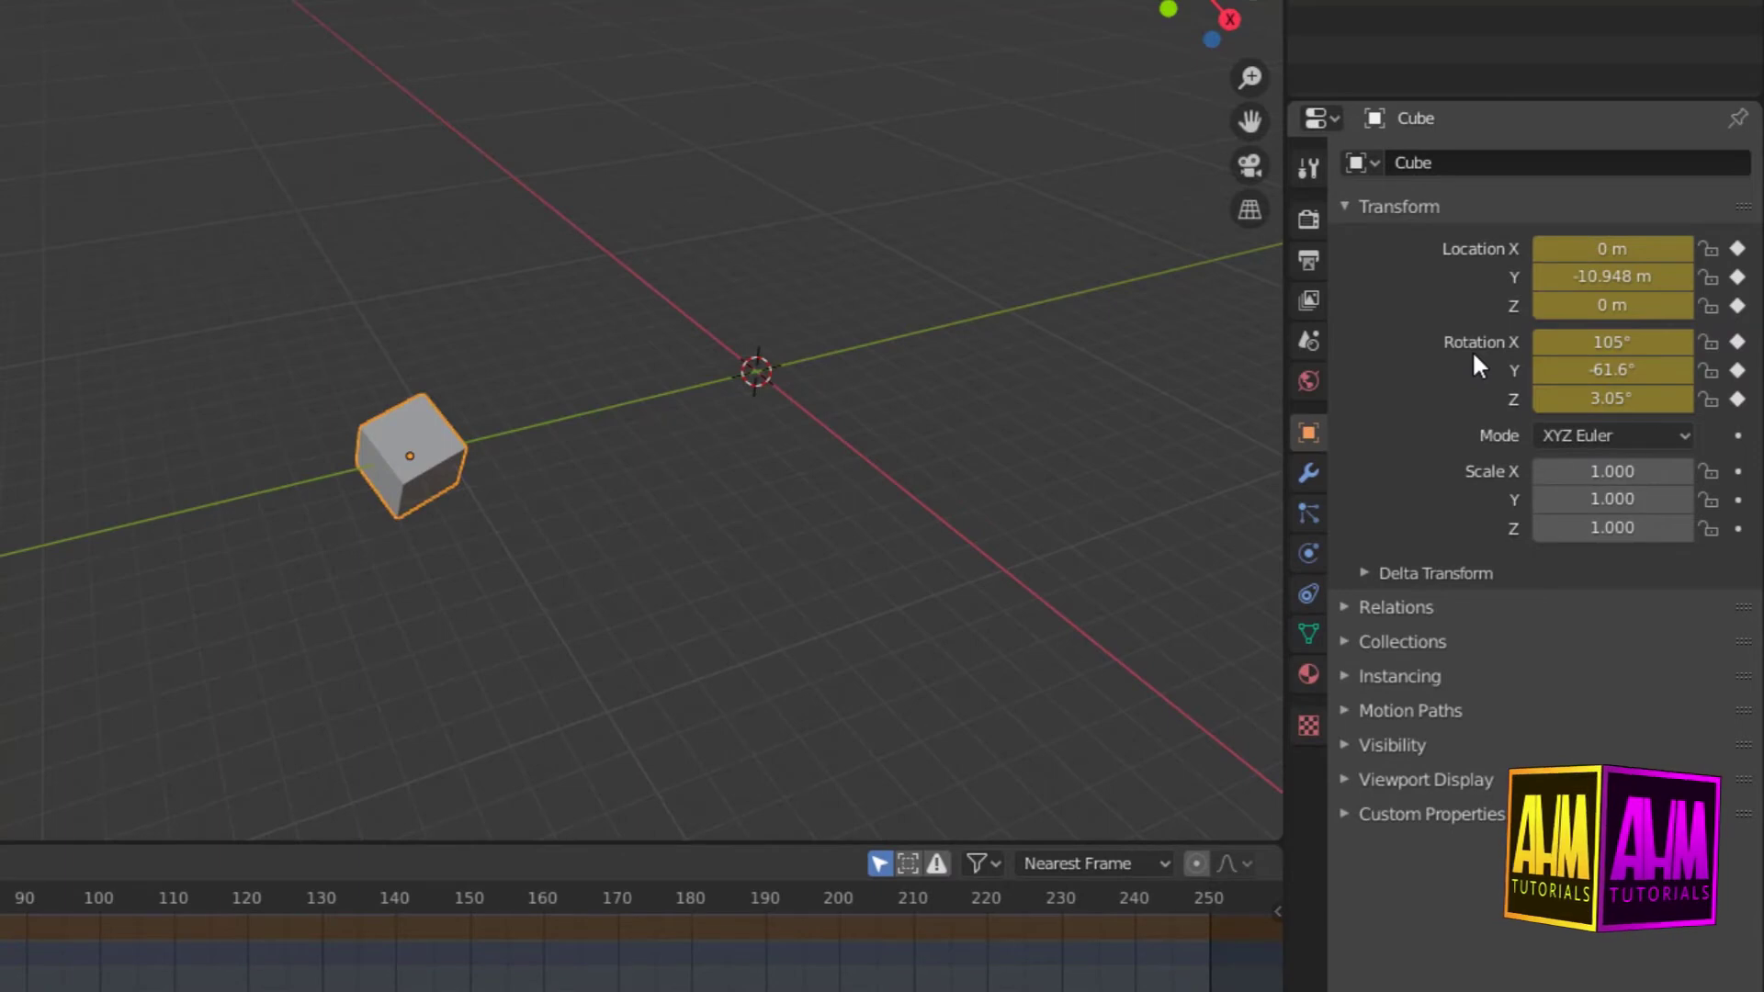
# Step: Play the animation from frame 1 twice to check the cube's combined movement and rotation, returning to frame 1
pyautogui.moveTo(368, 727); pyautogui.dragTo(175, 725)
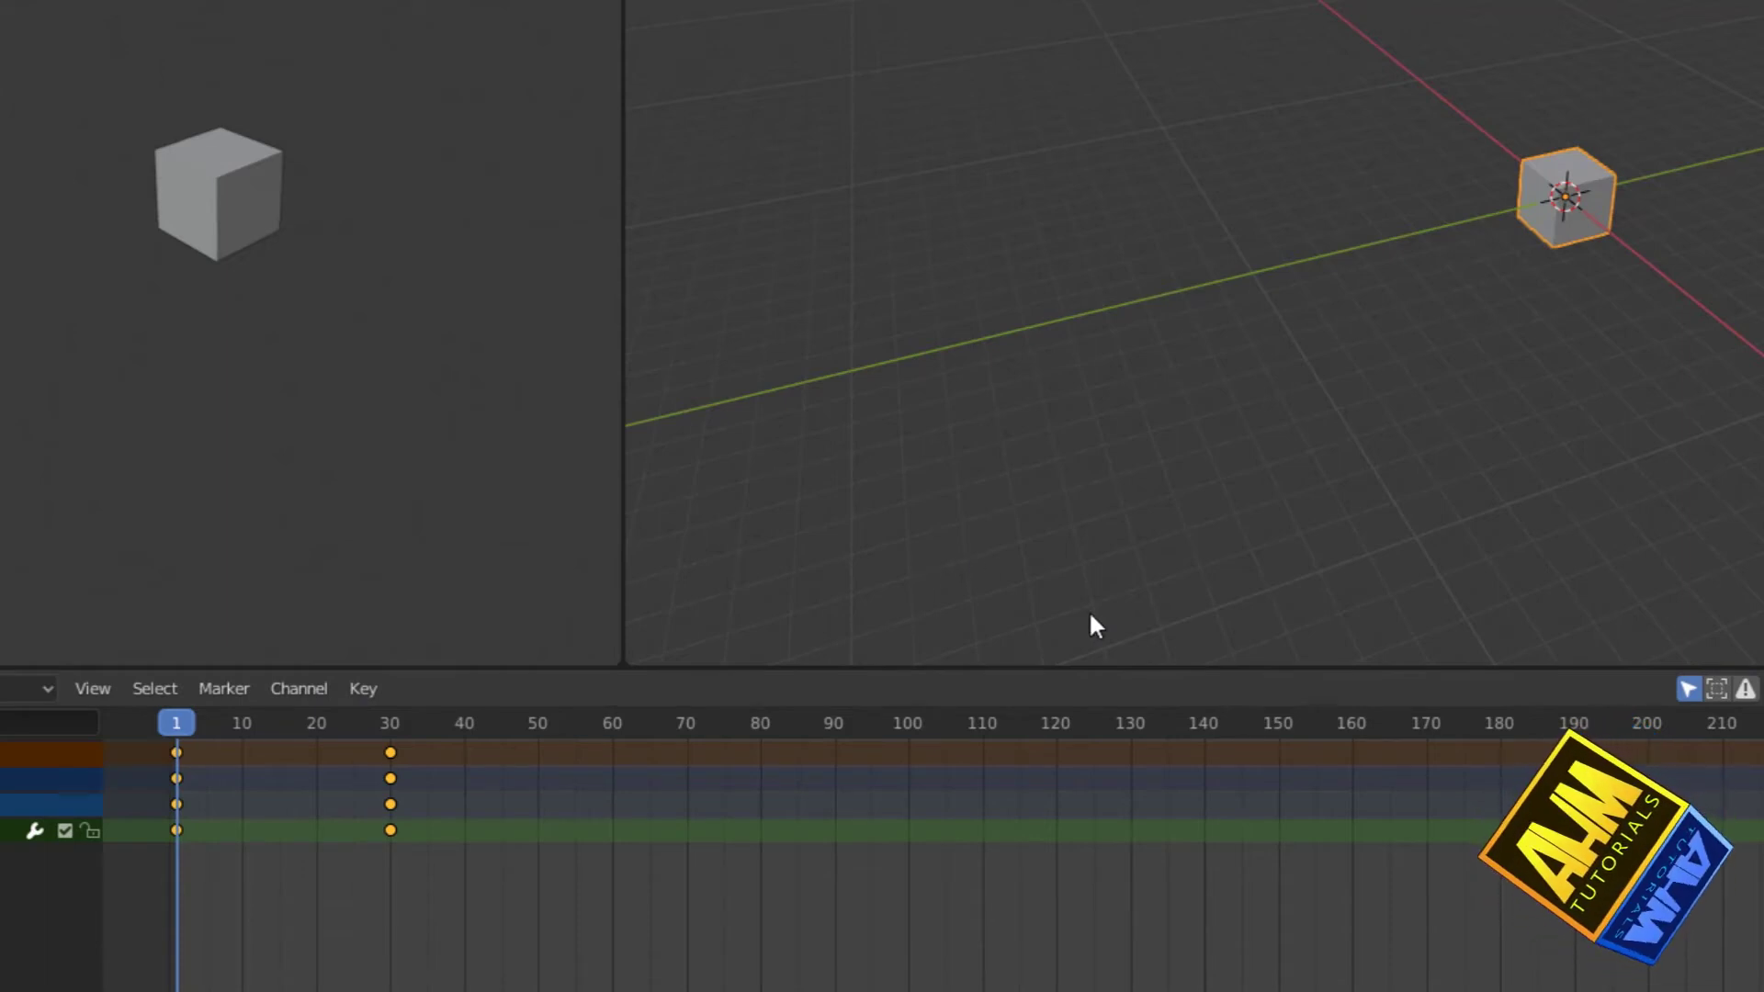
pyautogui.press('space')
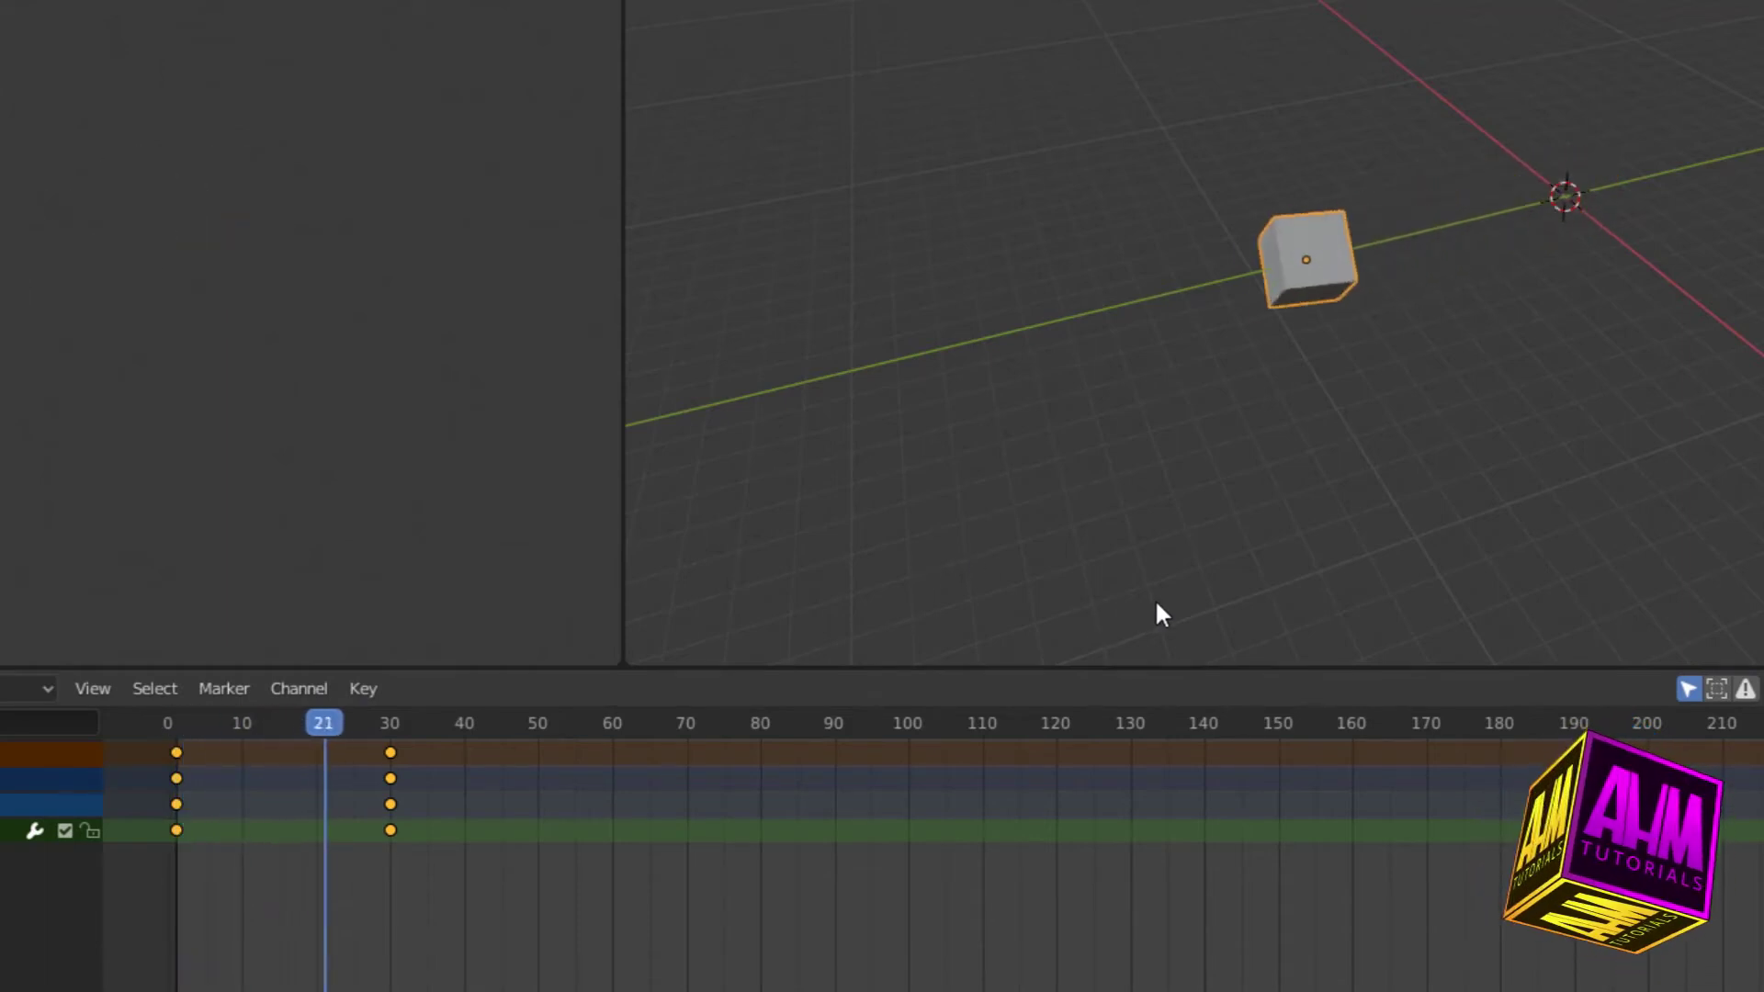
pyautogui.moveTo(428, 722); pyautogui.dragTo(178, 725)
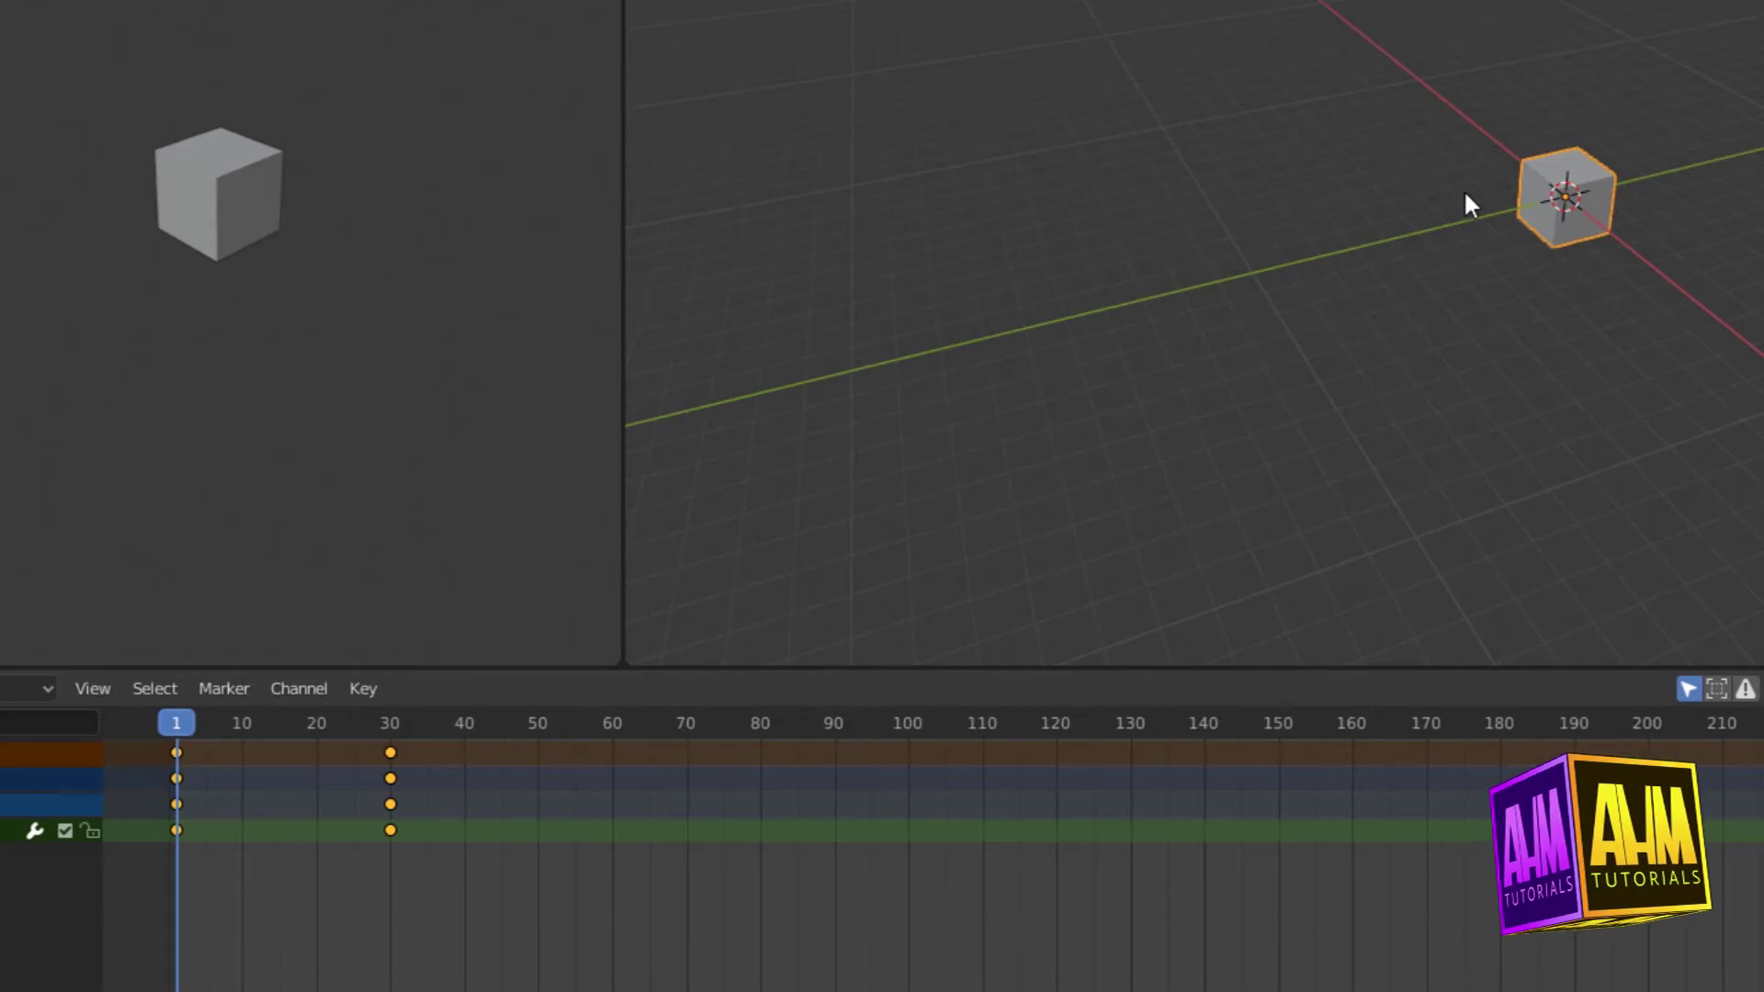
pyautogui.press('space')
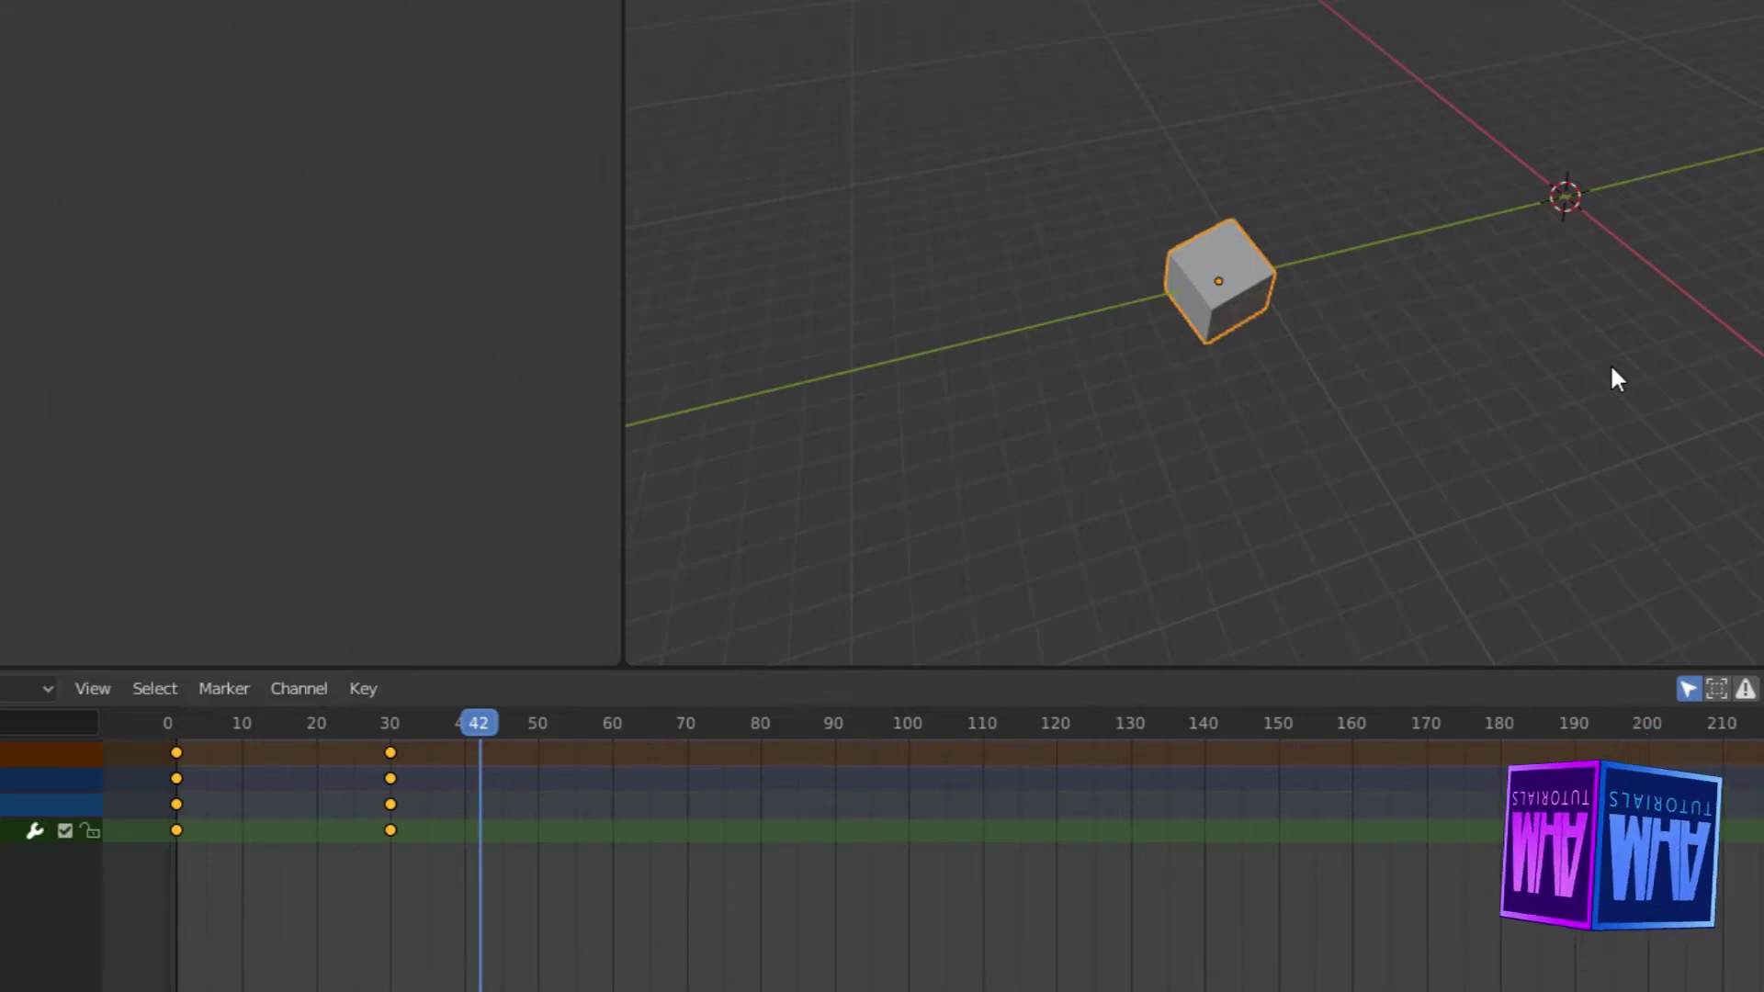
pyautogui.moveTo(477, 720); pyautogui.dragTo(177, 735)
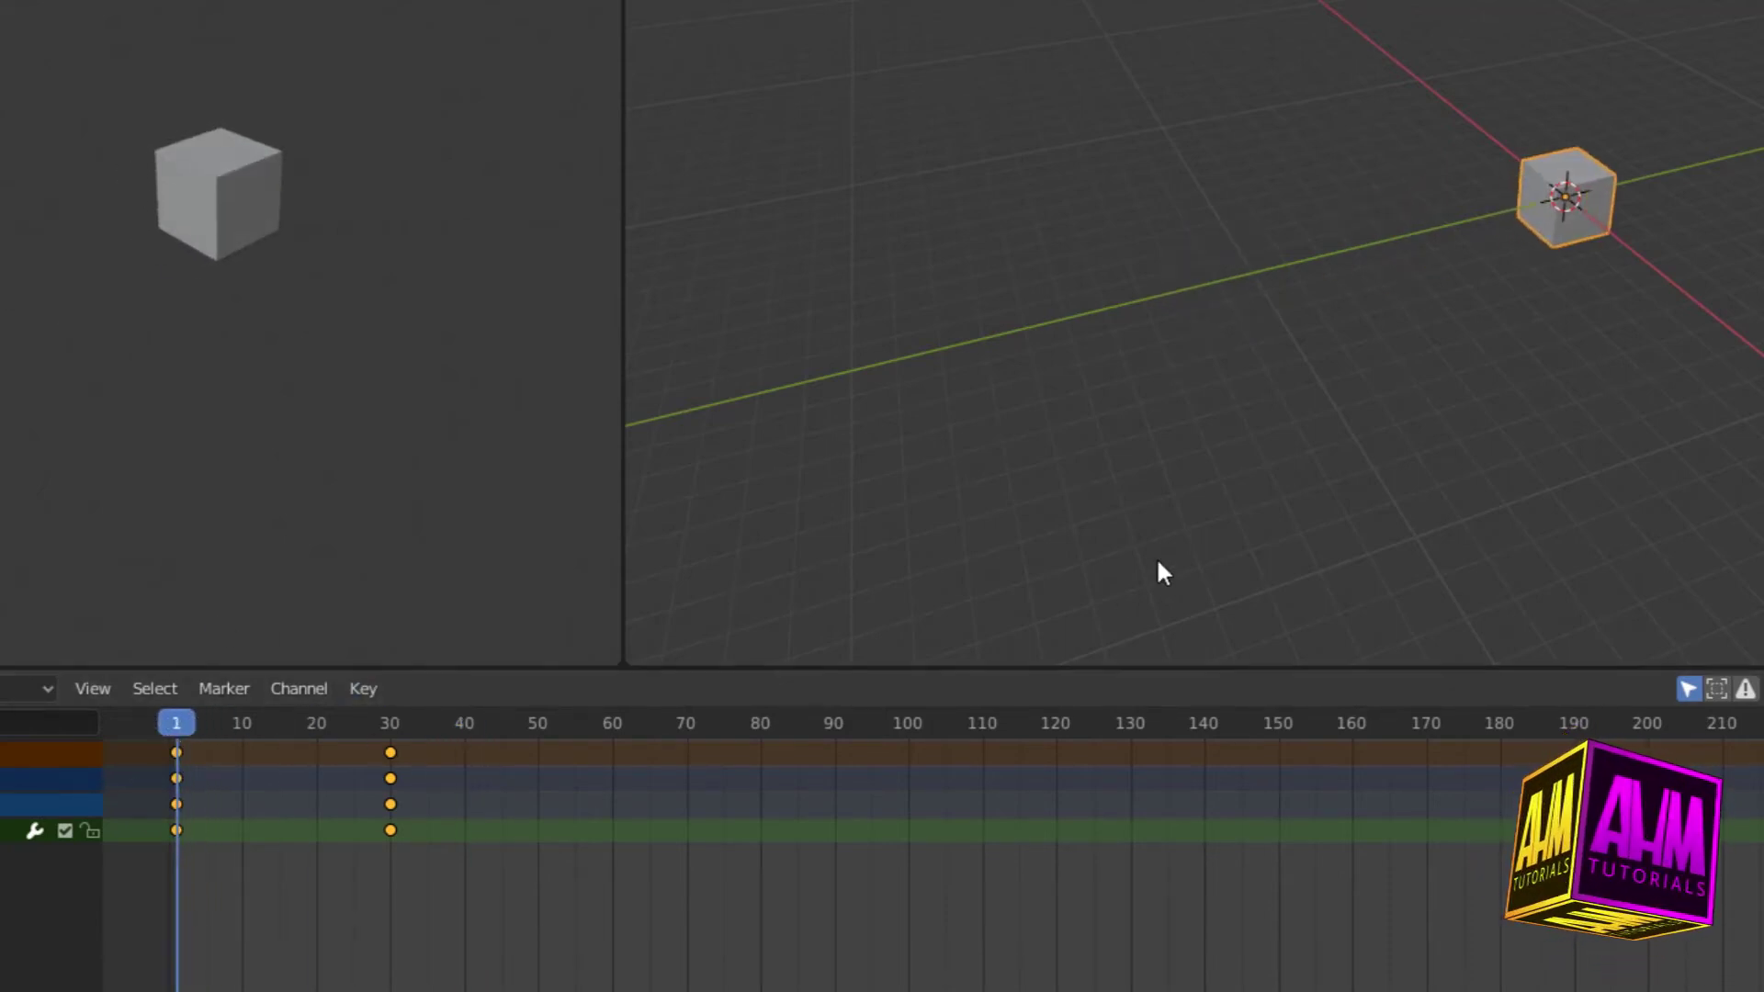
# Step: Insert a Scaling keyframe for the cube at frame 1 with its scale at 1.000
pyautogui.click(1597, 287)
pyautogui.click(1602, 189)
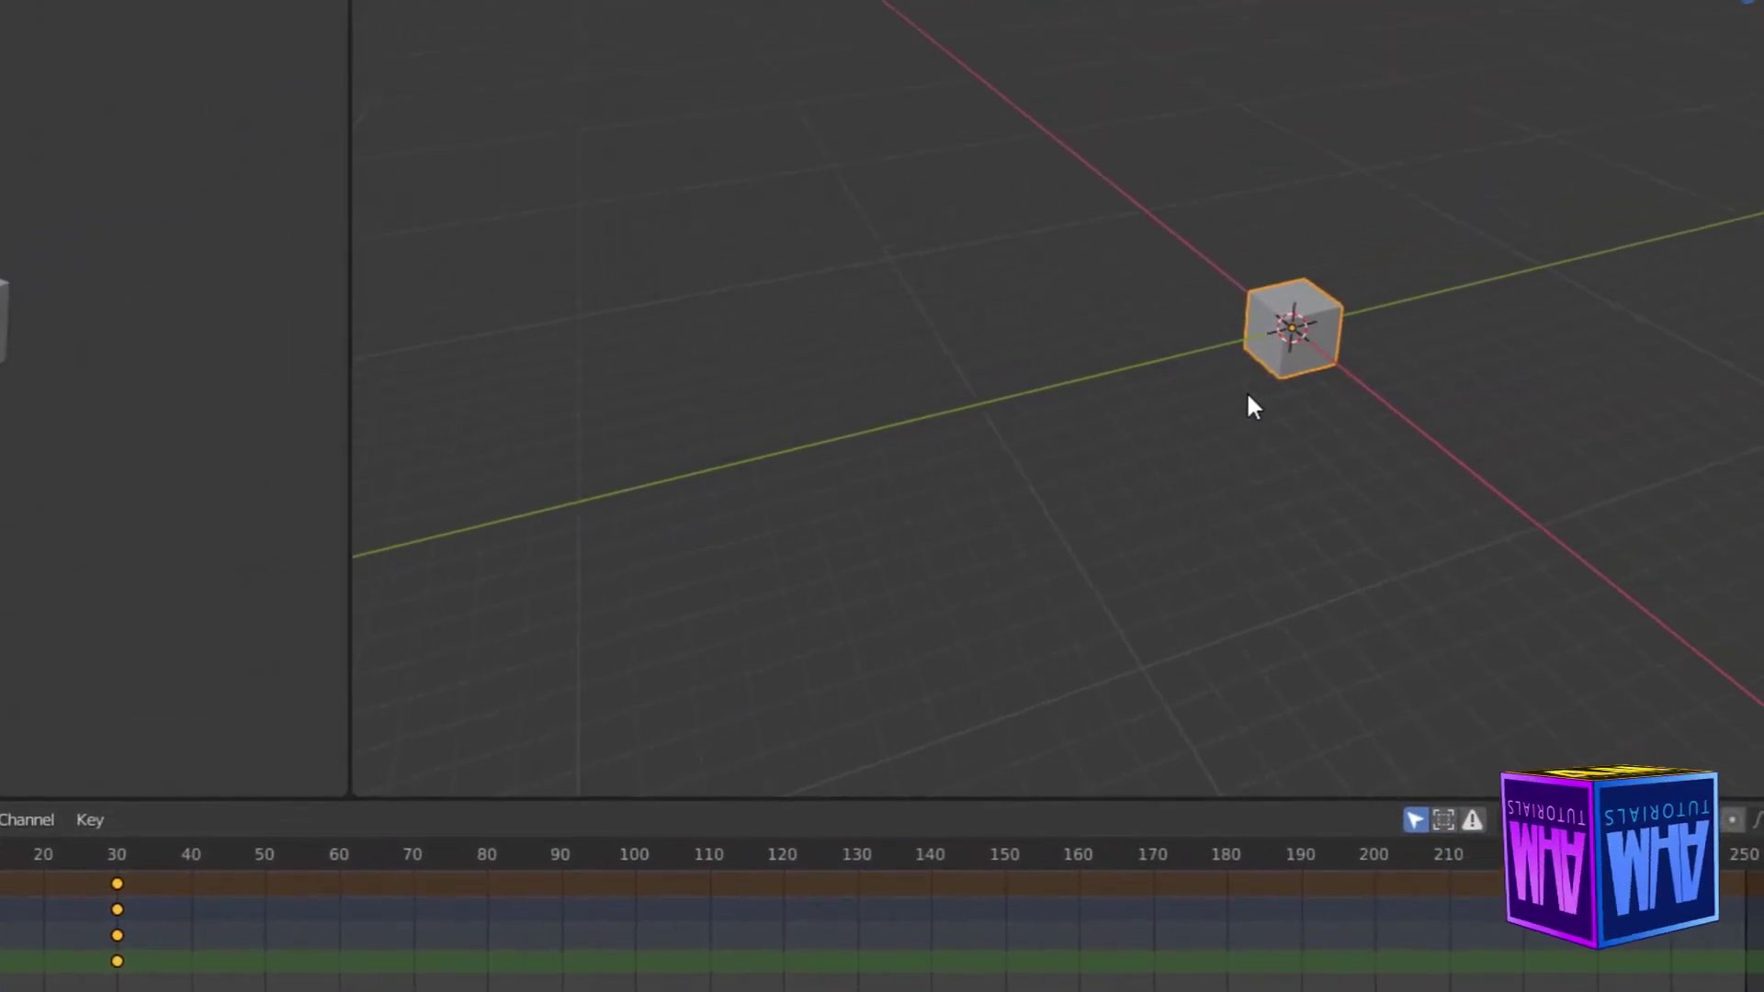
pyautogui.press('i')
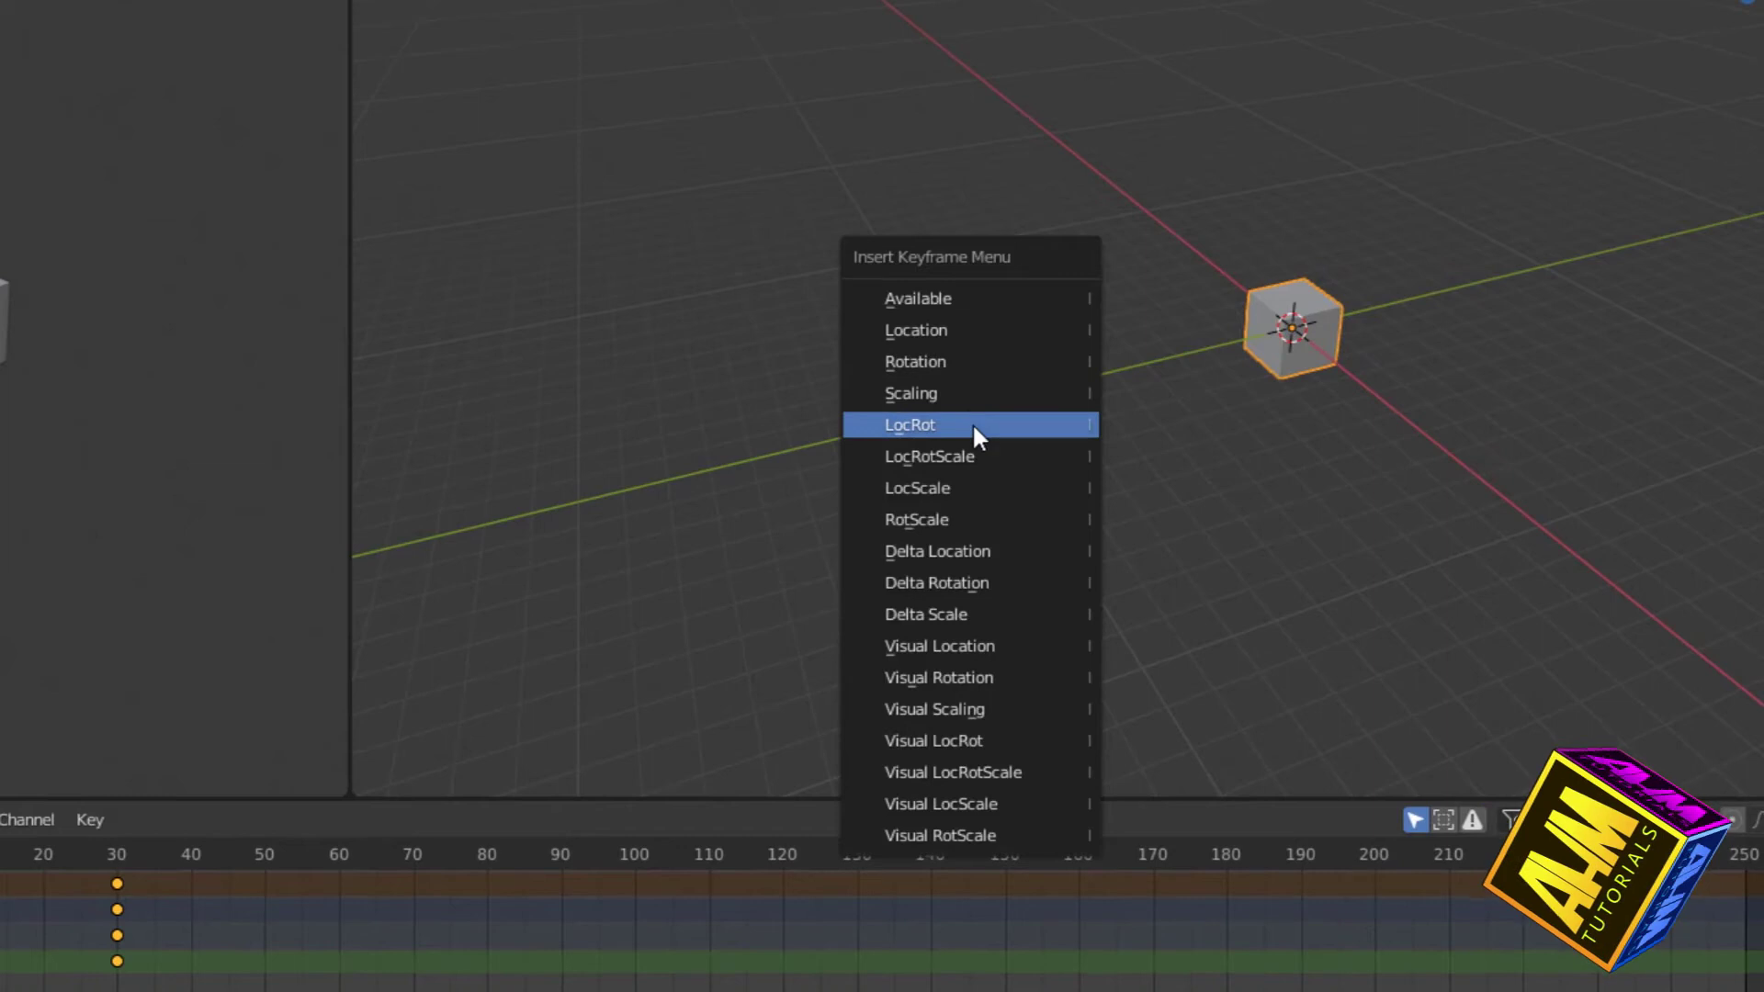
pyautogui.click(970, 404)
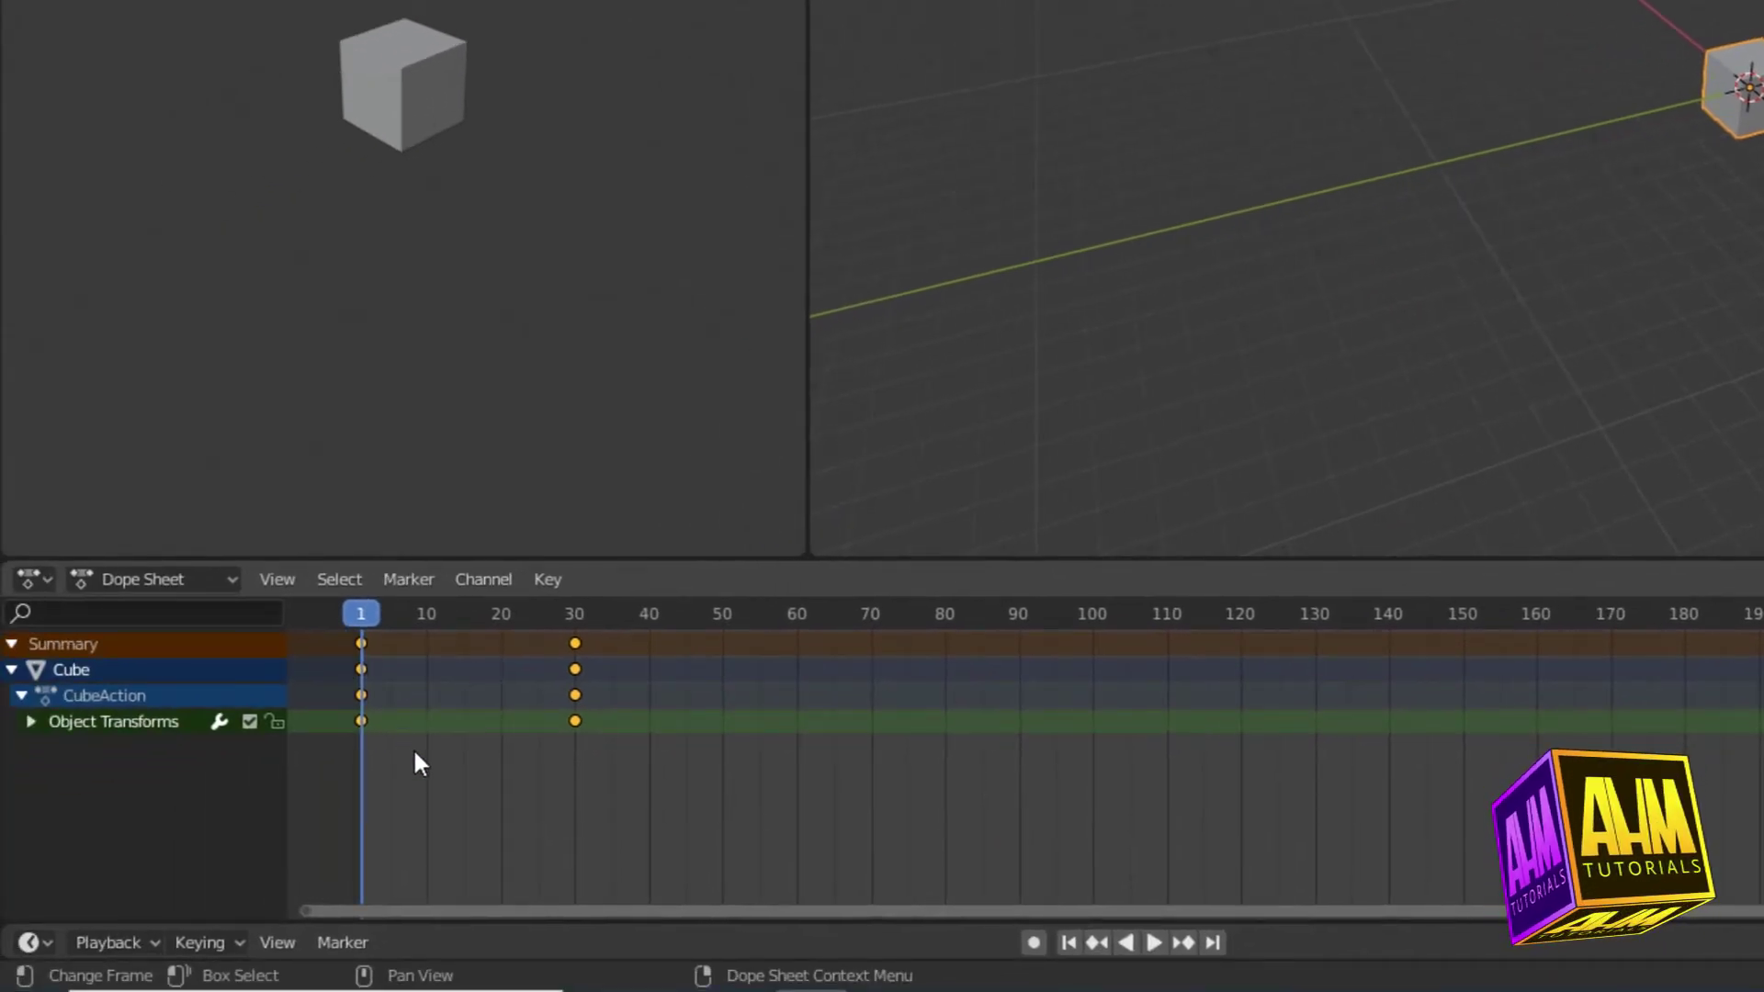
# Step: At frame 30, scale the cube uniformly to about 2.071 and insert a Scaling keyframe
pyautogui.press('space')
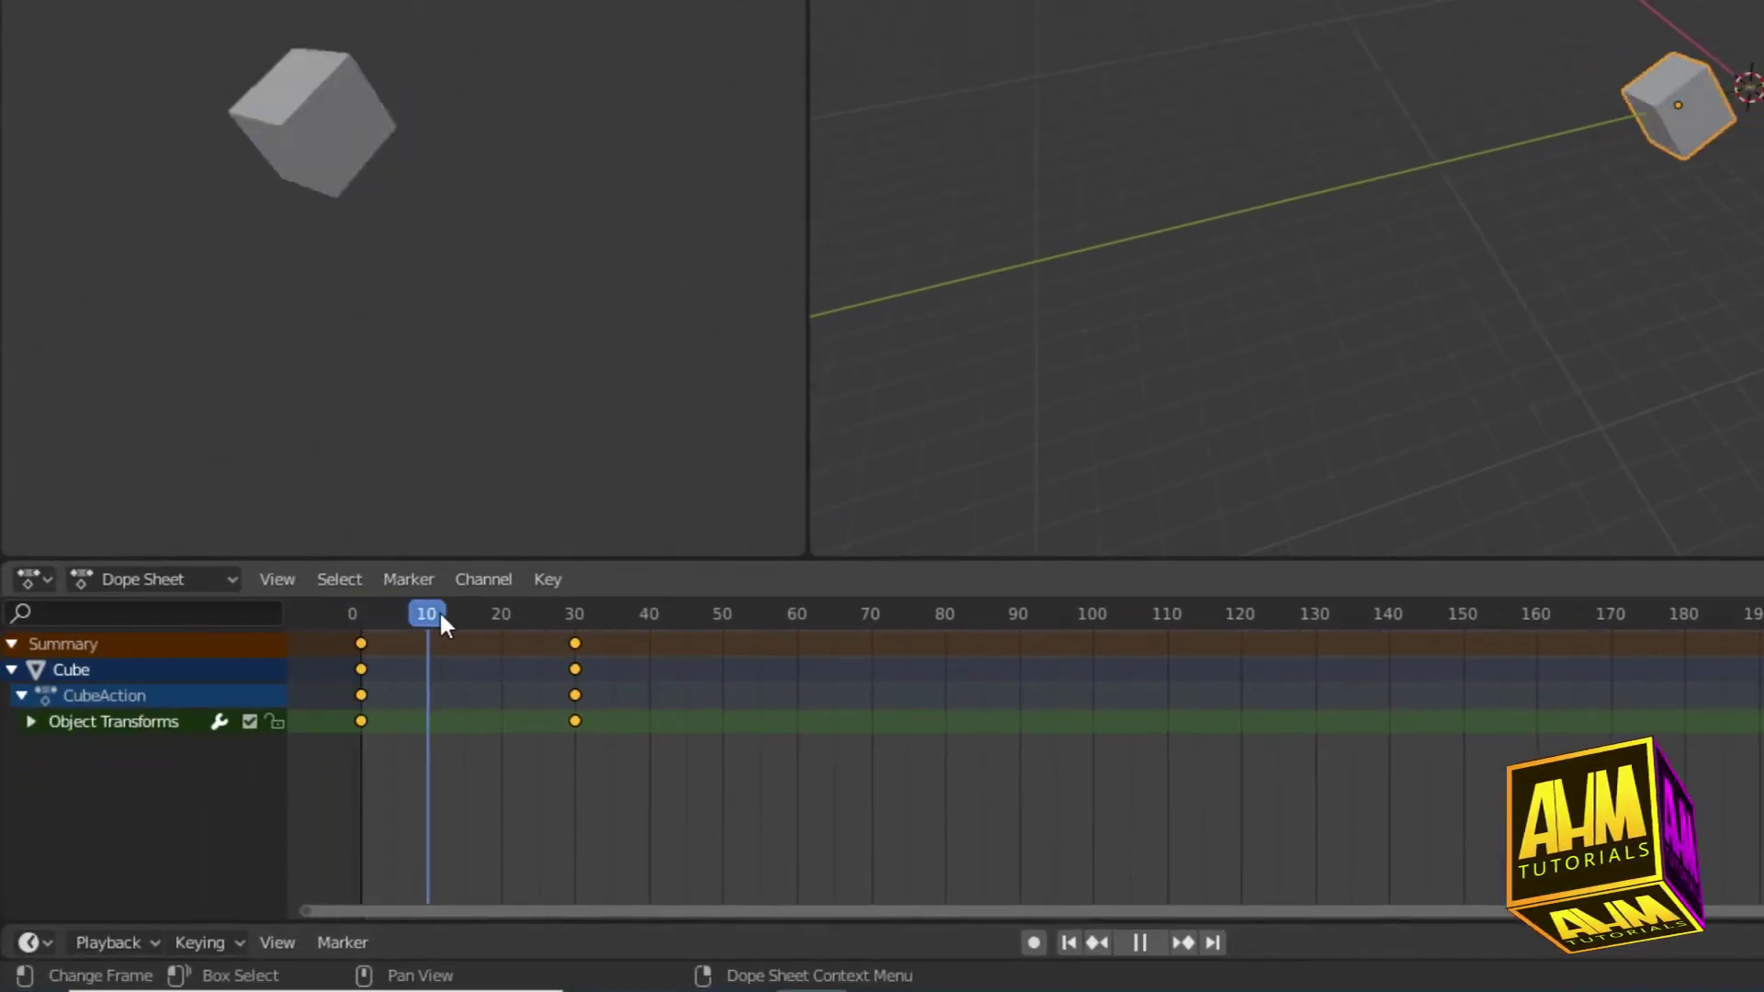
pyautogui.moveTo(503, 612); pyautogui.dragTo(575, 616)
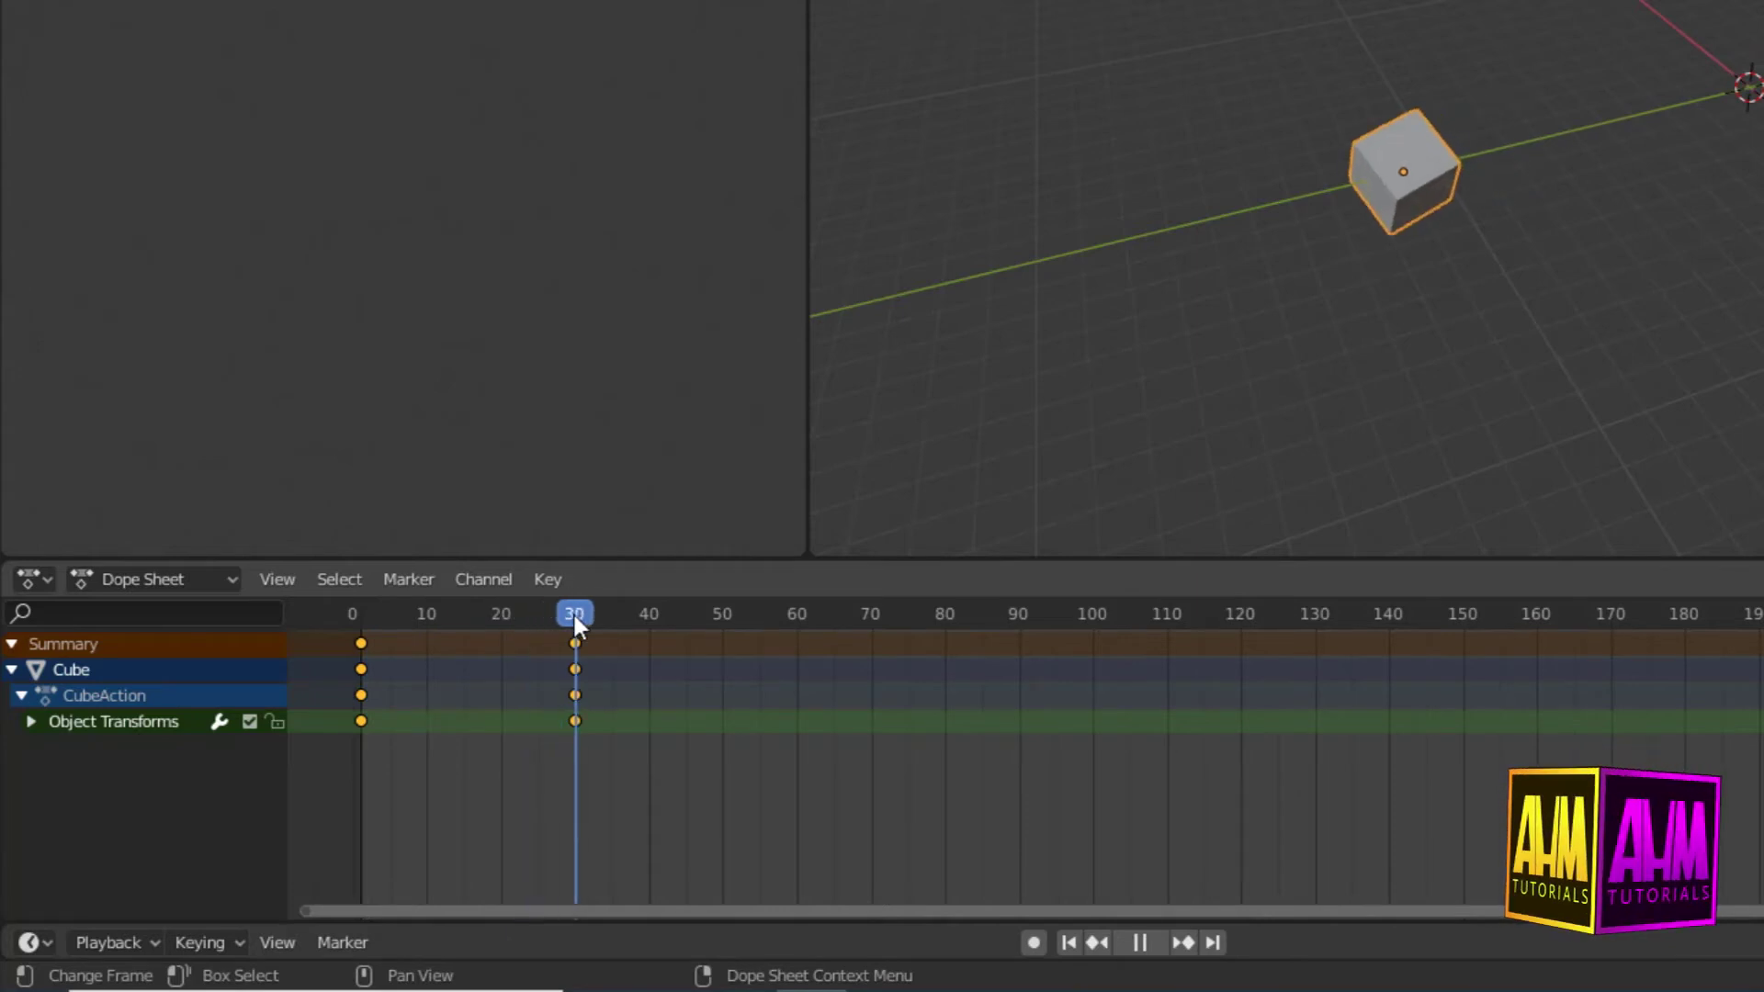
pyautogui.press('space')
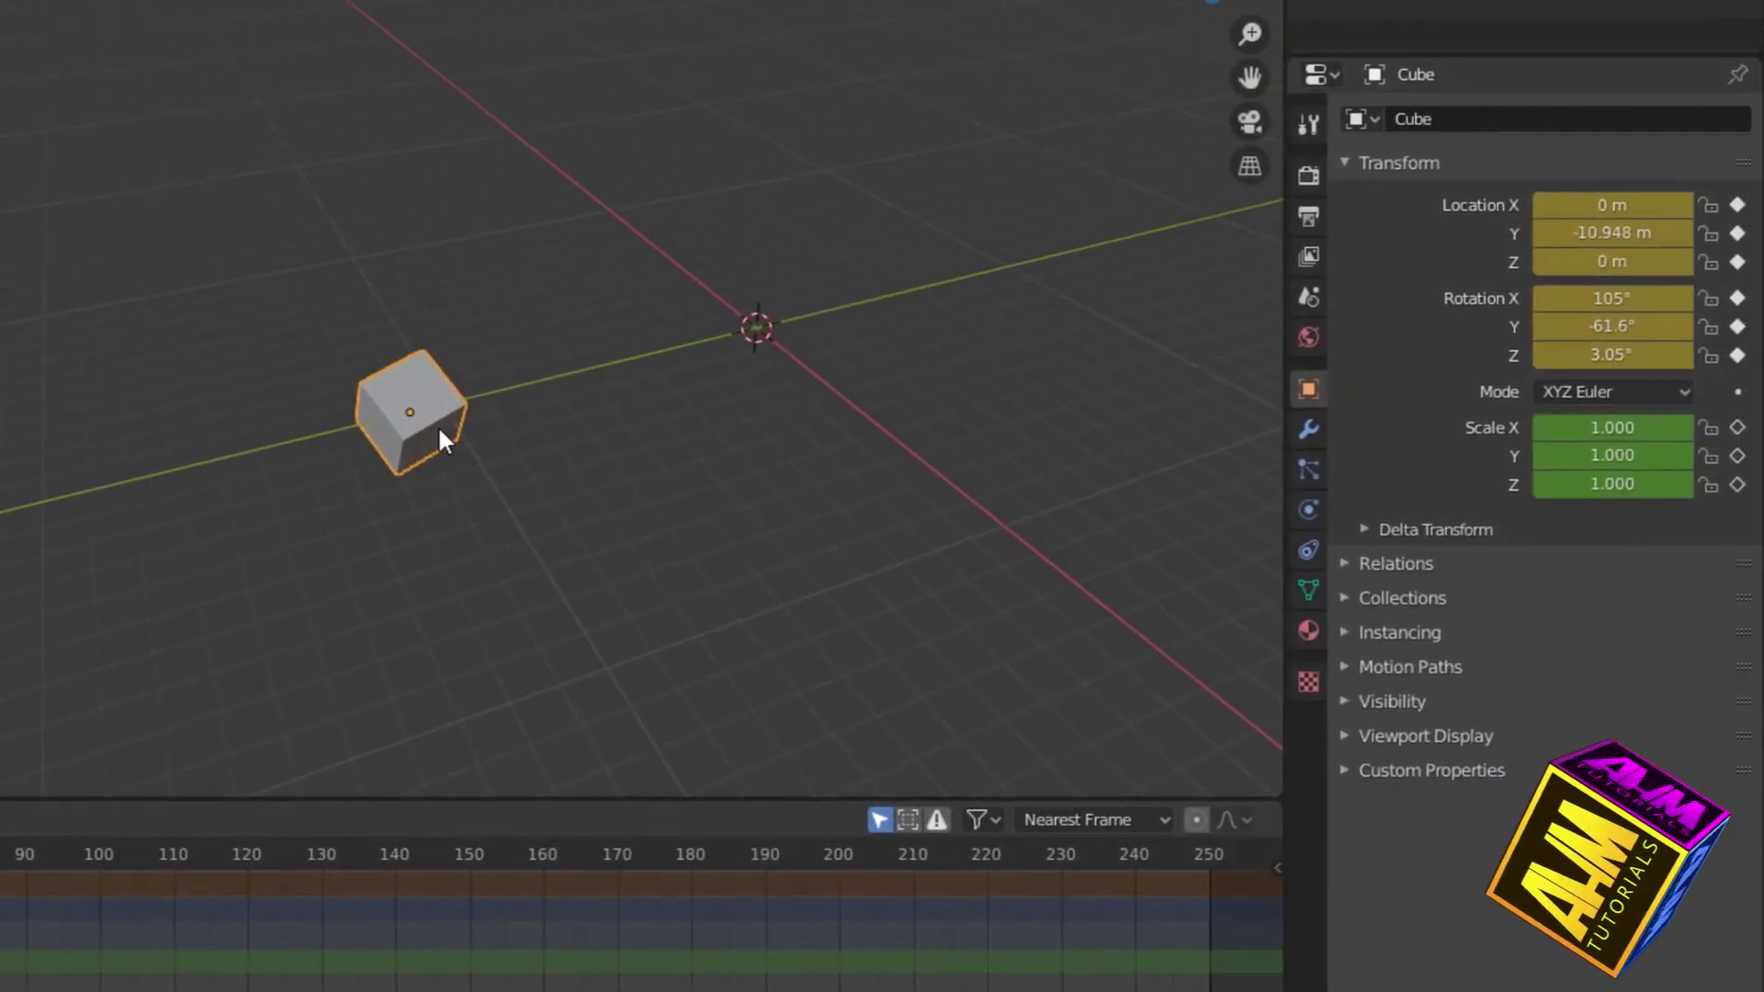
pyautogui.press('s')
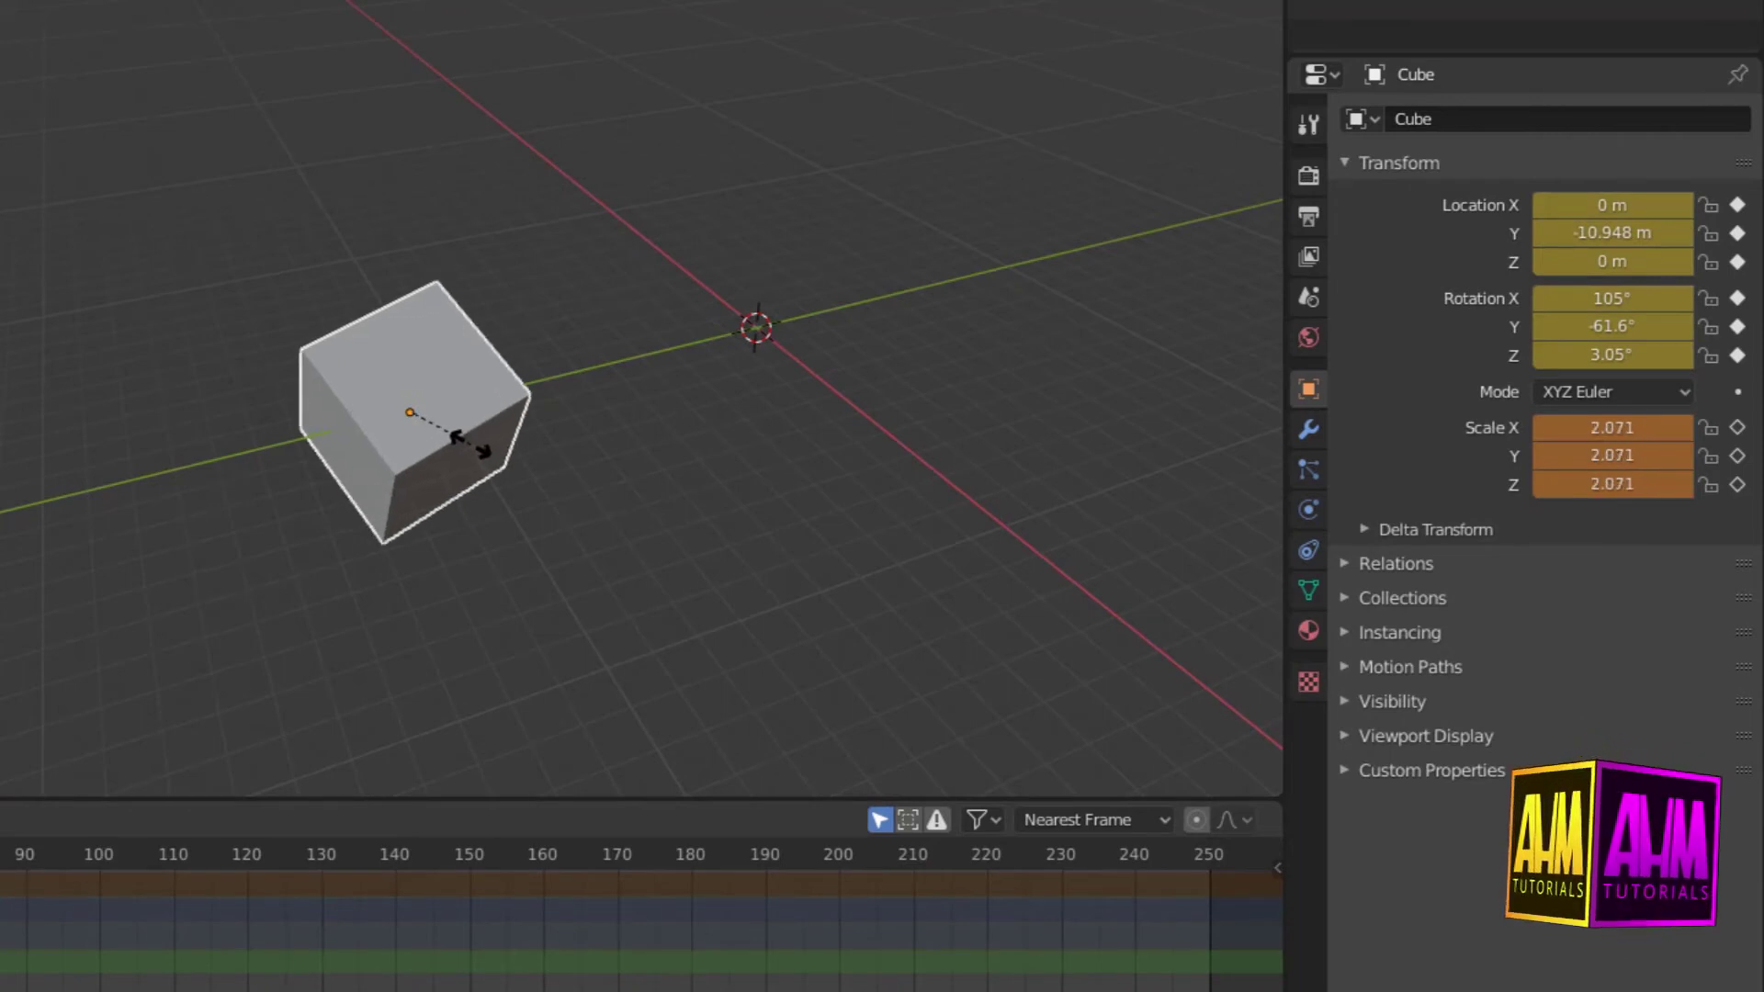
pyautogui.click(470, 445)
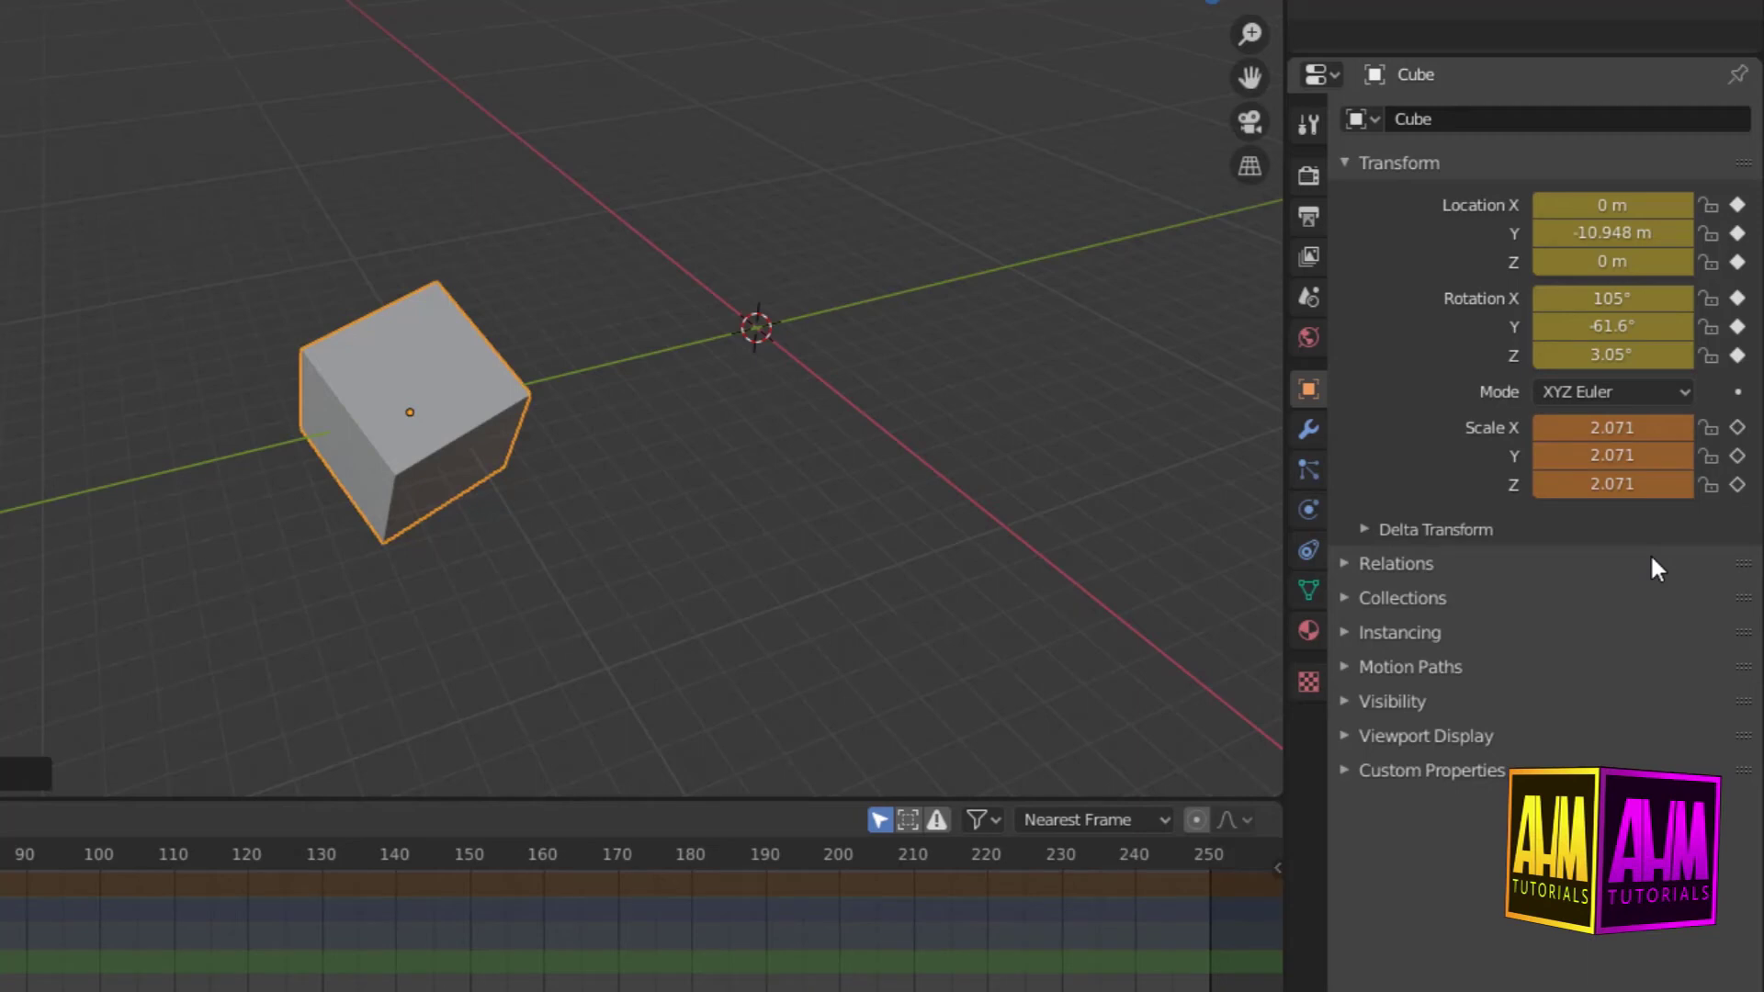
pyautogui.press('i')
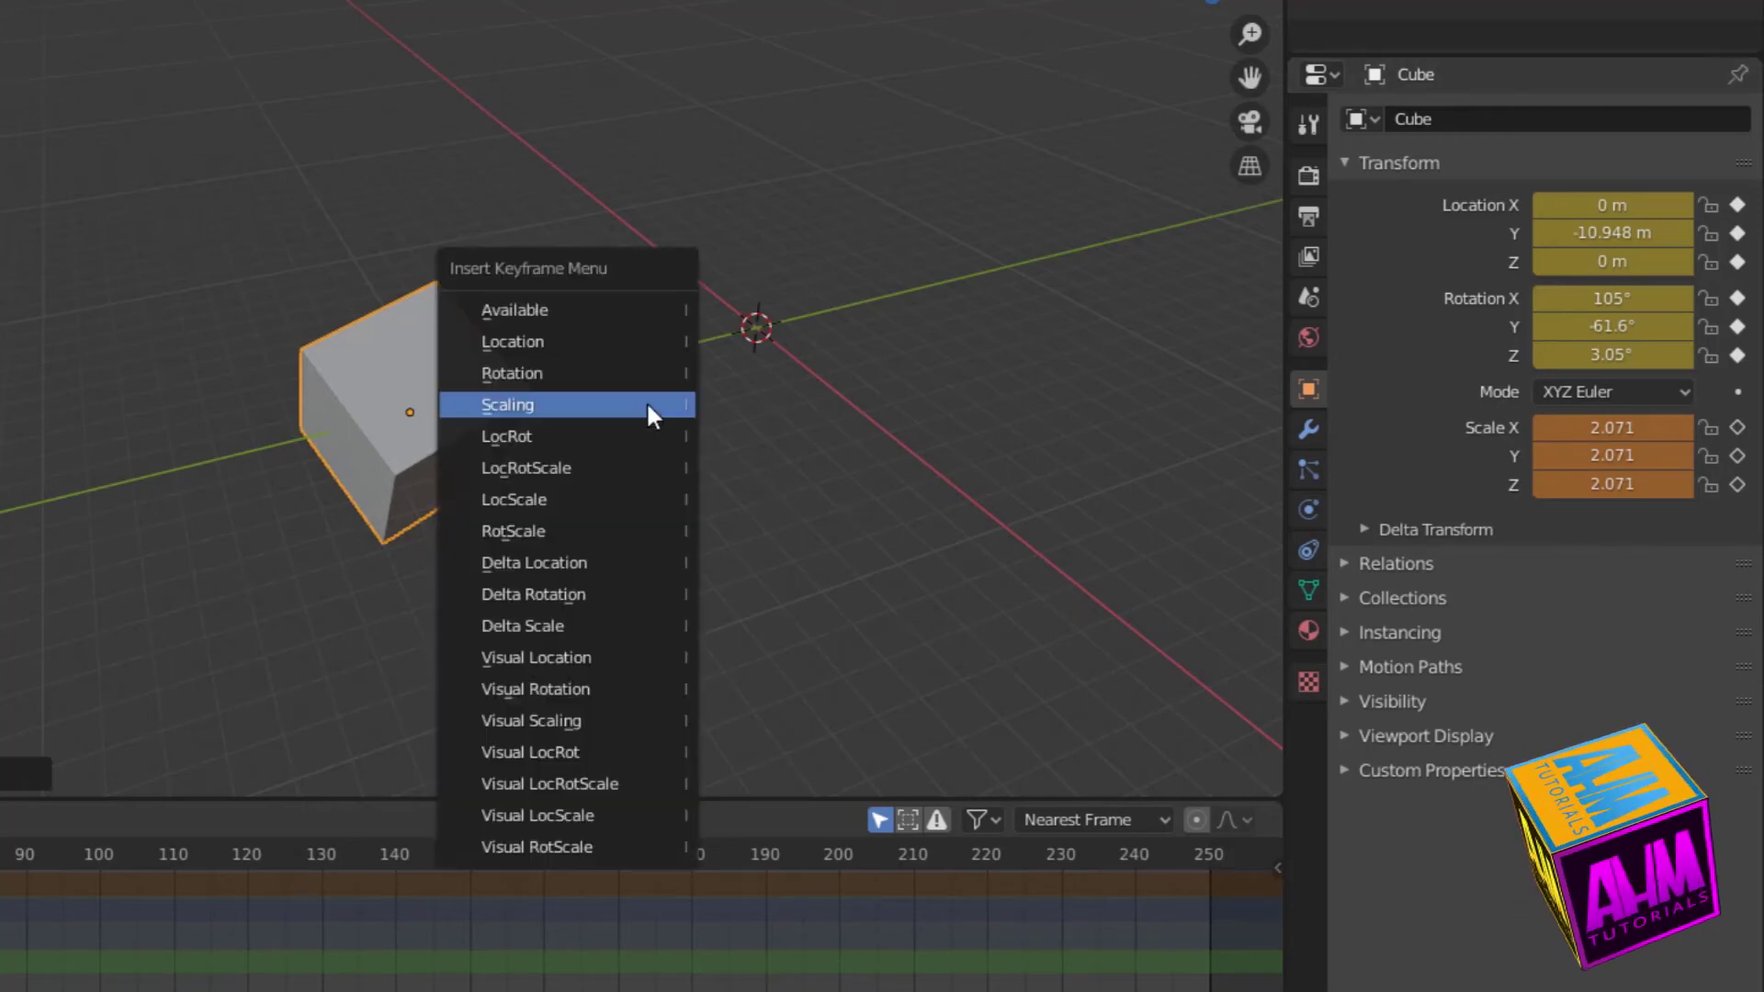
pyautogui.click(575, 406)
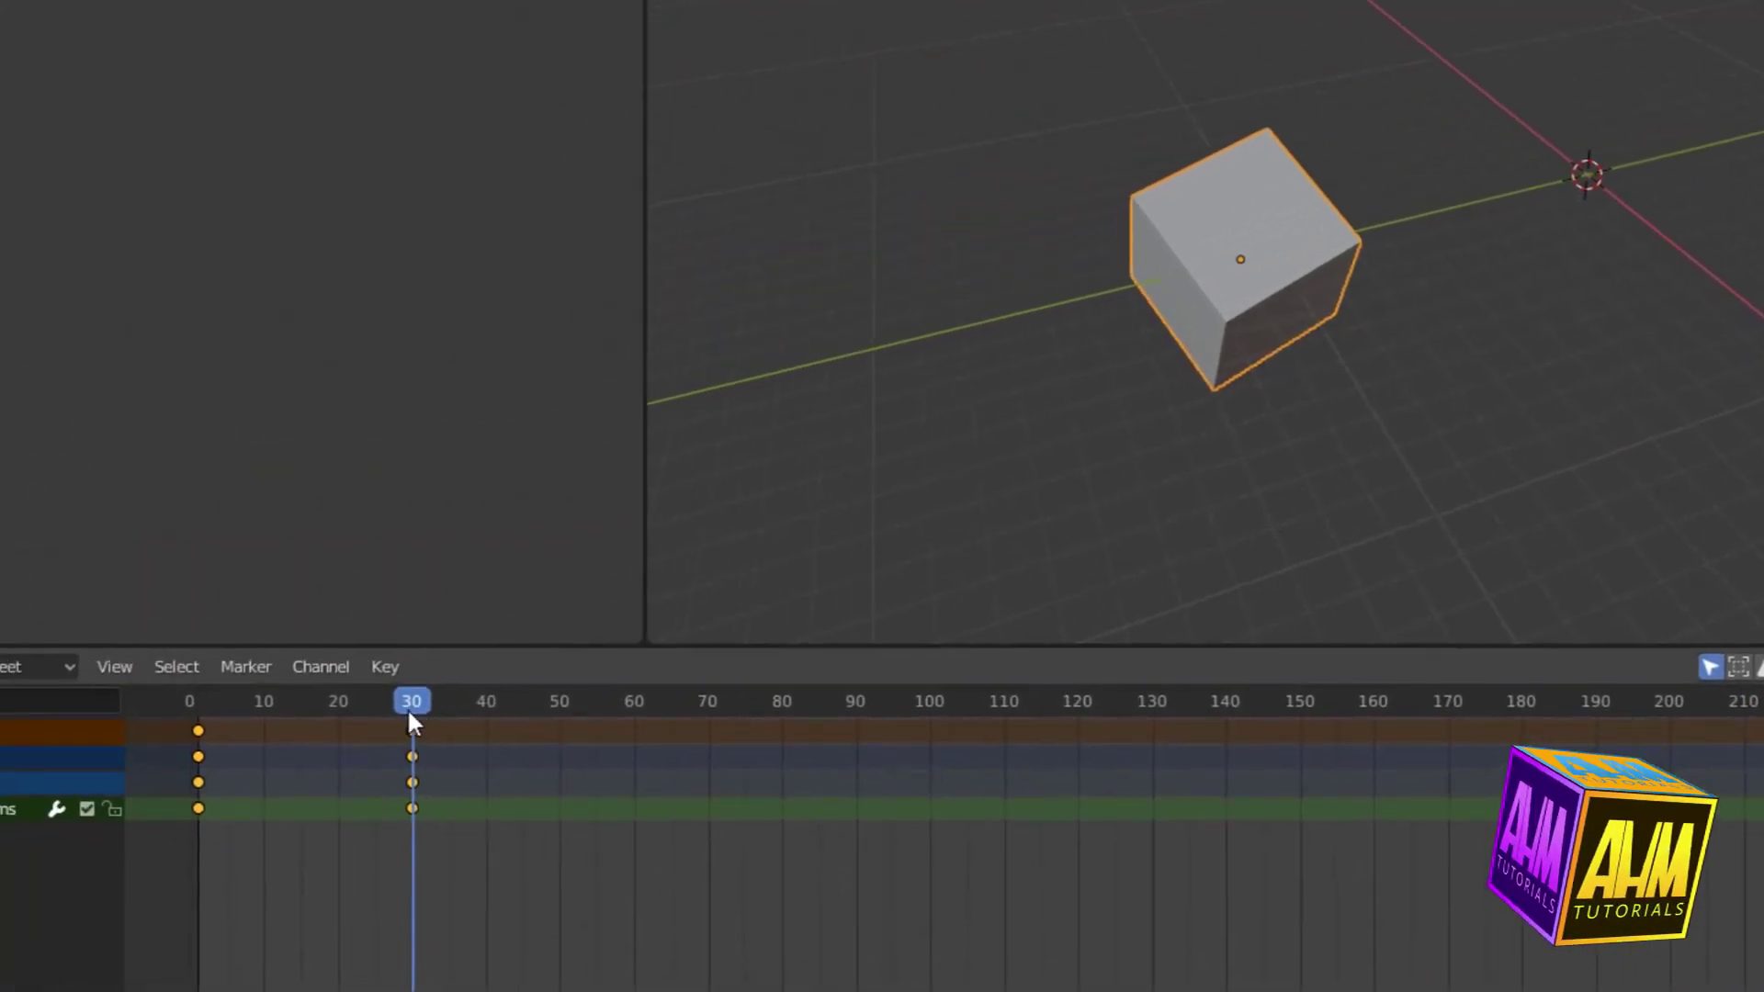
# Step: Play the animation from frame 1 to check the cube's scaling, ending at frame 30
pyautogui.moveTo(406, 708); pyautogui.dragTo(199, 726)
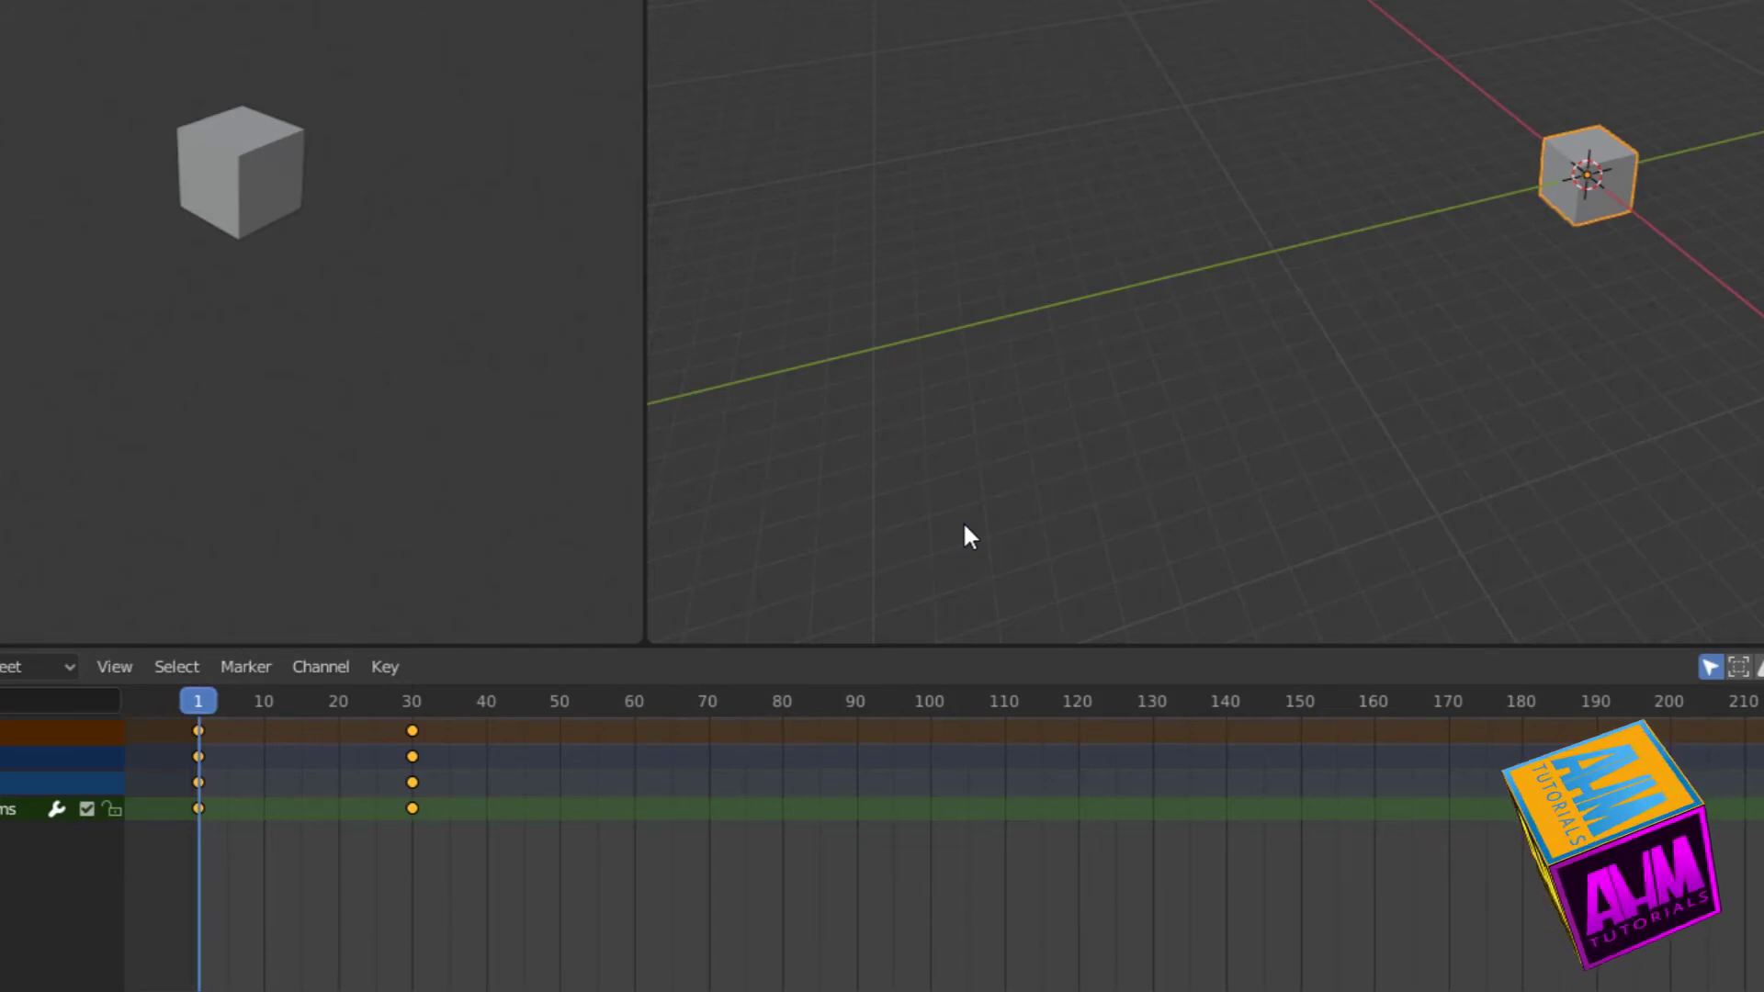
pyautogui.press('space')
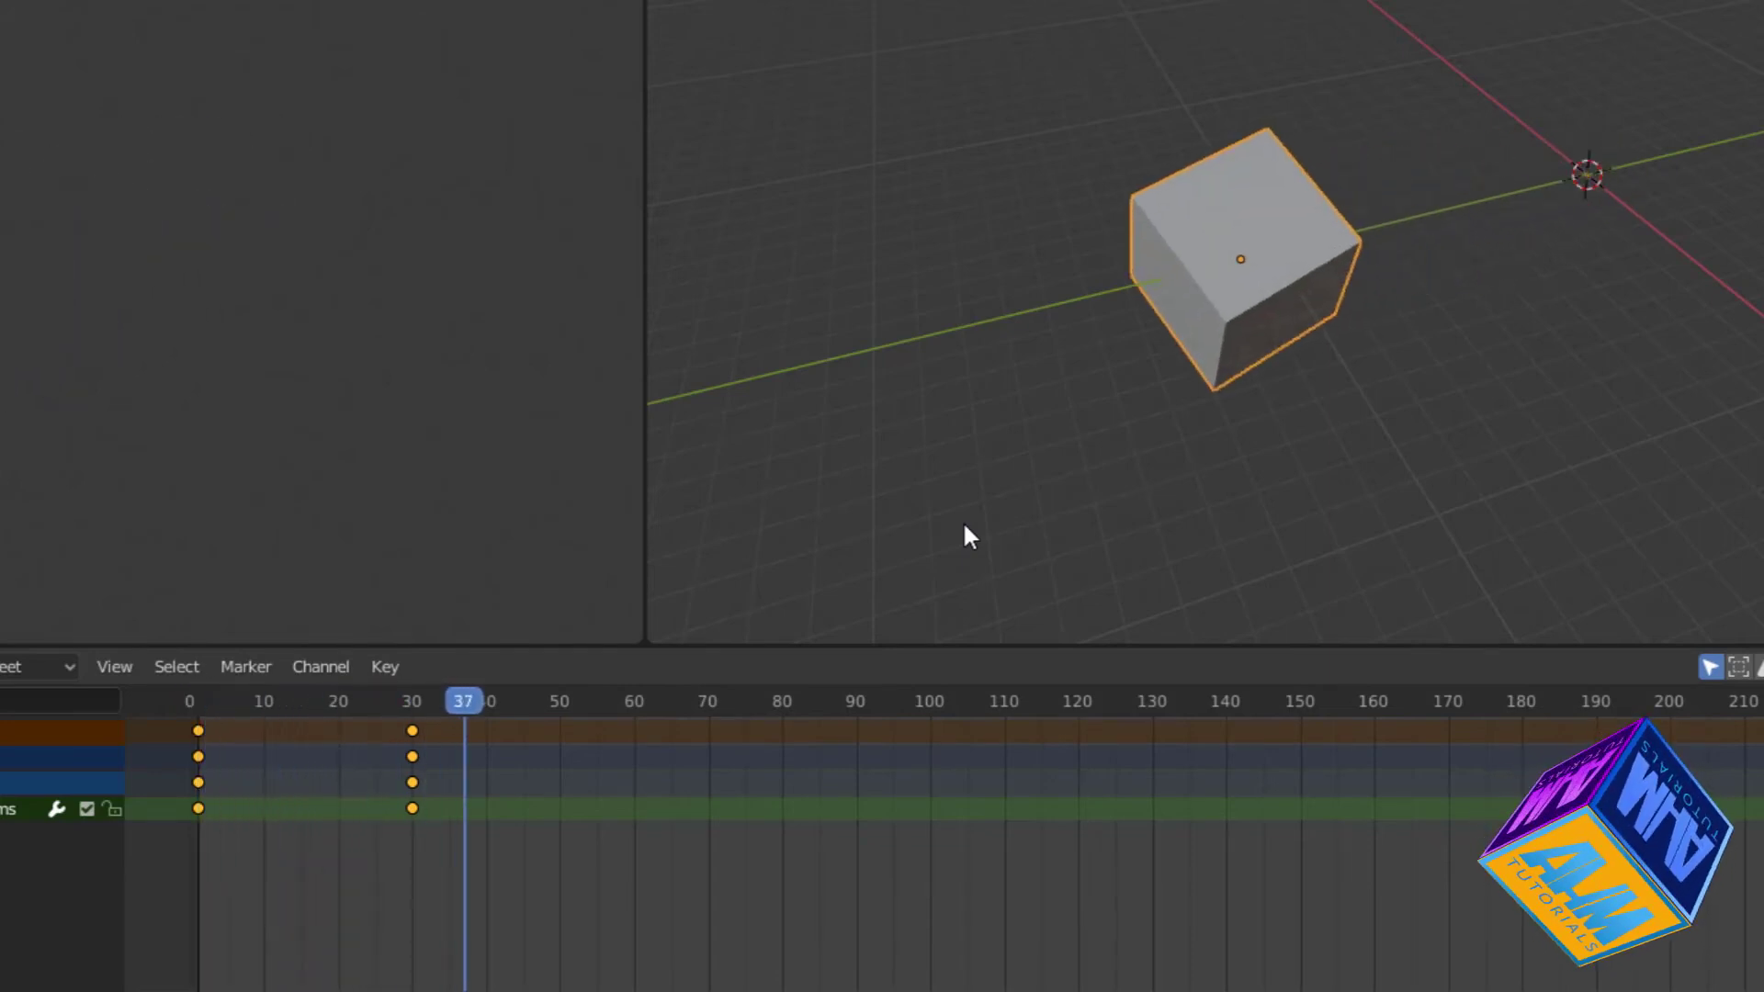
pyautogui.moveTo(462, 721); pyautogui.dragTo(414, 742)
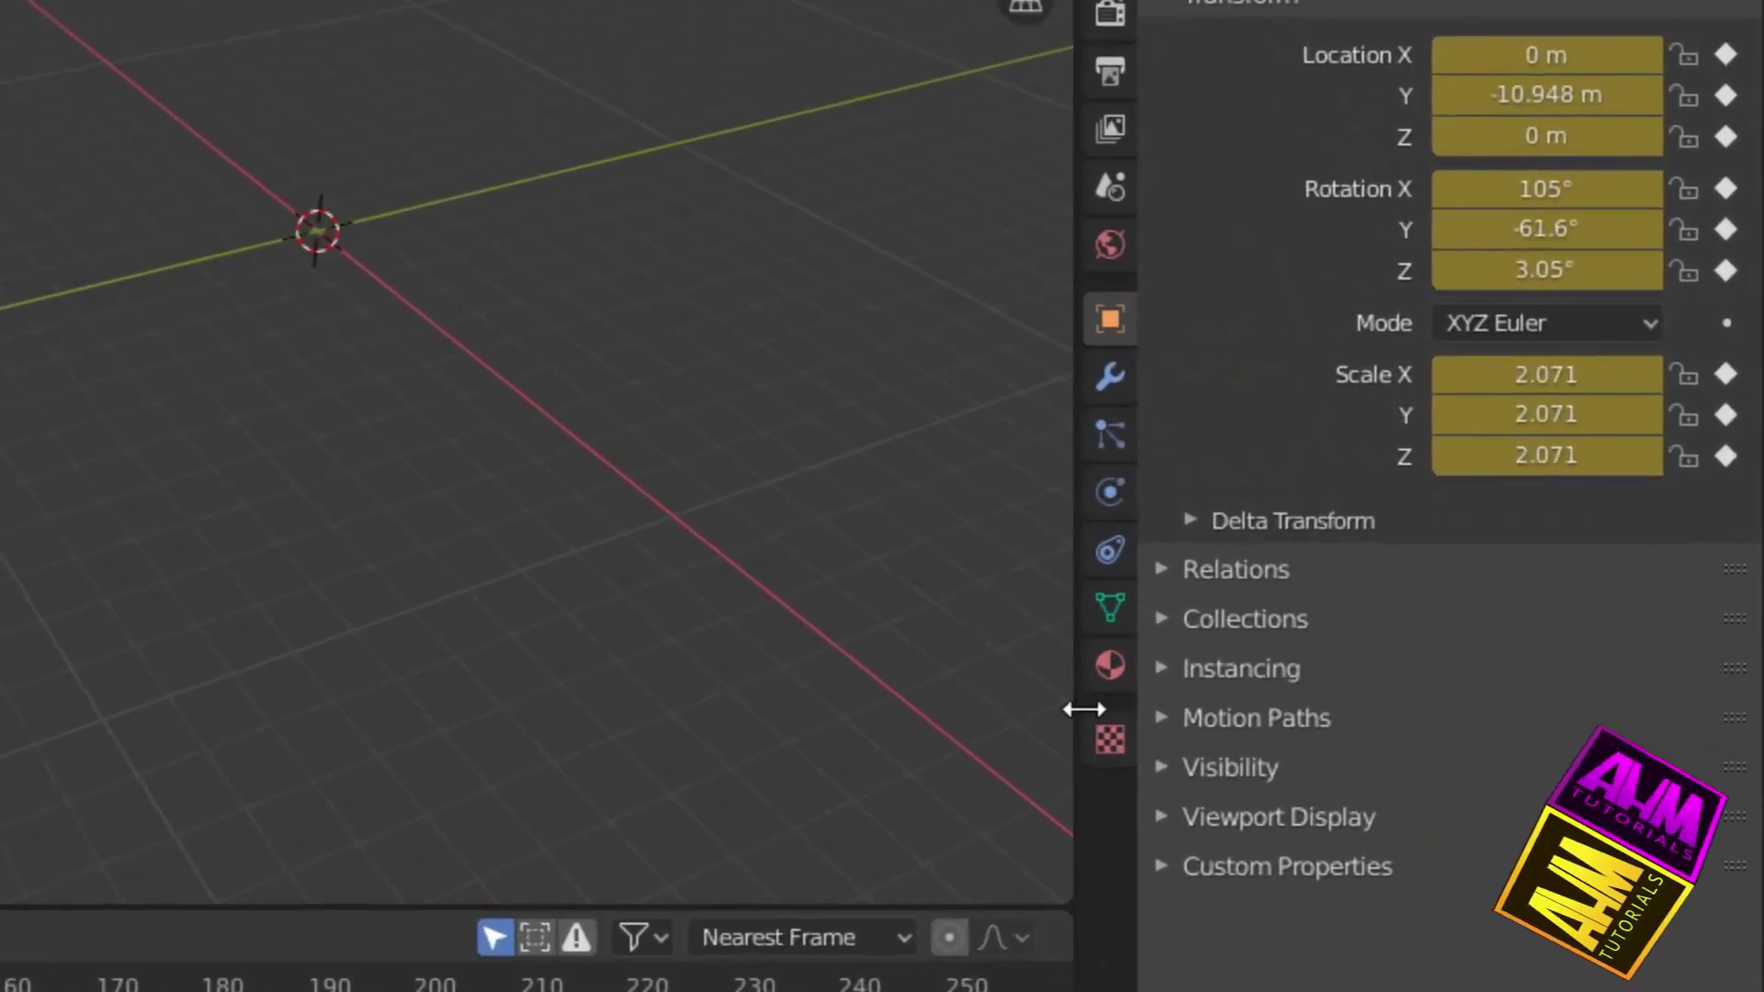
# Step: Add a new material to the cube and set its Base Color to red, about H 0.998, S 0.920, V 0.906
pyautogui.click(1112, 659)
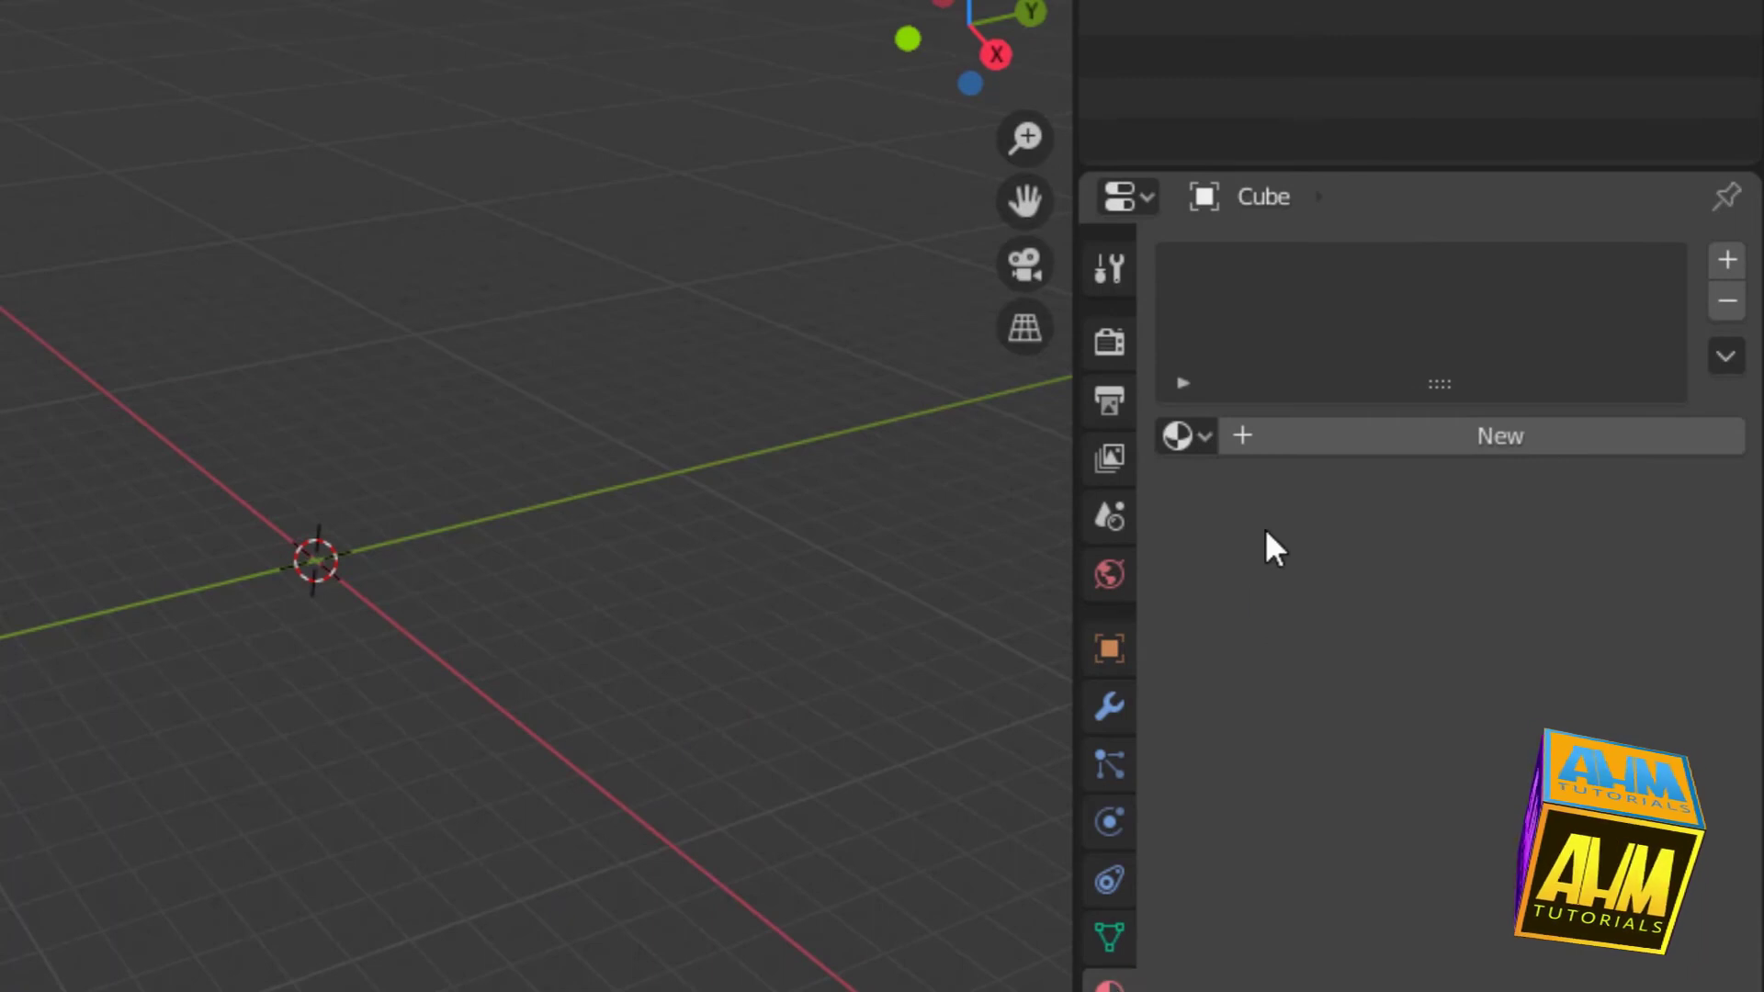
pyautogui.click(1327, 434)
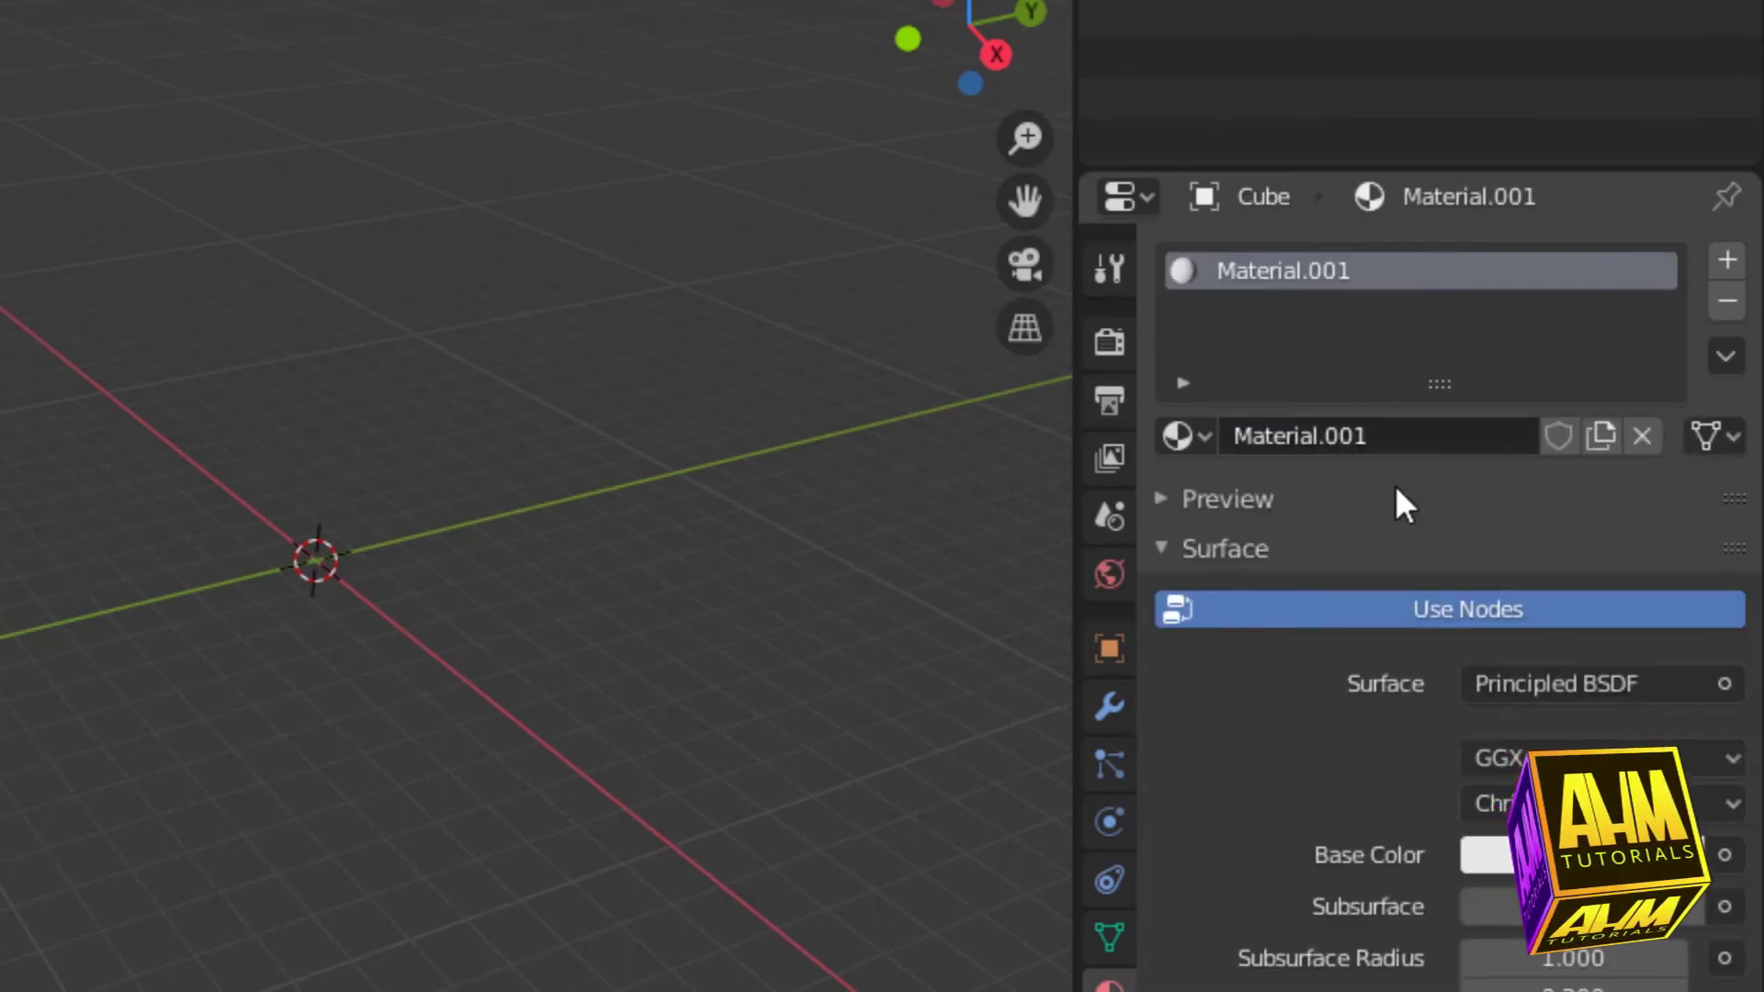
pyautogui.click(1484, 854)
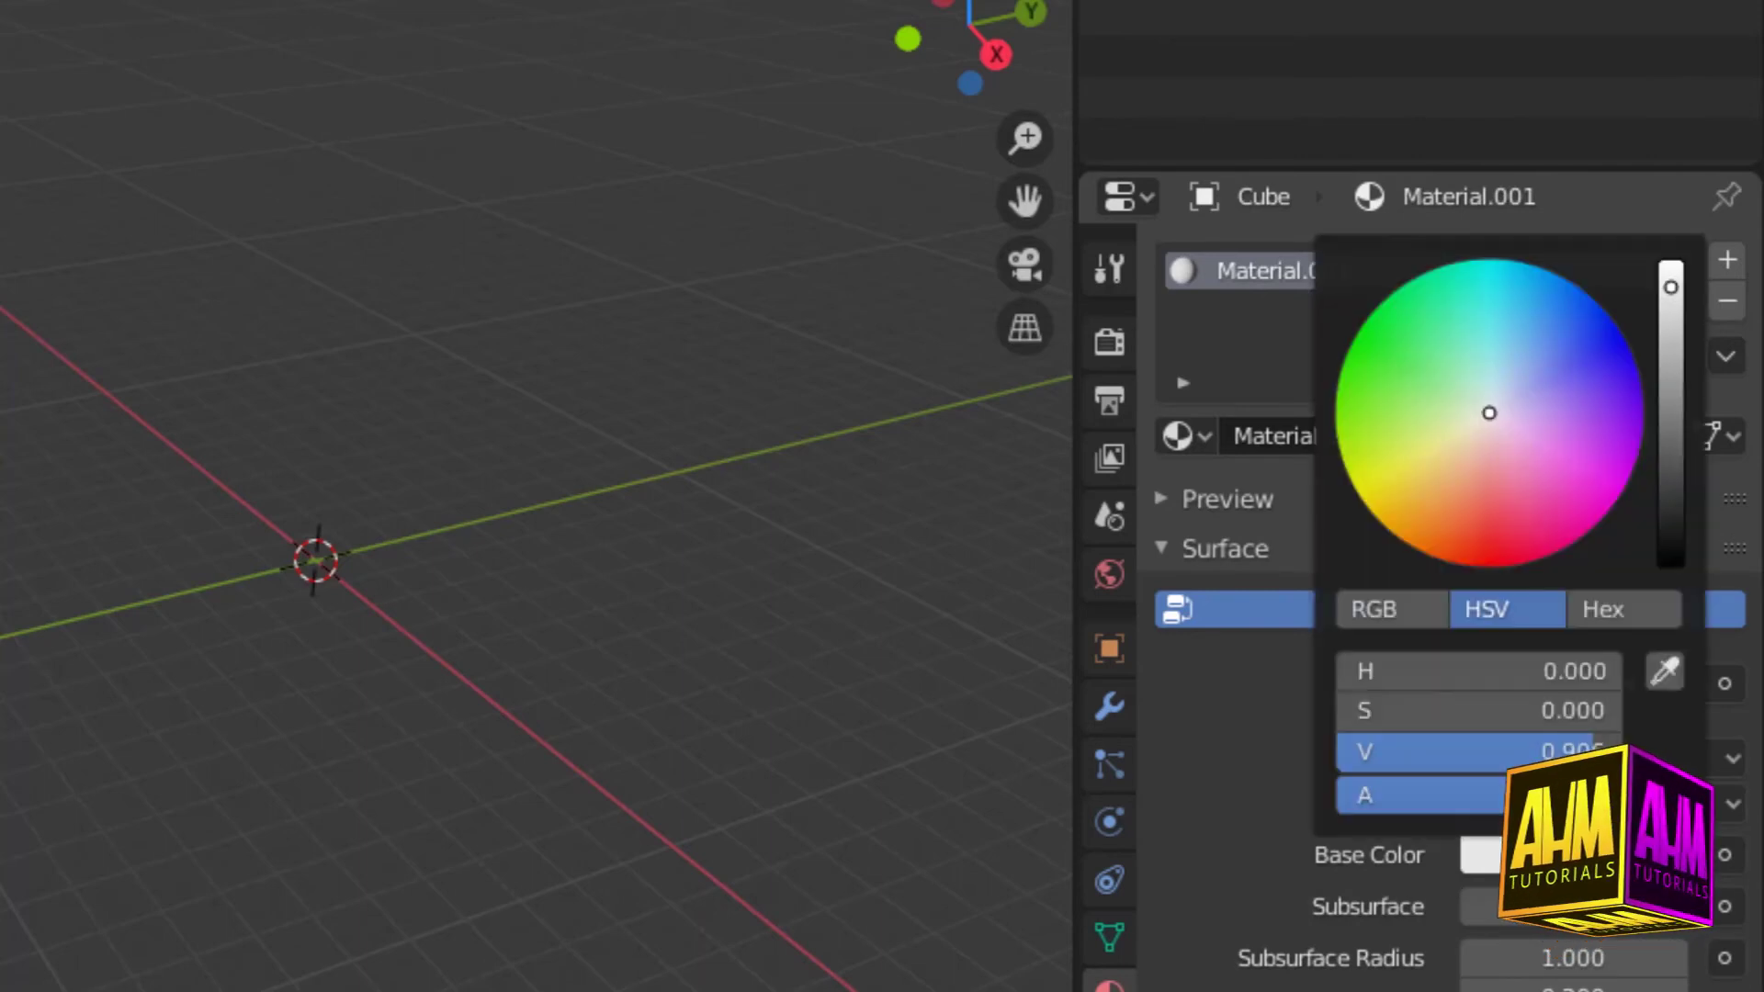
pyautogui.moveTo(1506, 476); pyautogui.dragTo(1492, 555)
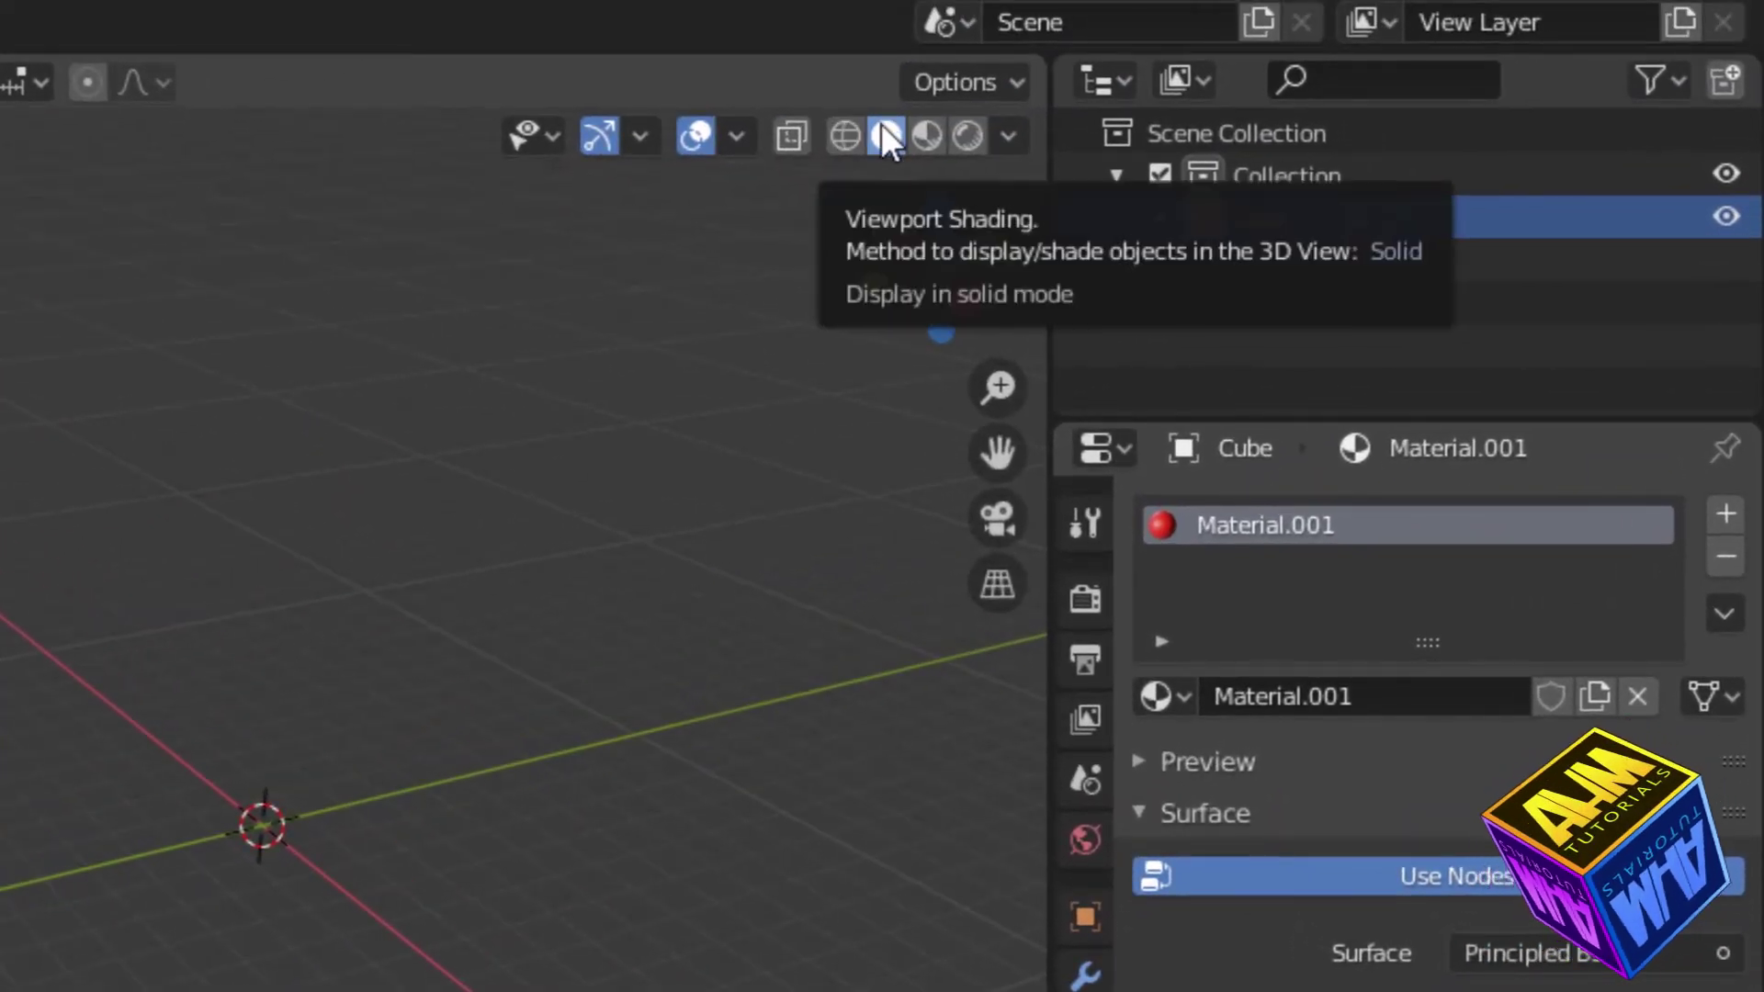
# Step: Try Rendered shading in the 3D viewport and settle on Material Preview to show the cube's material color
pyautogui.click(966, 136)
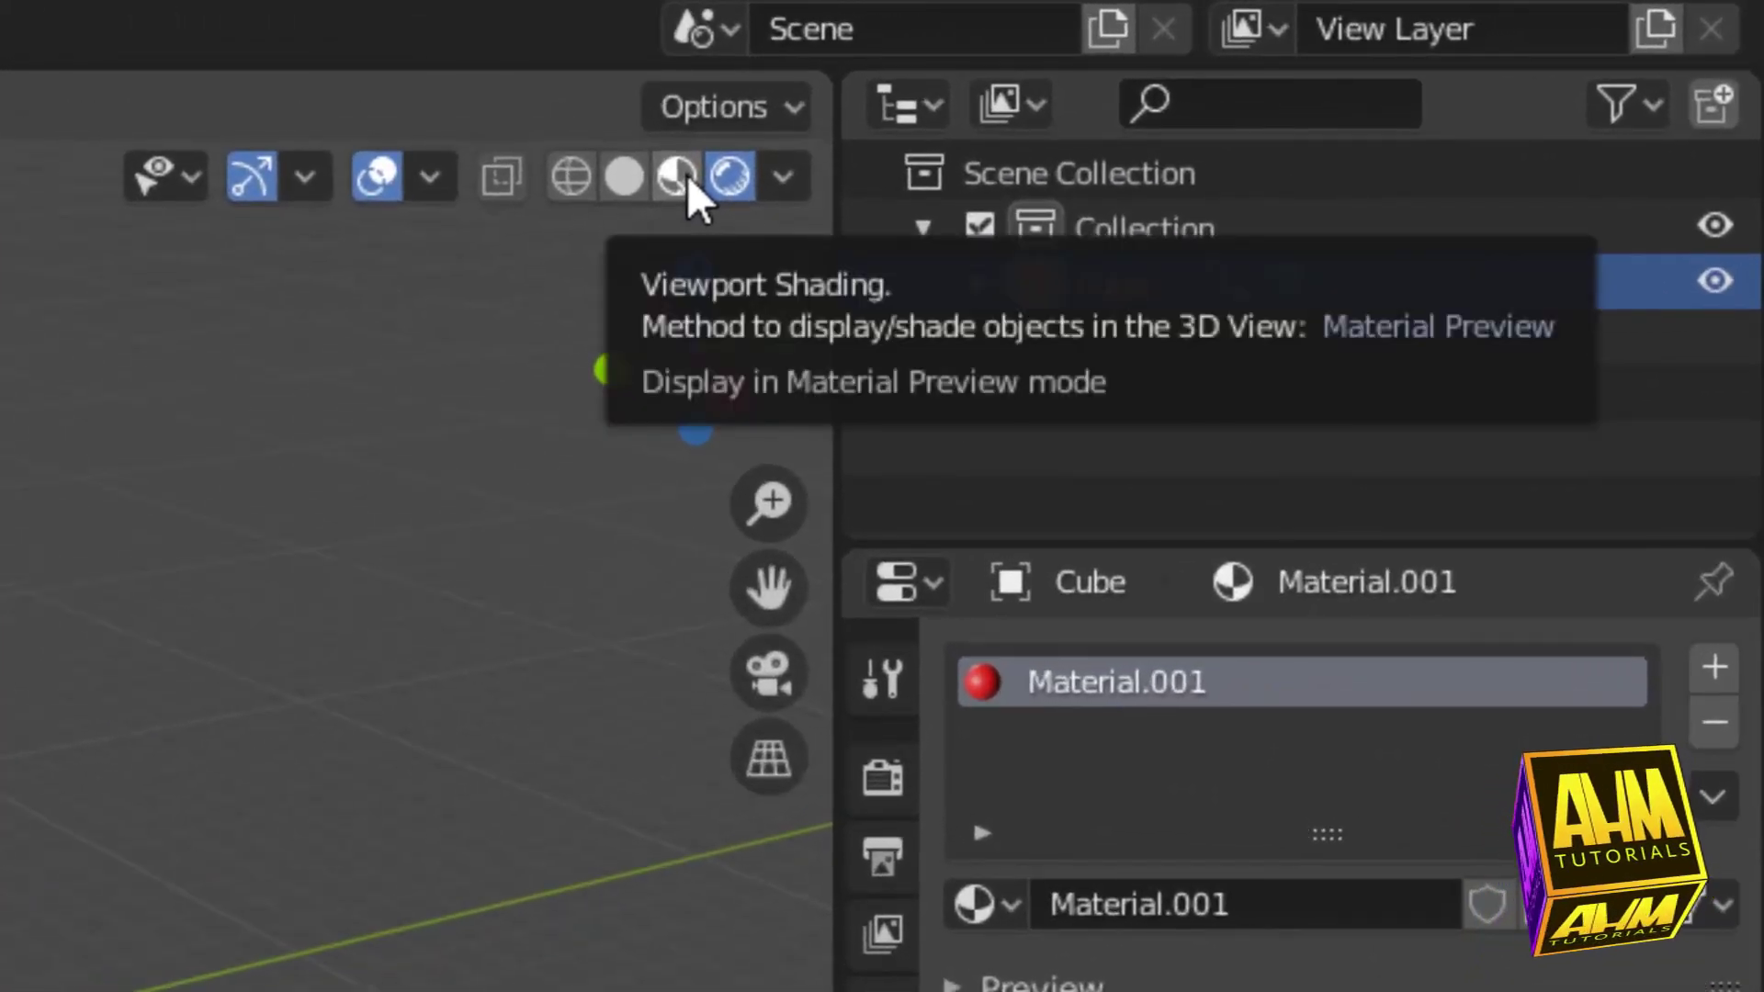
pyautogui.click(688, 174)
pyautogui.moveTo(352, 763)
pyautogui.mouseDown(button='middle')
pyautogui.moveTo(372, 703)
pyautogui.moveTo(336, 686)
pyautogui.moveTo(370, 746)
pyautogui.moveTo(287, 783)
pyautogui.moveTo(343, 760)
pyautogui.mouseUp(button='middle')
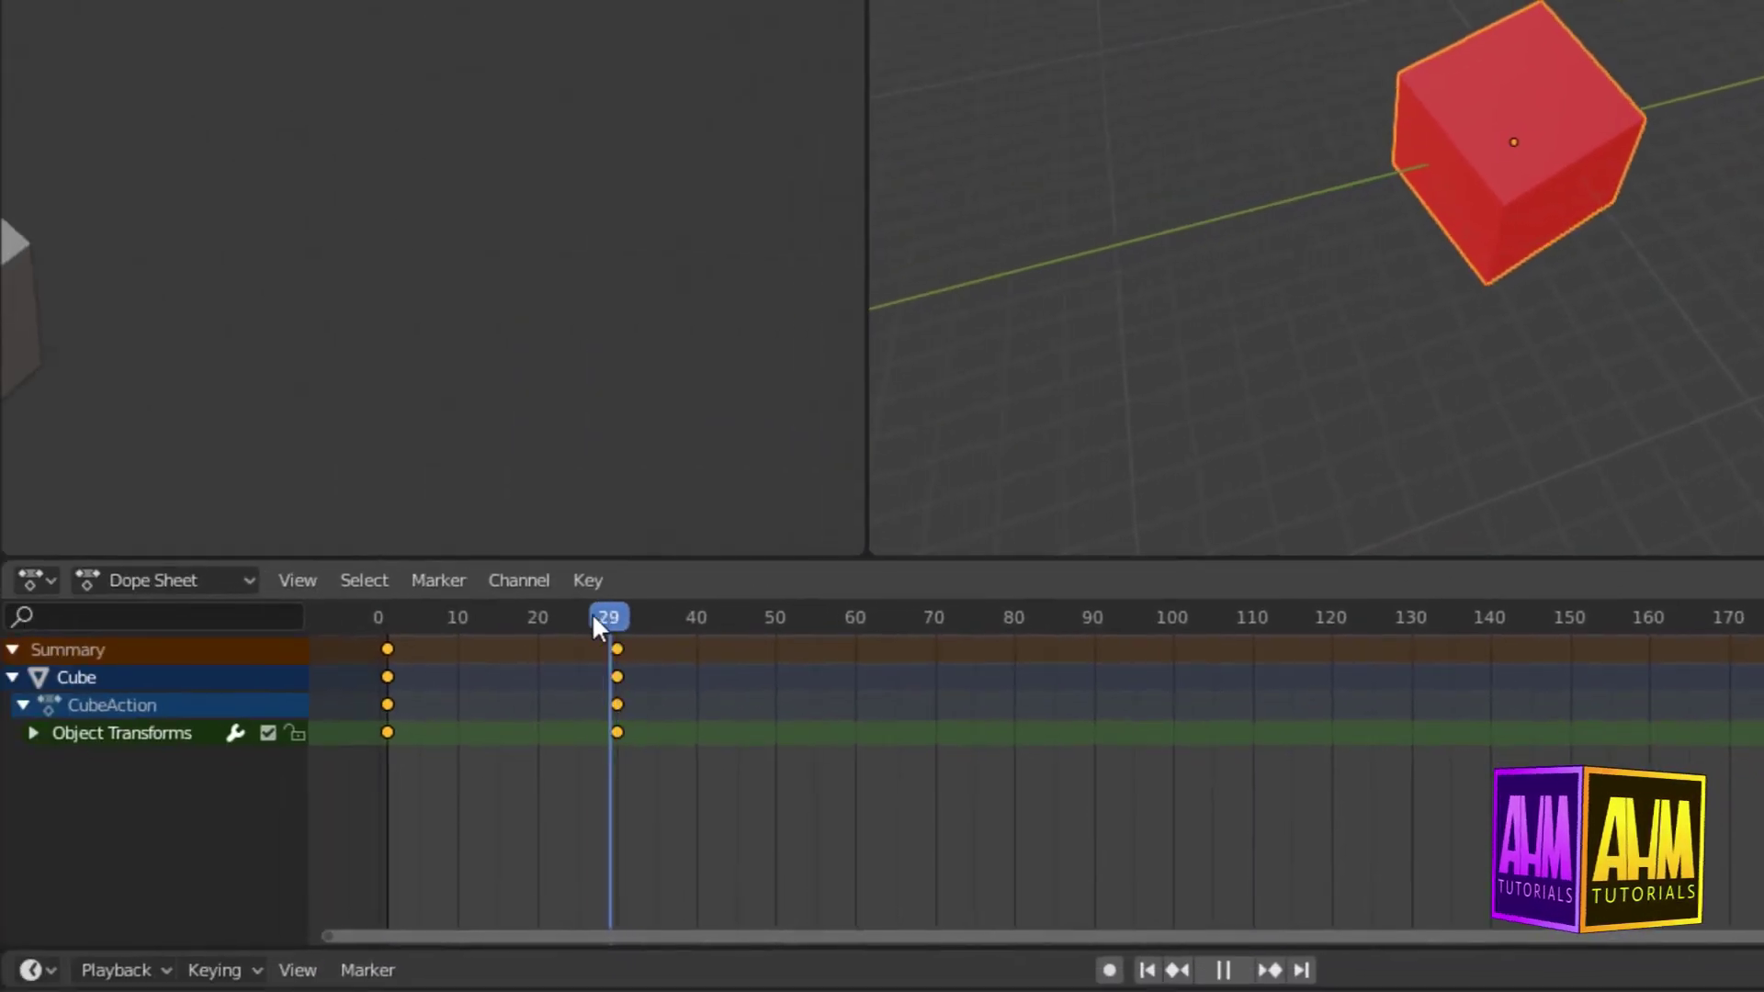
# Step: Keyframe the material's Base Color as red at frame 1 and as blue at frame 30
pyautogui.moveTo(592, 614); pyautogui.dragTo(390, 622)
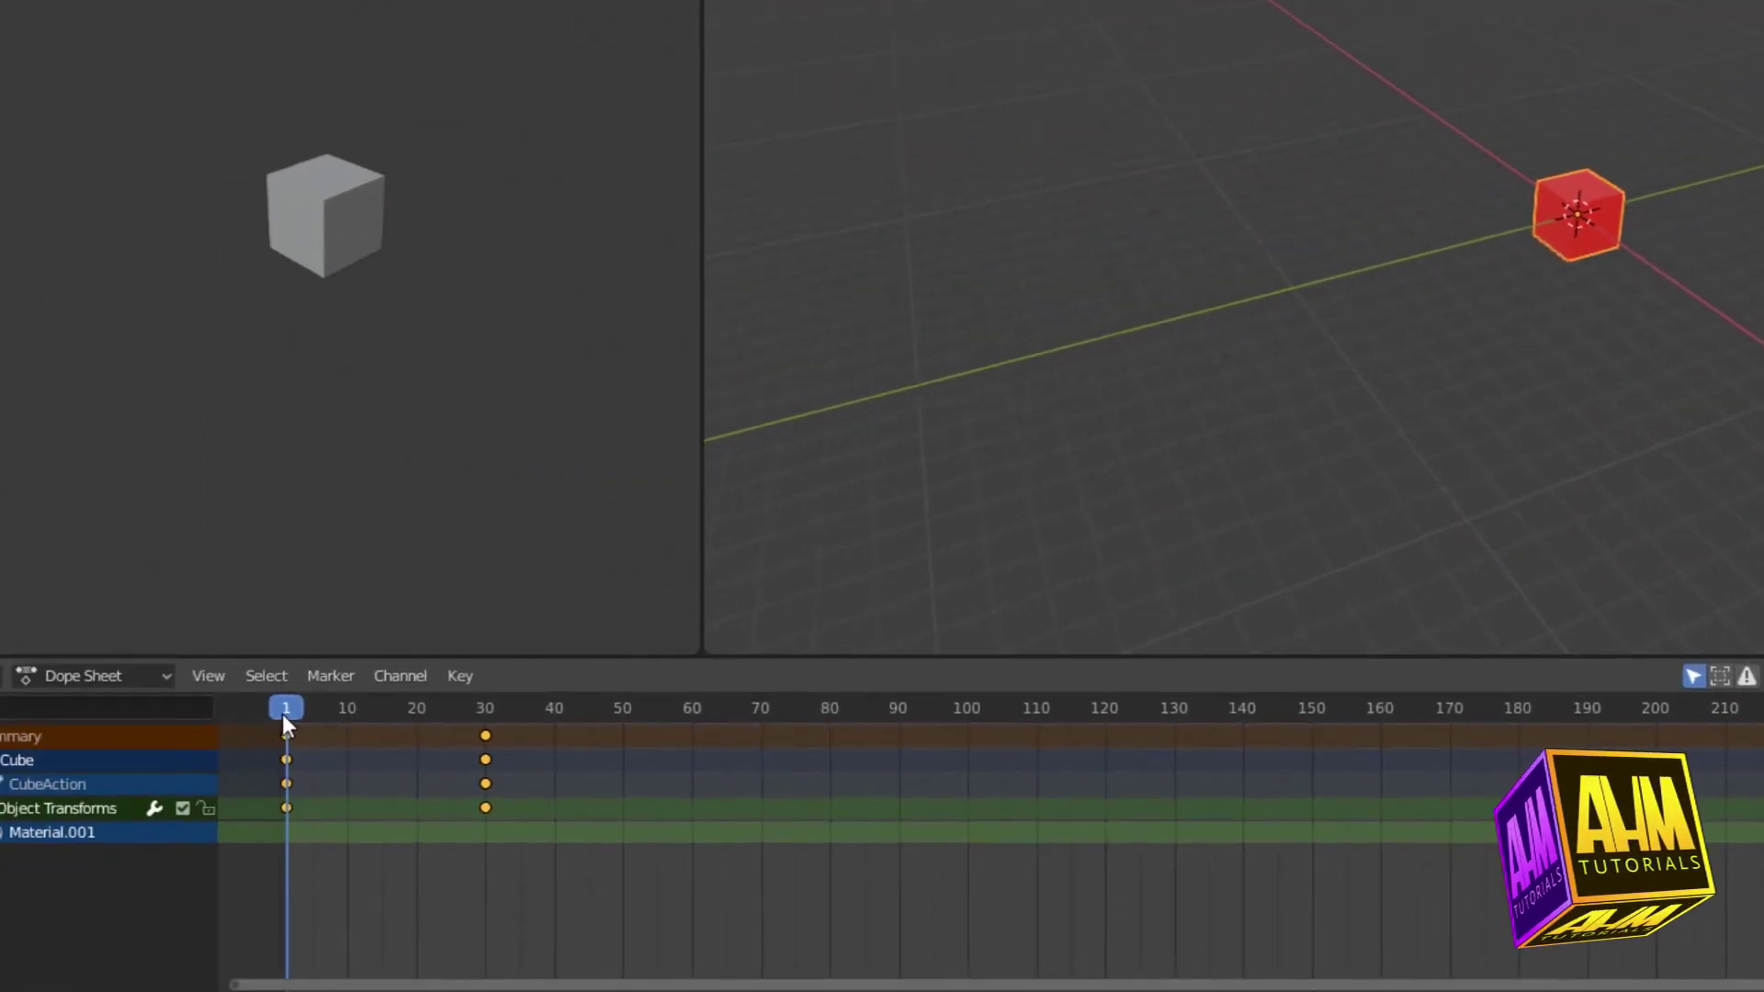
pyautogui.moveTo(284, 707); pyautogui.dragTo(487, 715)
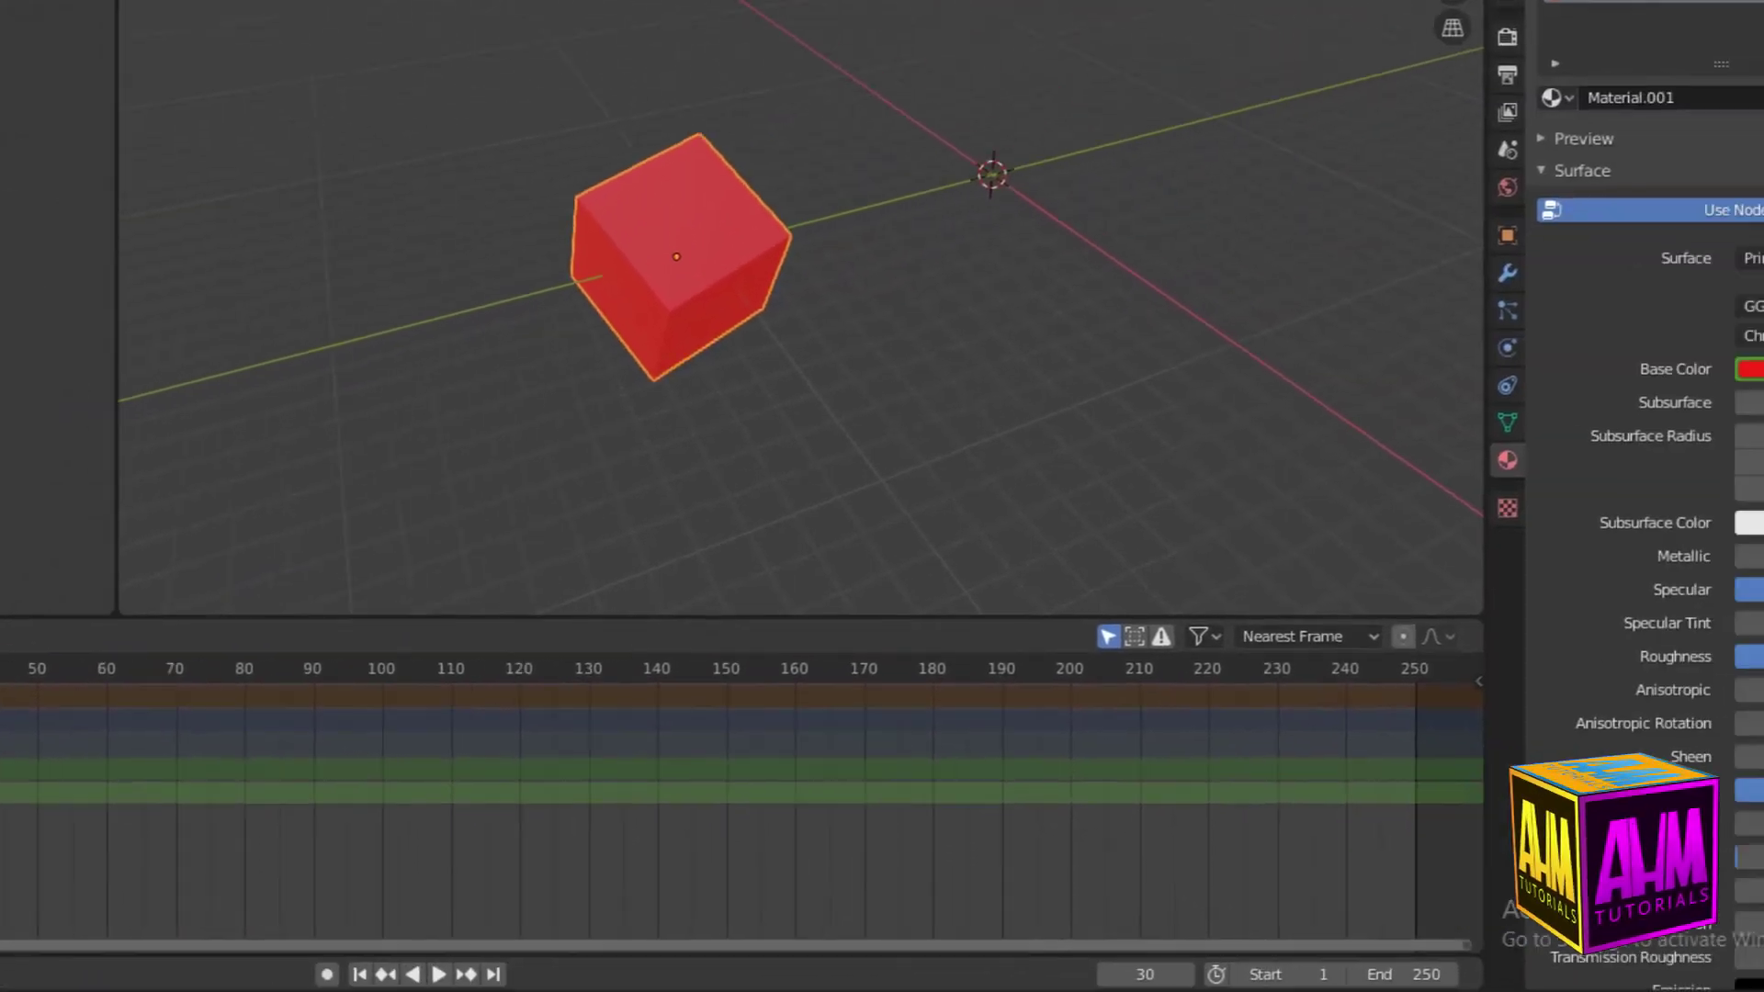
pyautogui.click(1751, 368)
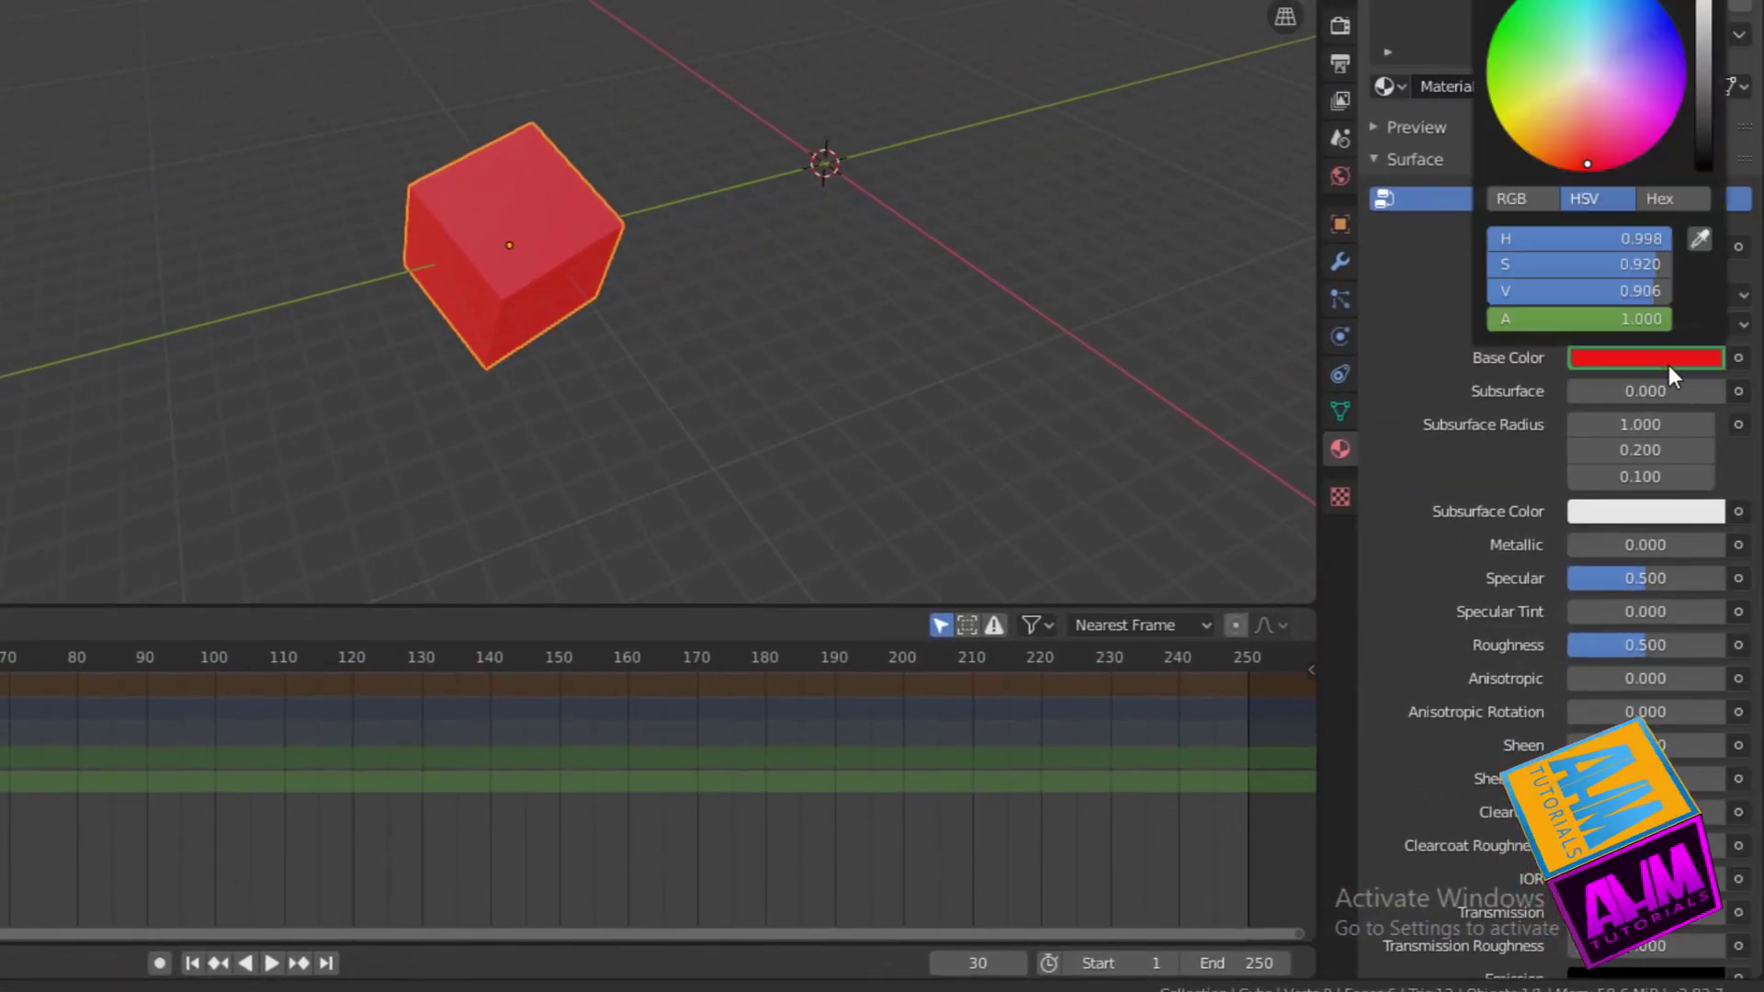
pyautogui.moveTo(1617, 69); pyautogui.dragTo(1666, 16)
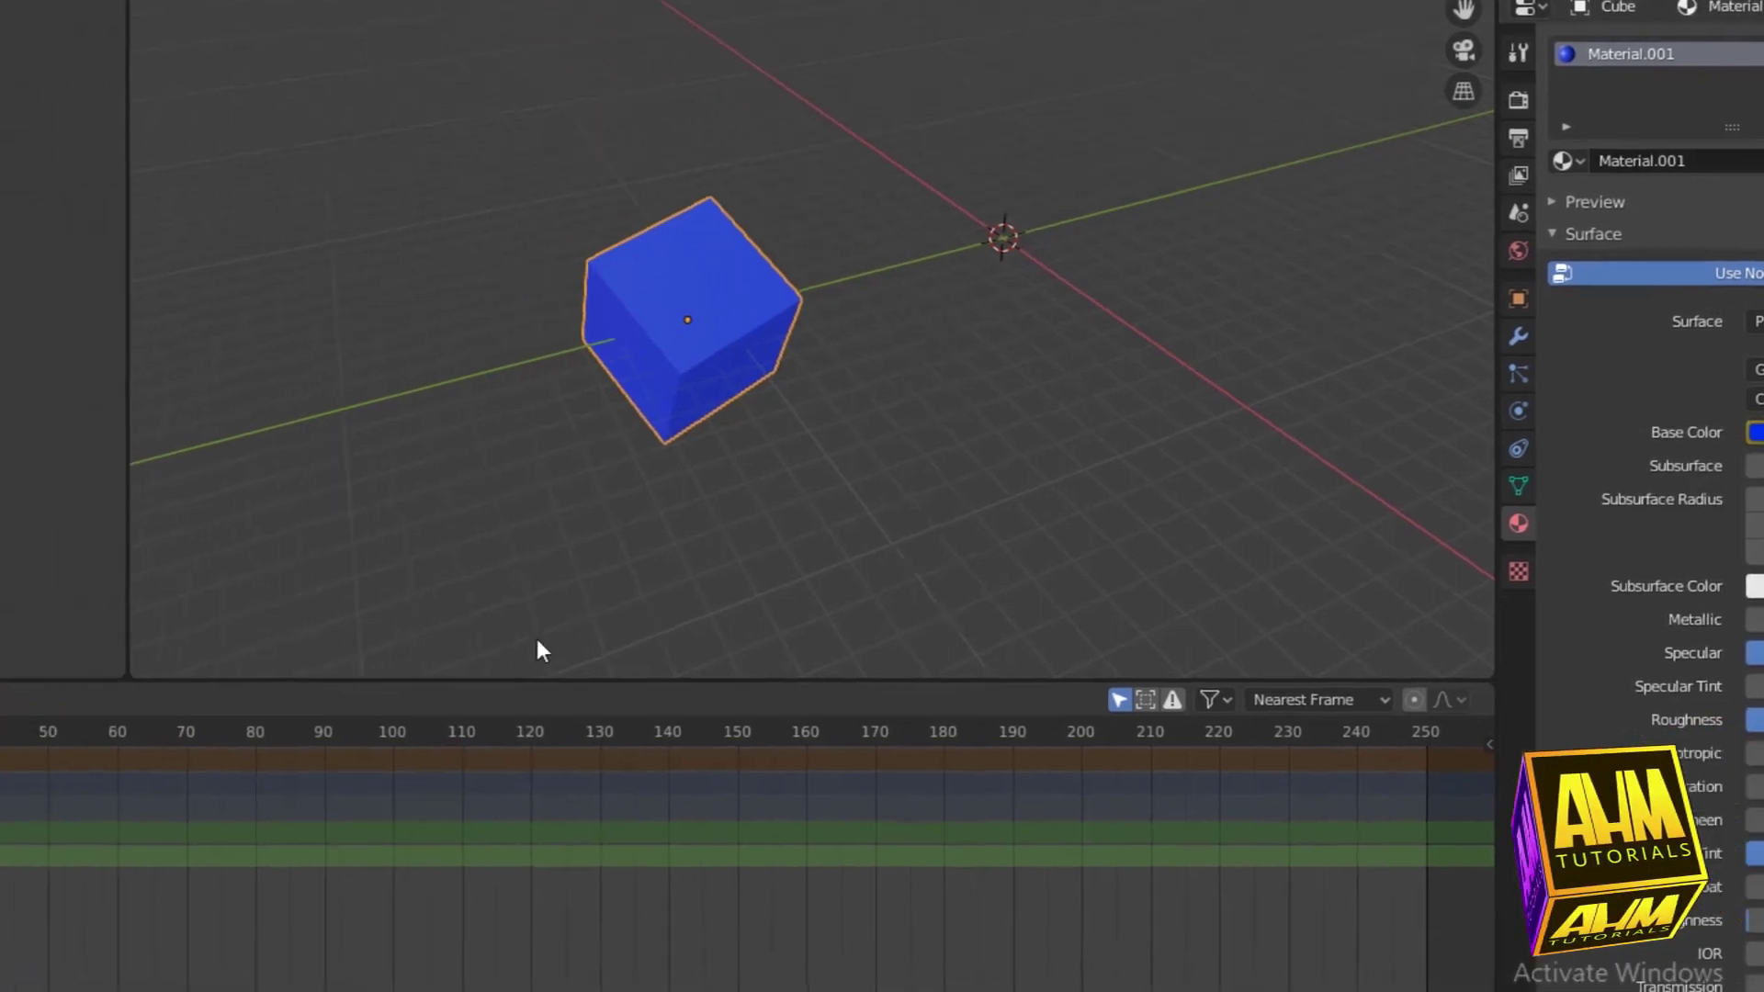
# Step: Play and scrub the animation from frame 1 to check the cube's color change together with its transforms
pyautogui.moveTo(486, 646); pyautogui.dragTo(290, 656)
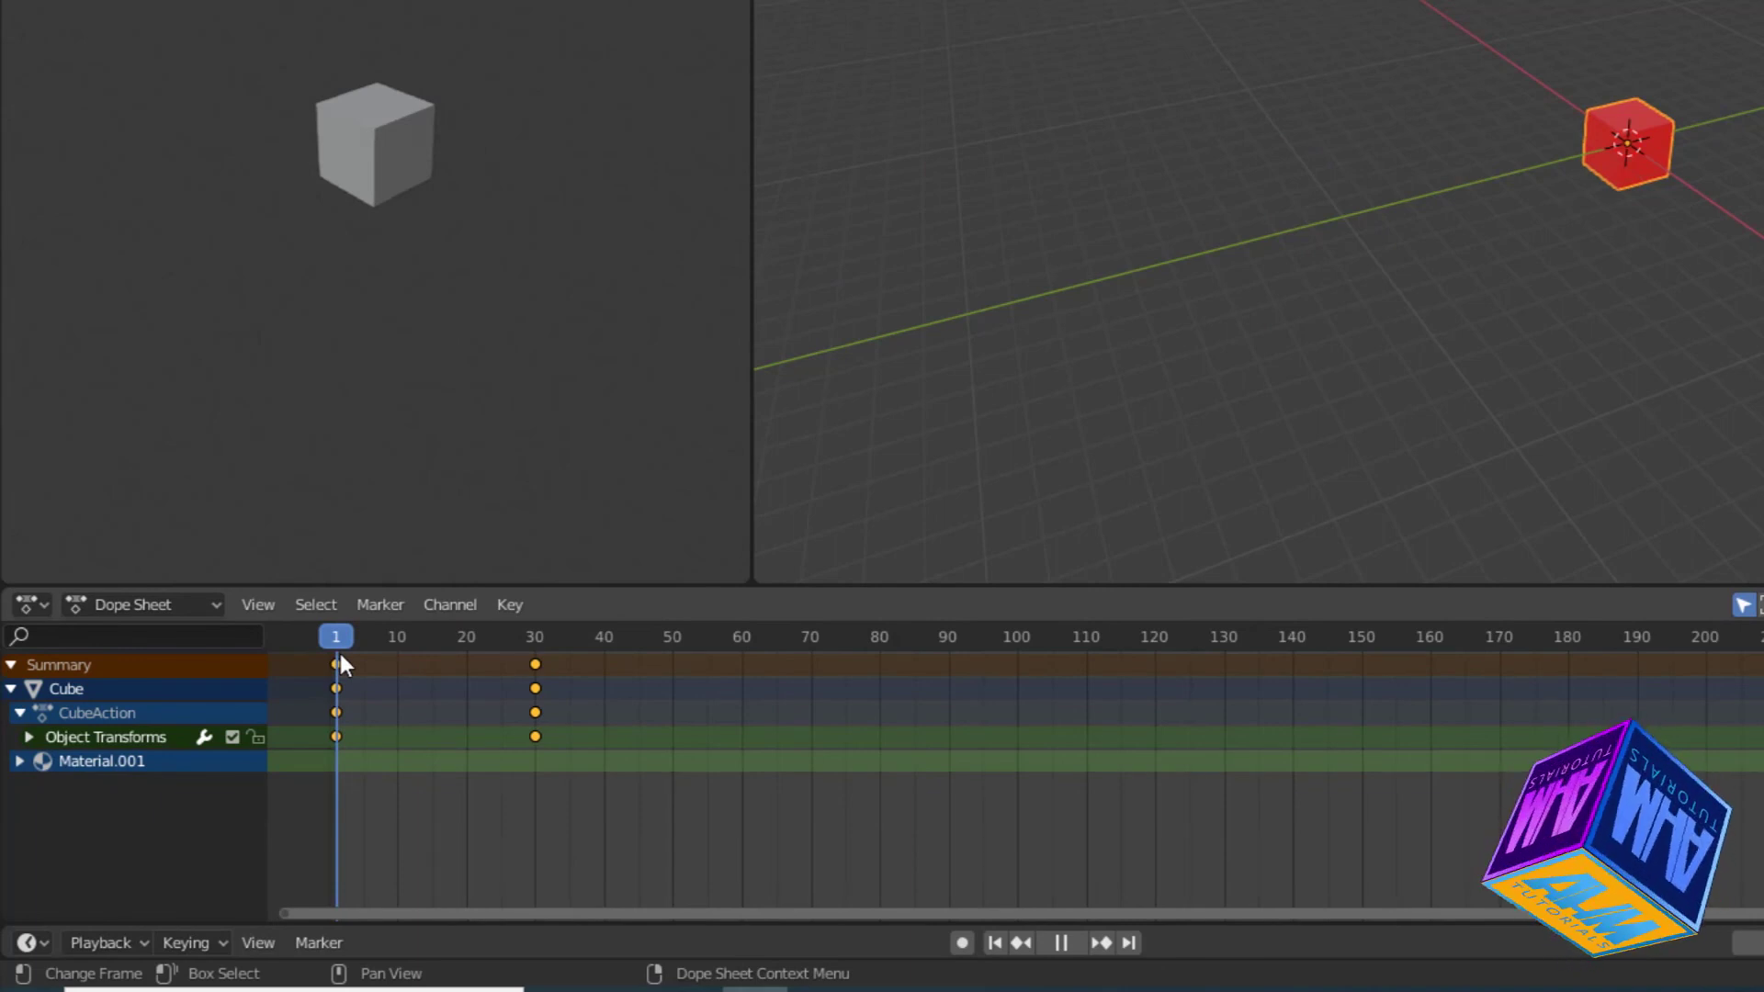
pyautogui.moveTo(340, 654); pyautogui.dragTo(354, 654)
pyautogui.press('space')
pyautogui.press('space')
pyautogui.press('space')
pyautogui.moveTo(571, 636); pyautogui.dragTo(334, 638)
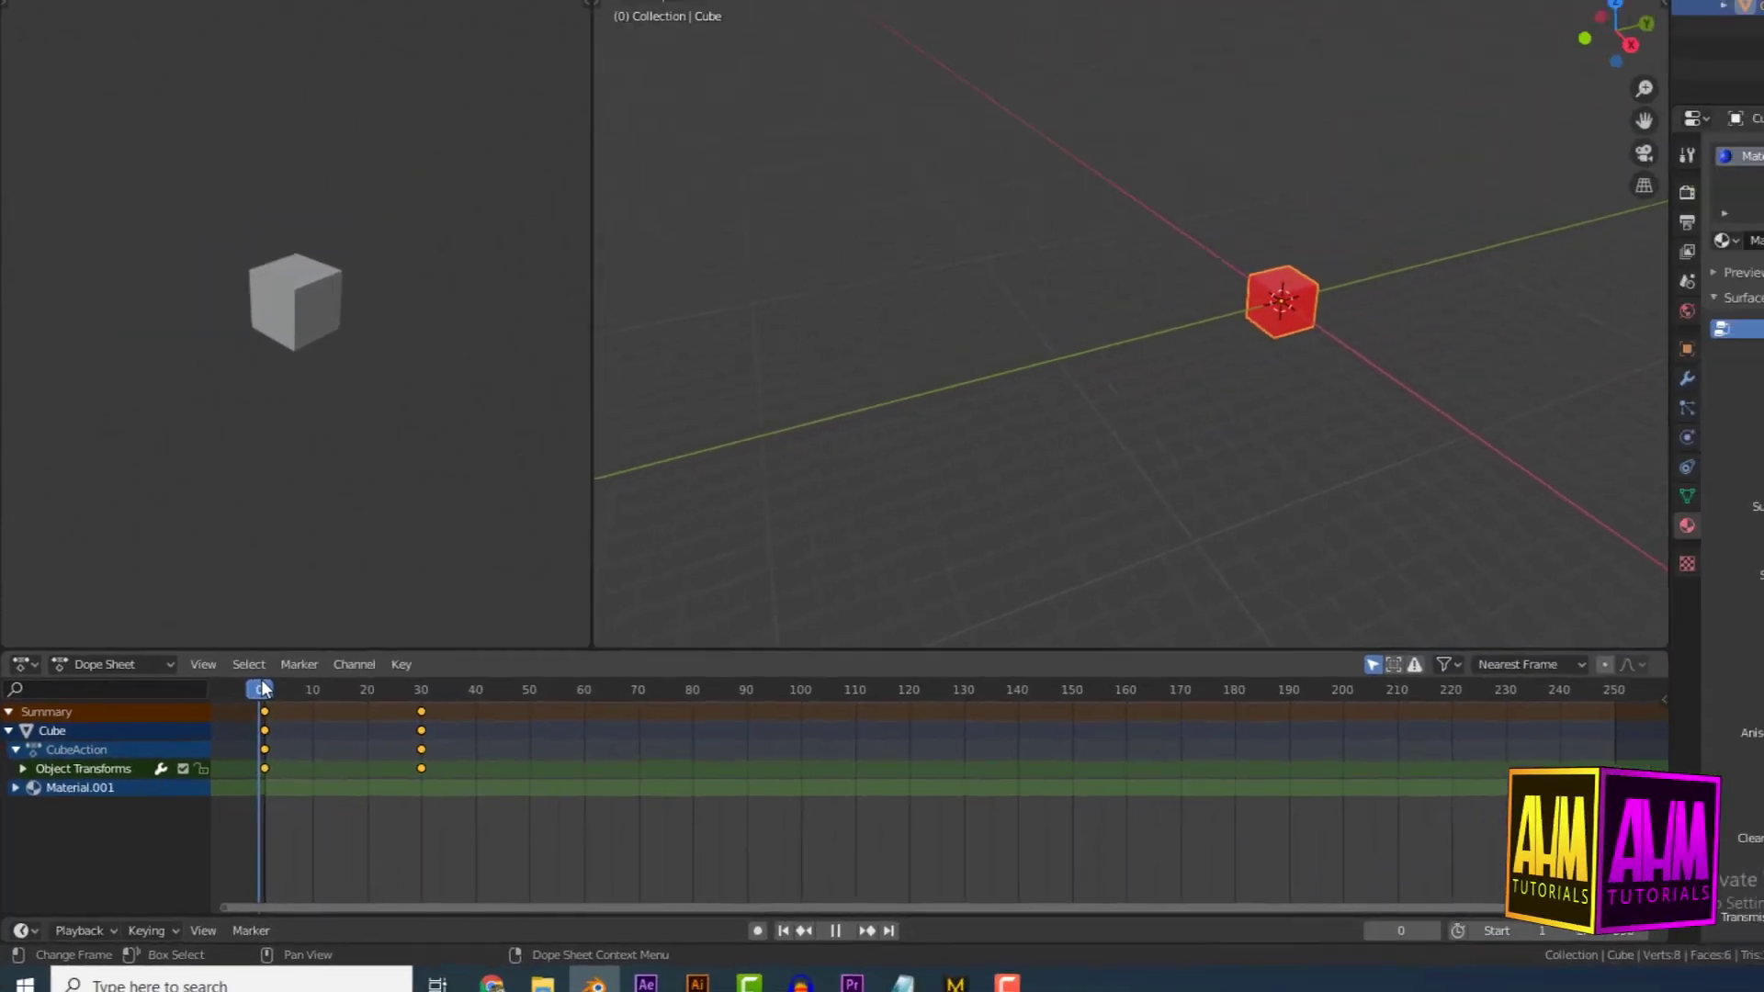
pyautogui.moveTo(264, 689); pyautogui.dragTo(276, 694)
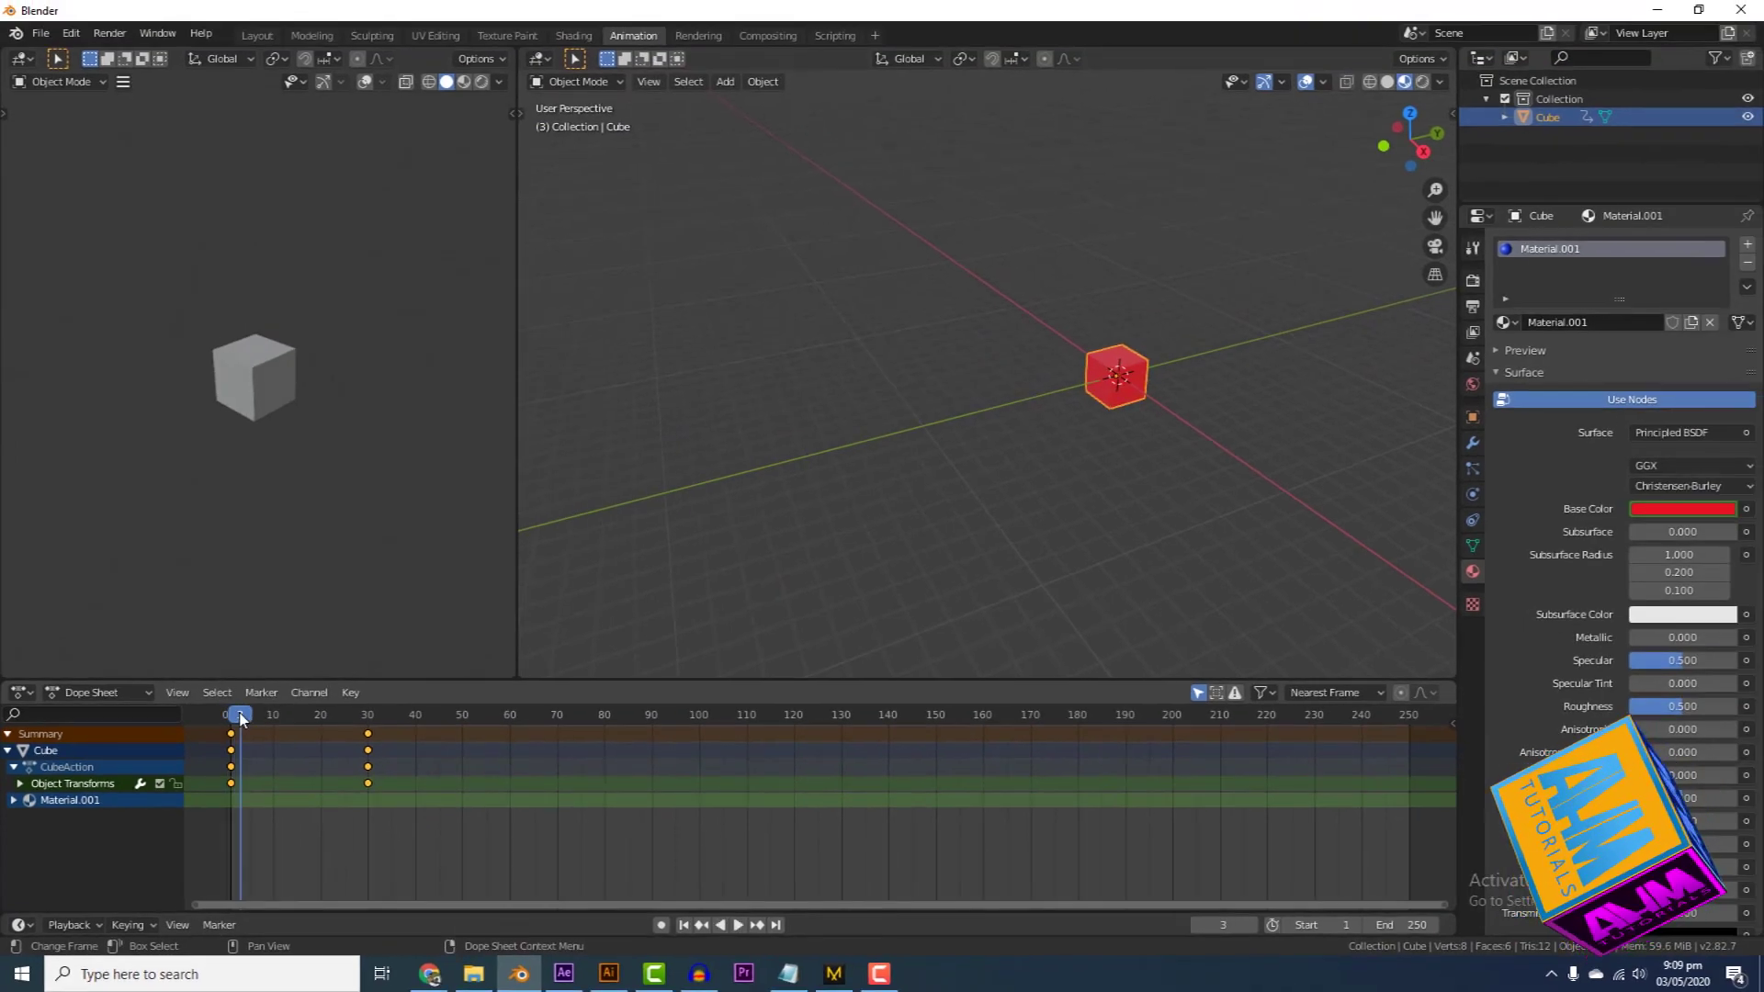